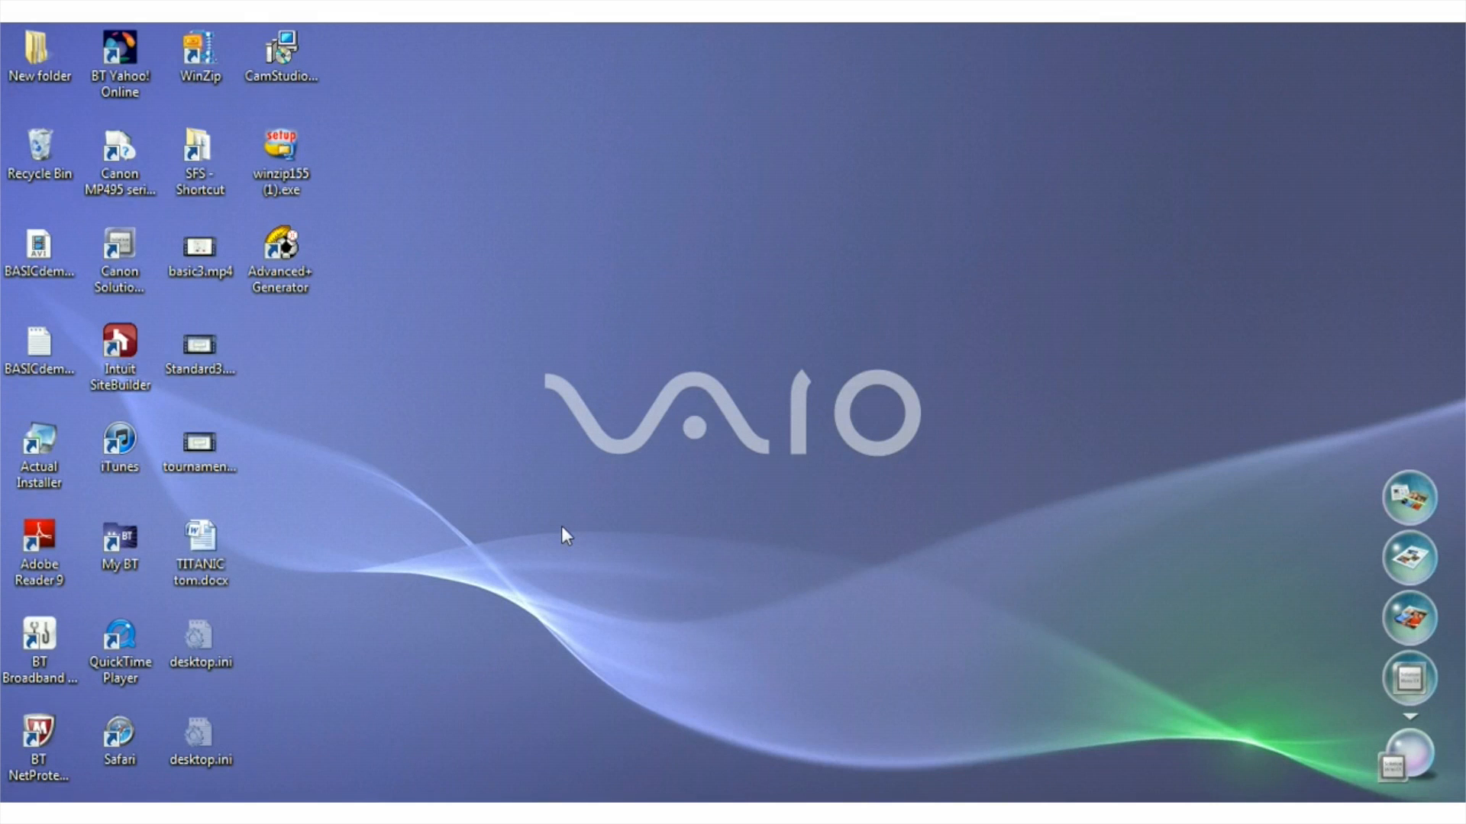
Start Advanced+ Generator and add two divisions named Premier and Reserves
double_click(287, 262)
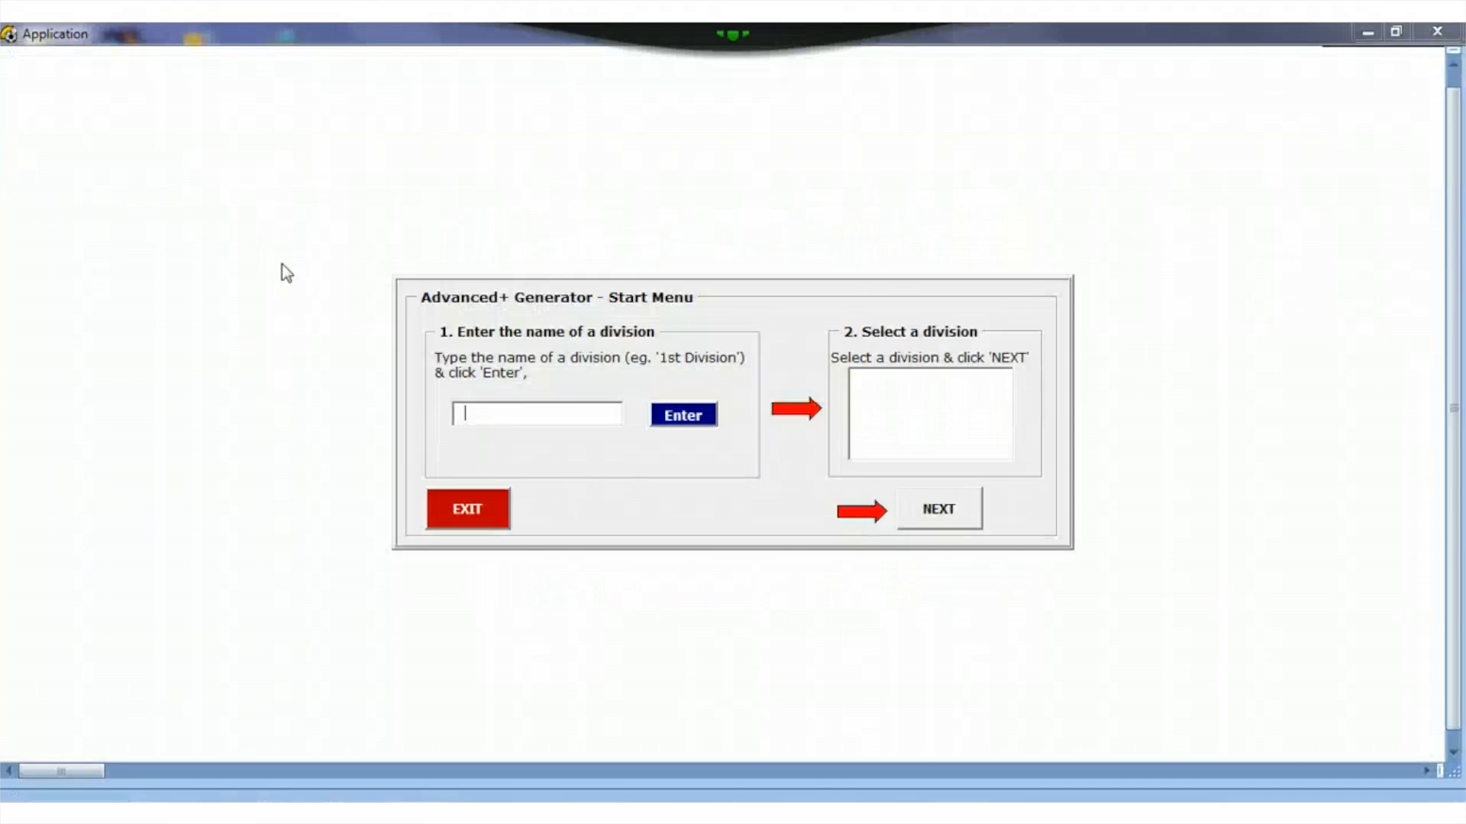
click(518, 413)
text(Premier)
click(681, 418)
click(562, 412)
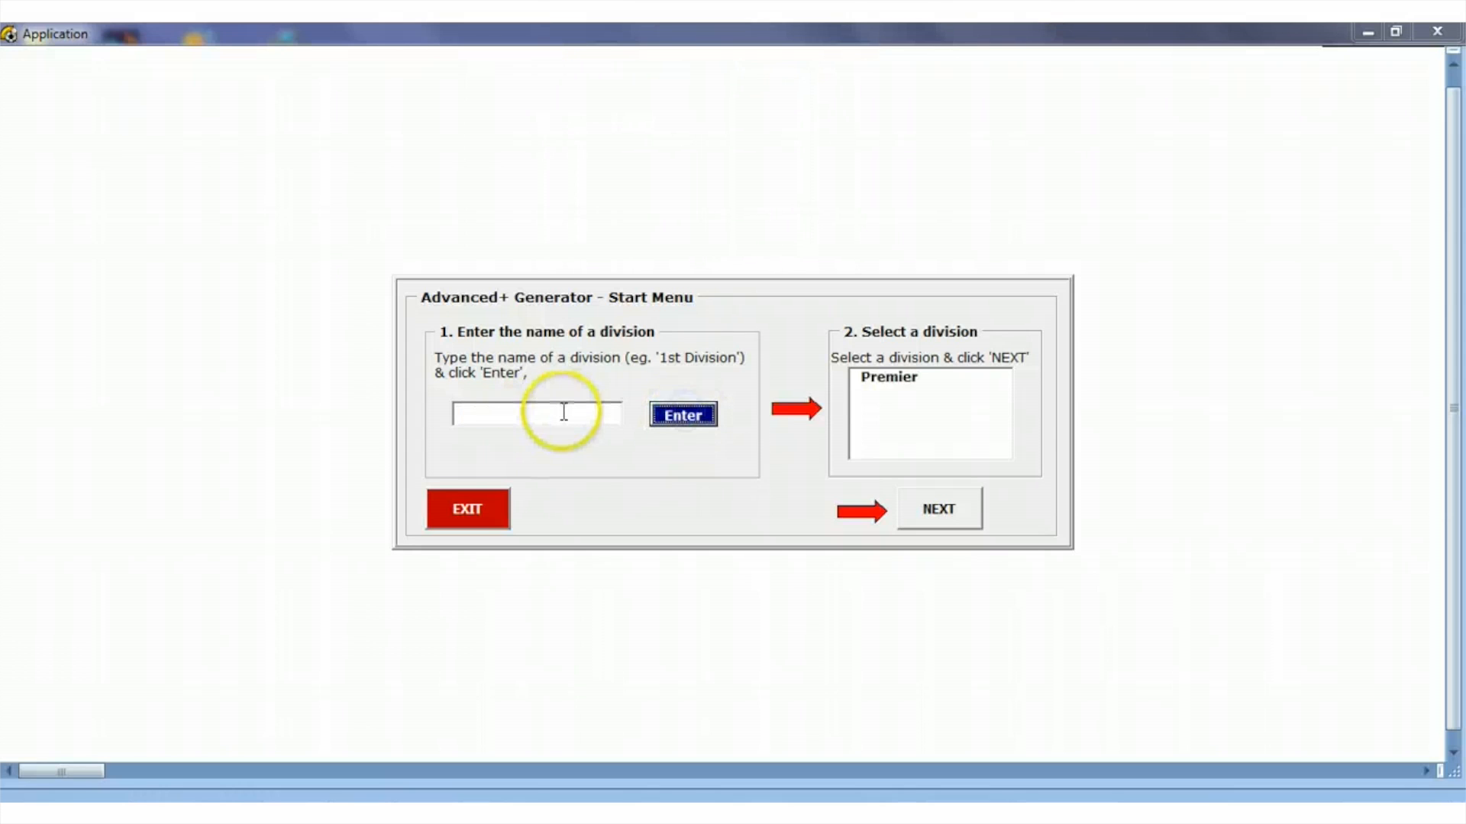
text(Reser)
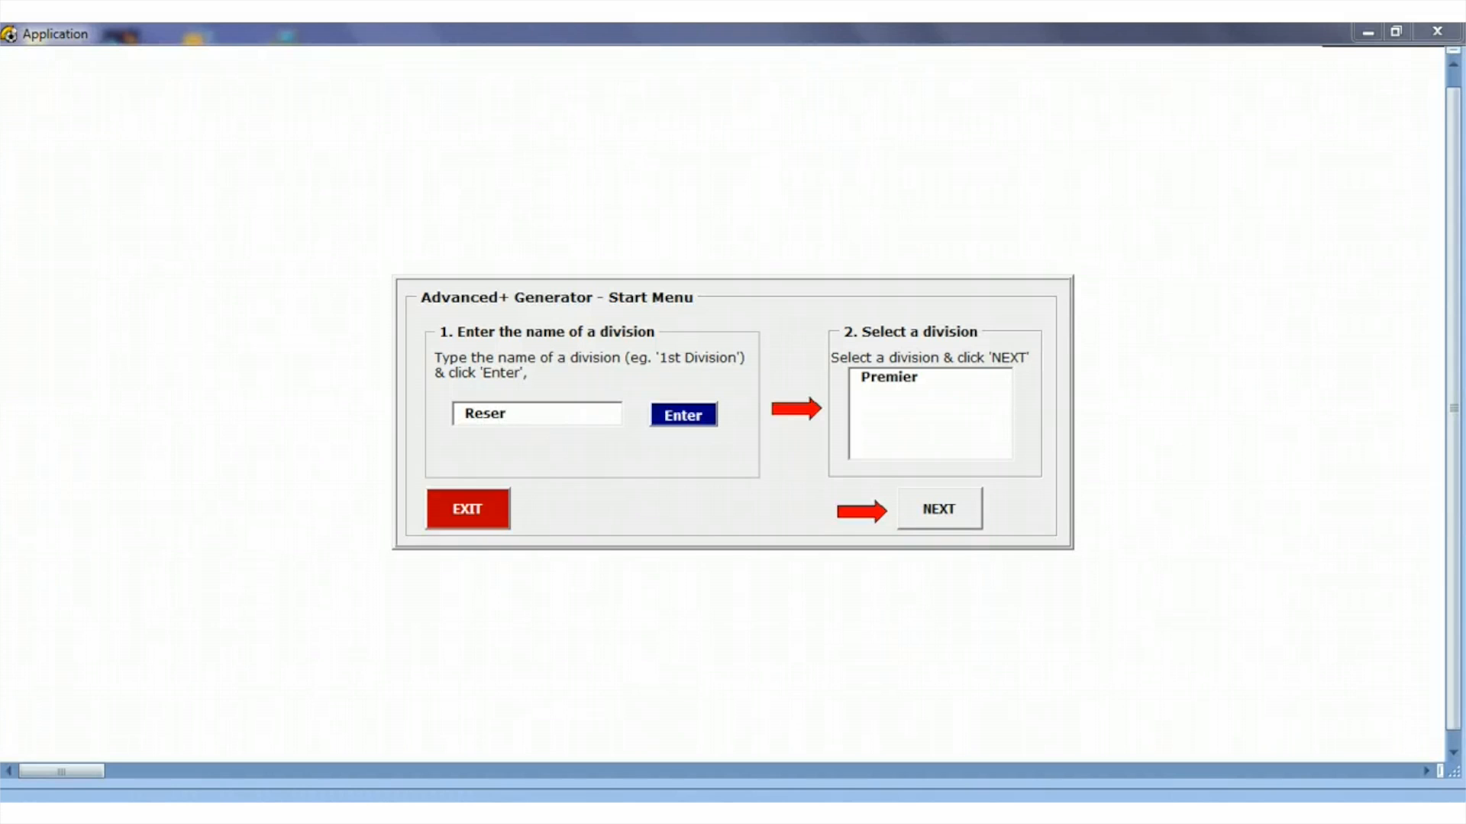
click(681, 416)
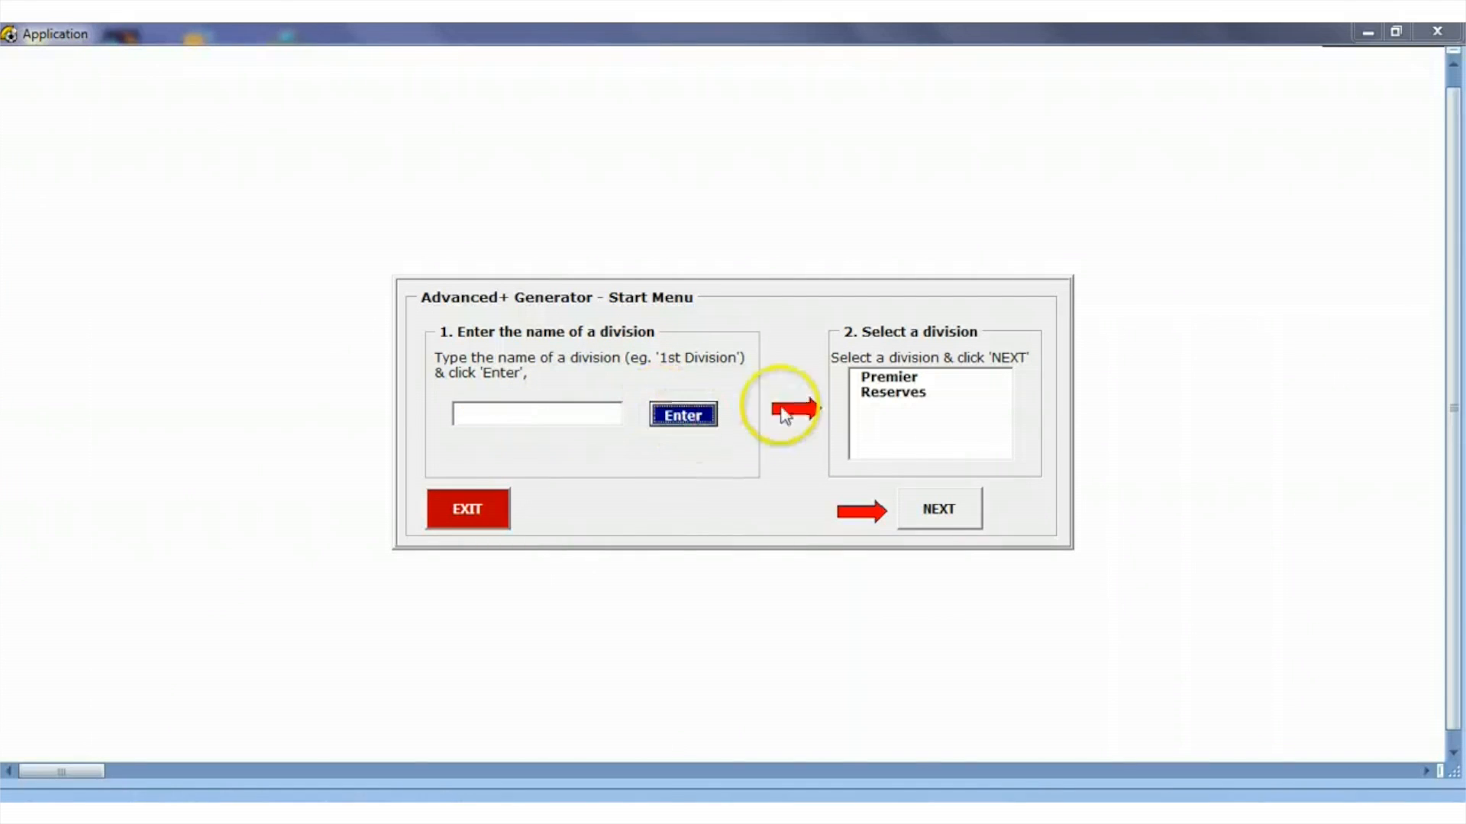
Open the Premier division's details and add the team Liverpool with the venue Anfield
click(883, 378)
click(940, 519)
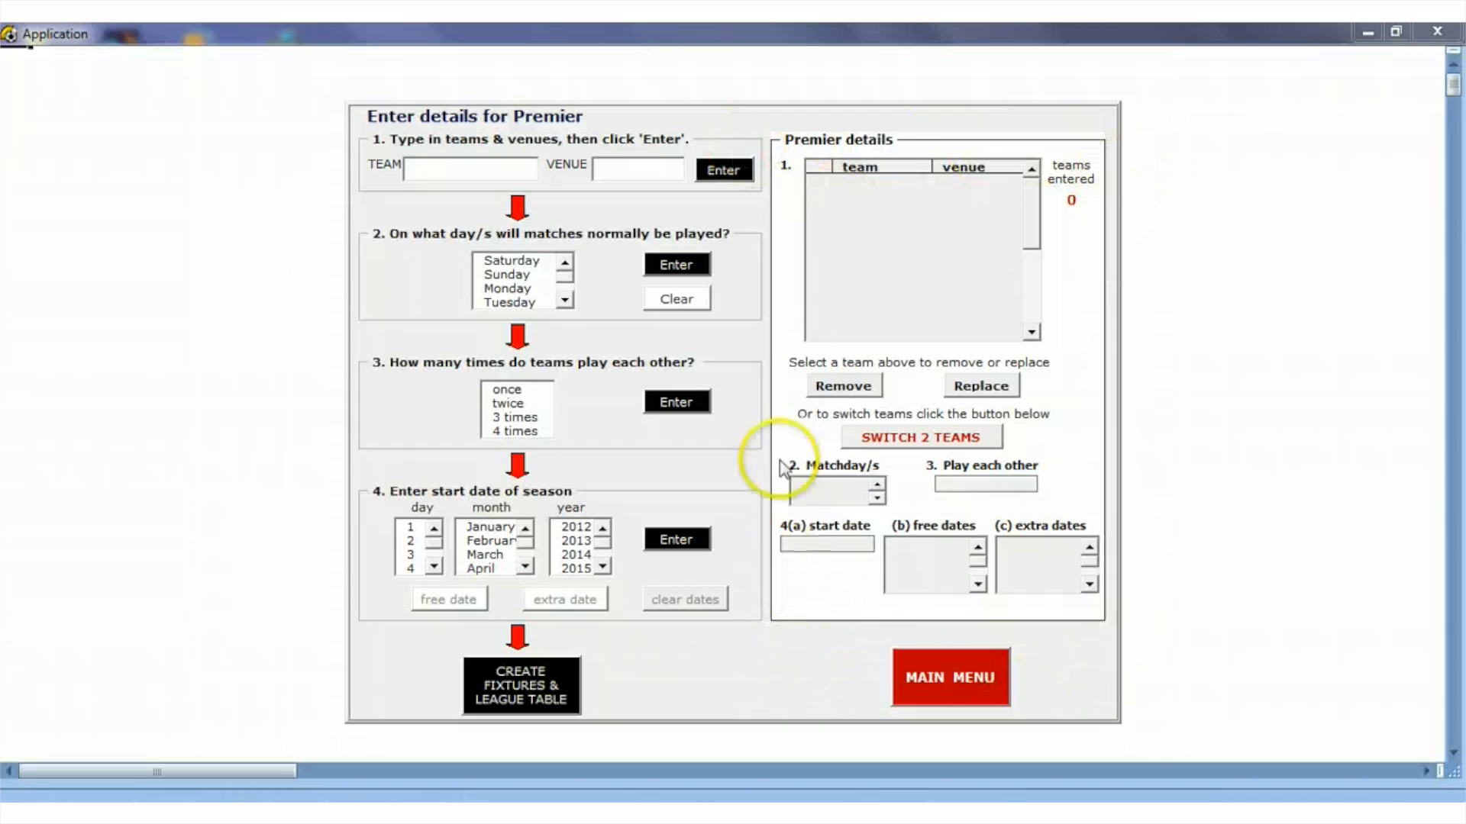
click(469, 167)
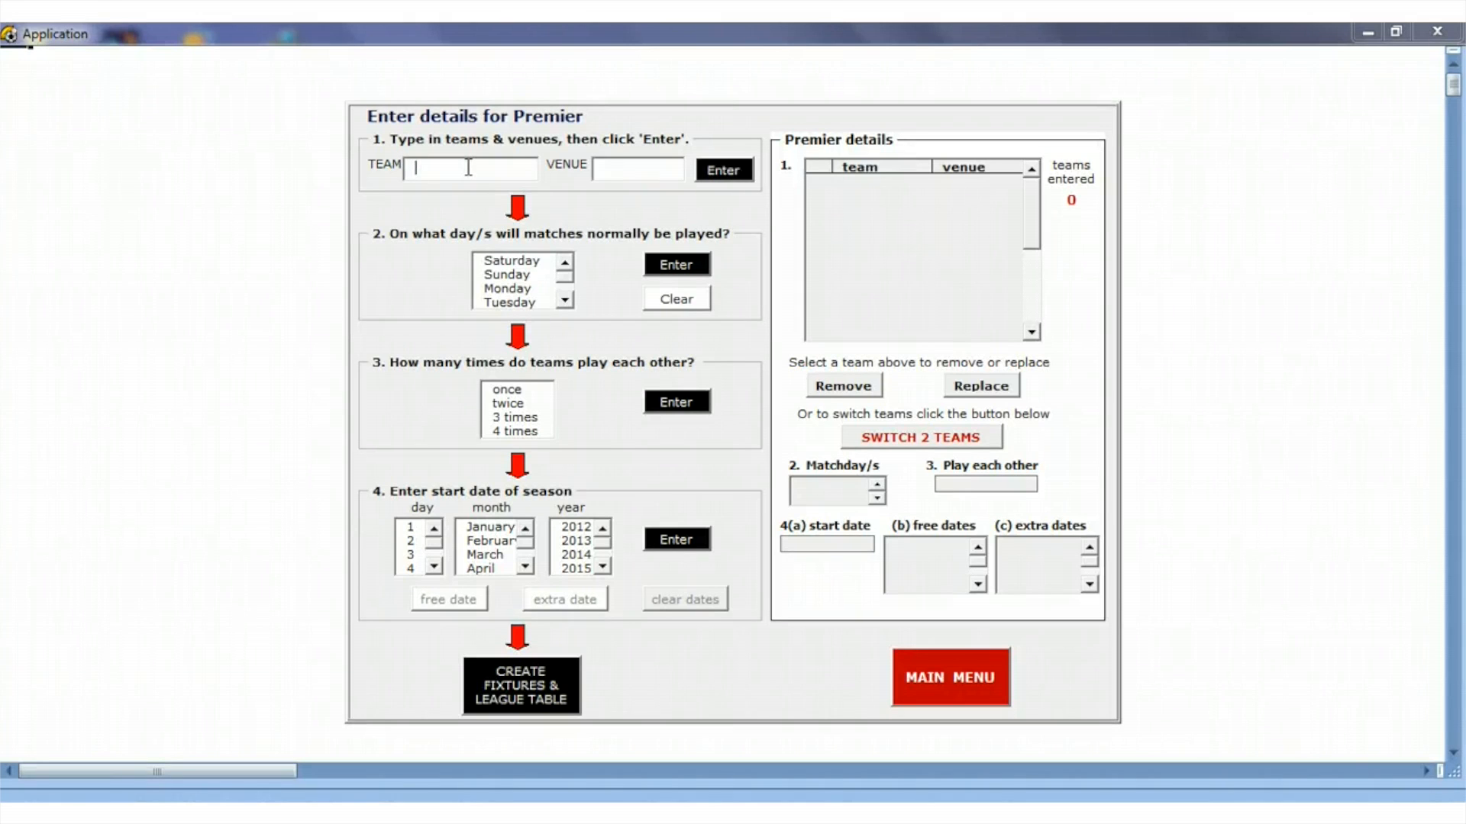
text(Liverpool)
click(649, 169)
click(724, 170)
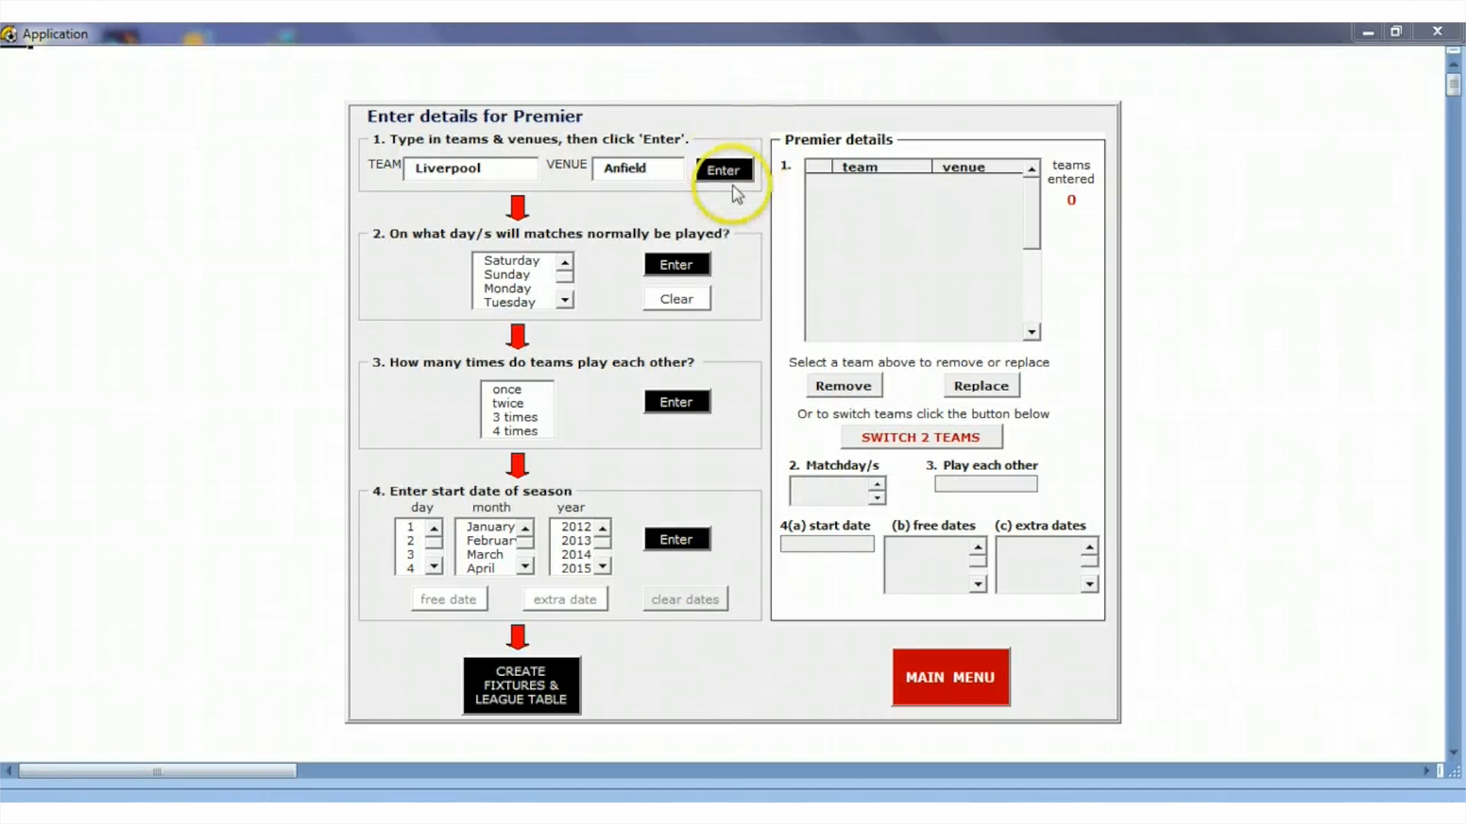
Add the teams Everton (Goodison), Man Utd (Old Trafford), Aston Villa (Villa Park), Arsenal (Emirates) and Chelsea (Stamford Bridge)
click(475, 169)
text(Everton Goodis)
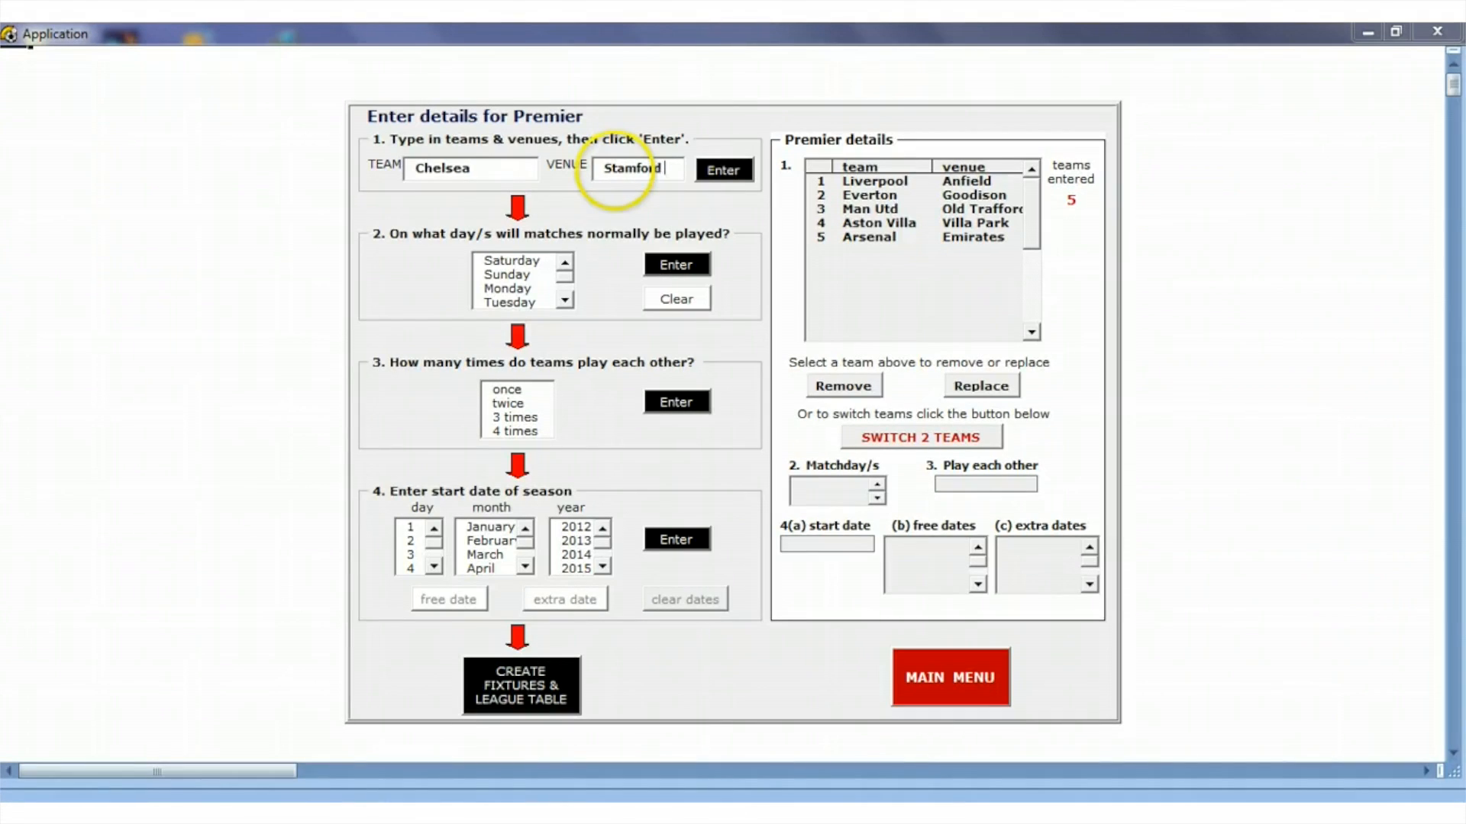
text(dge)
click(729, 172)
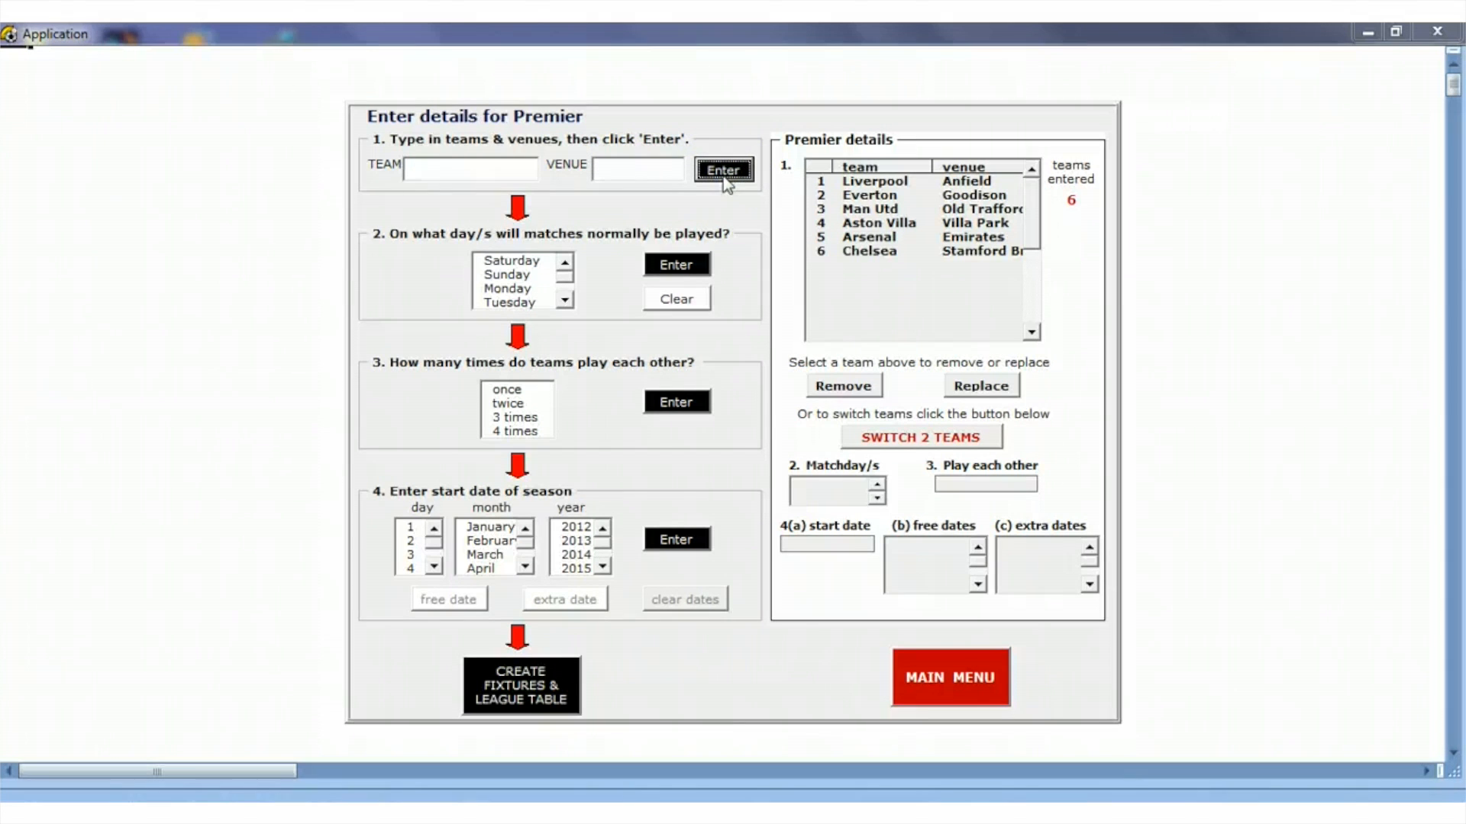
Set Saturday as the normal matchday and have the teams play each other once
click(510, 262)
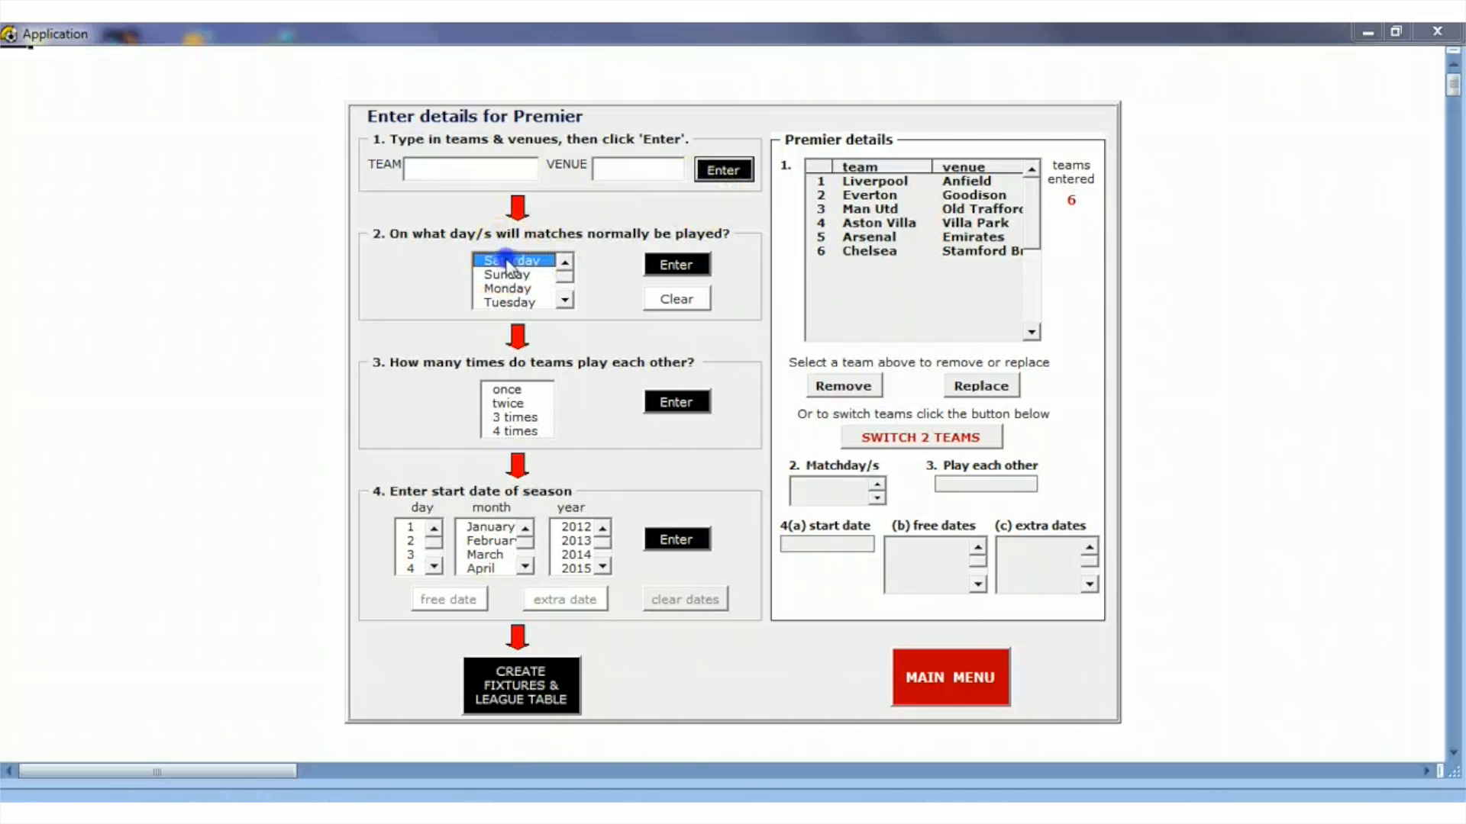
click(682, 267)
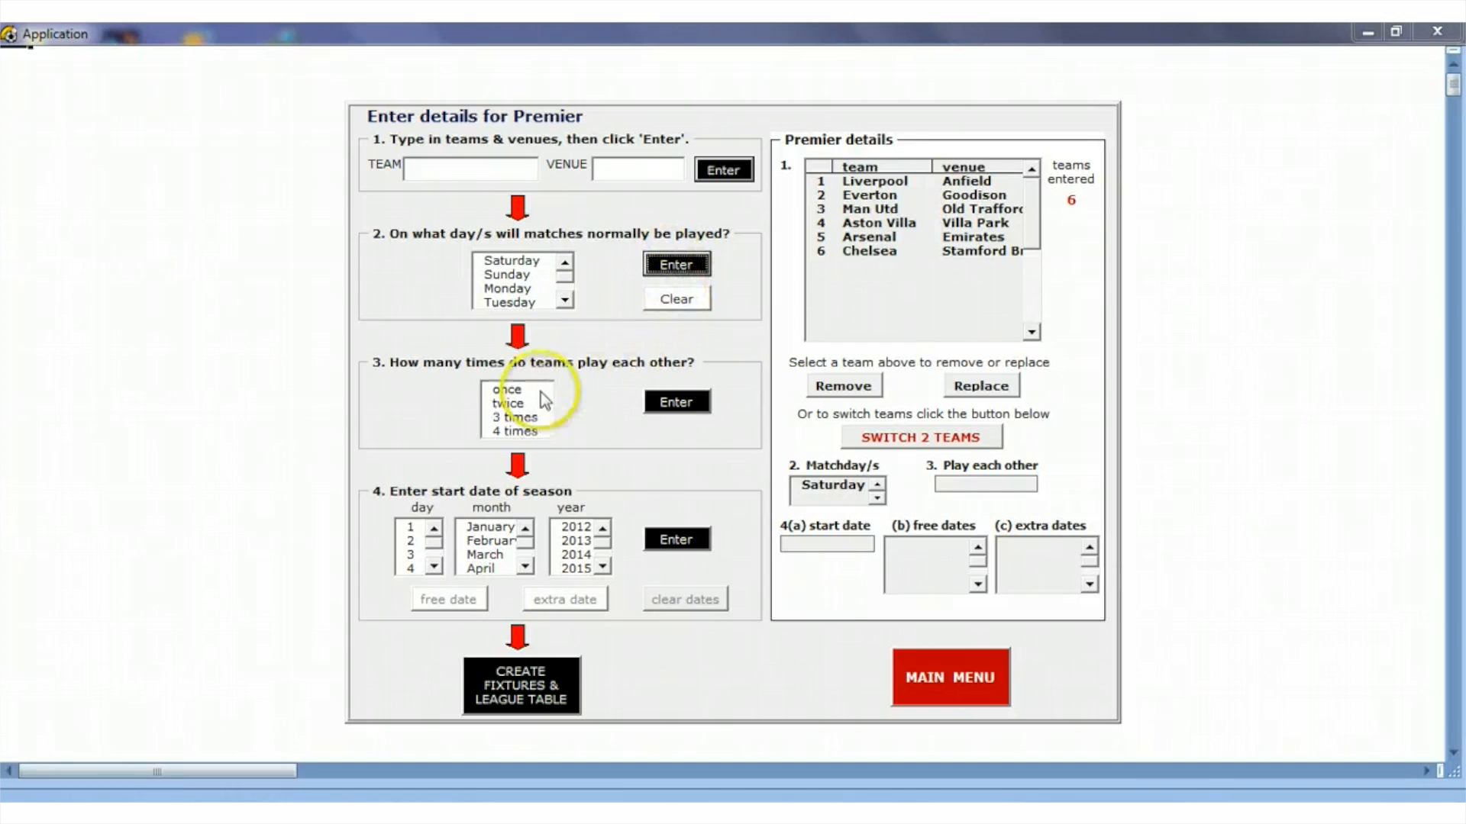
click(504, 391)
click(669, 406)
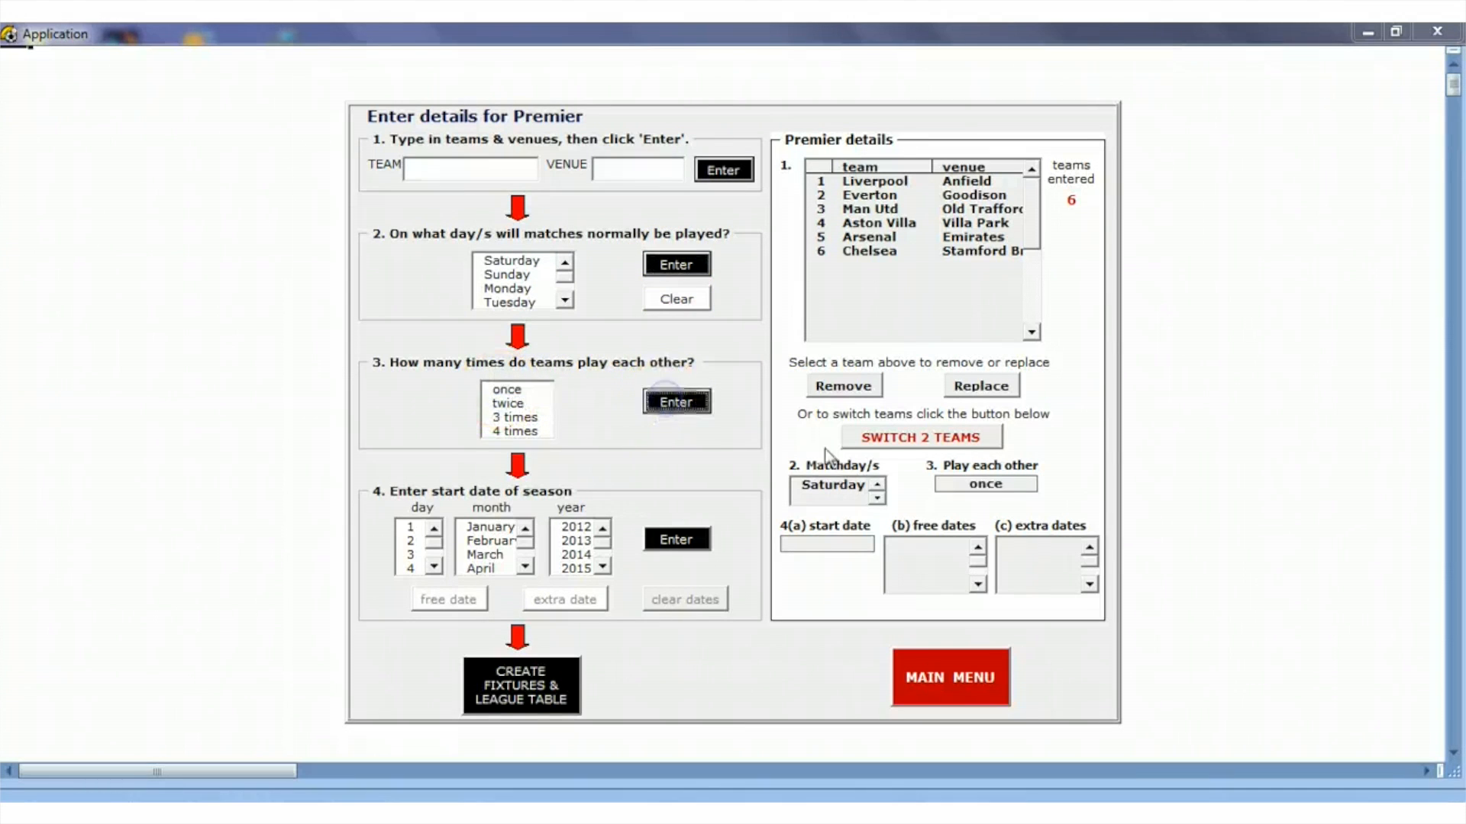
Set the start date of the season to 18 August 2012
double_click(433, 567)
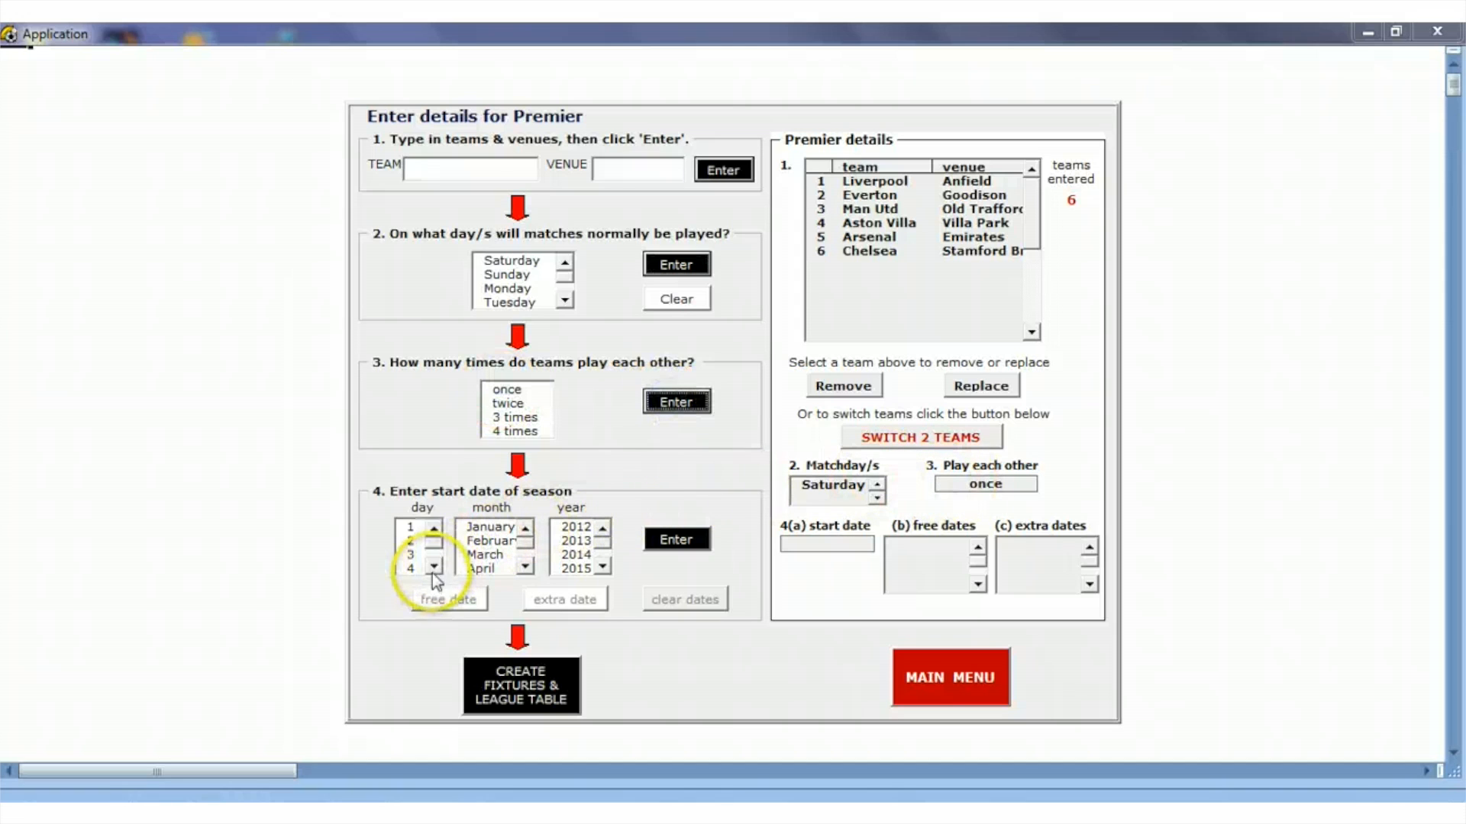
click(433, 569)
click(433, 568)
click(433, 569)
click(413, 569)
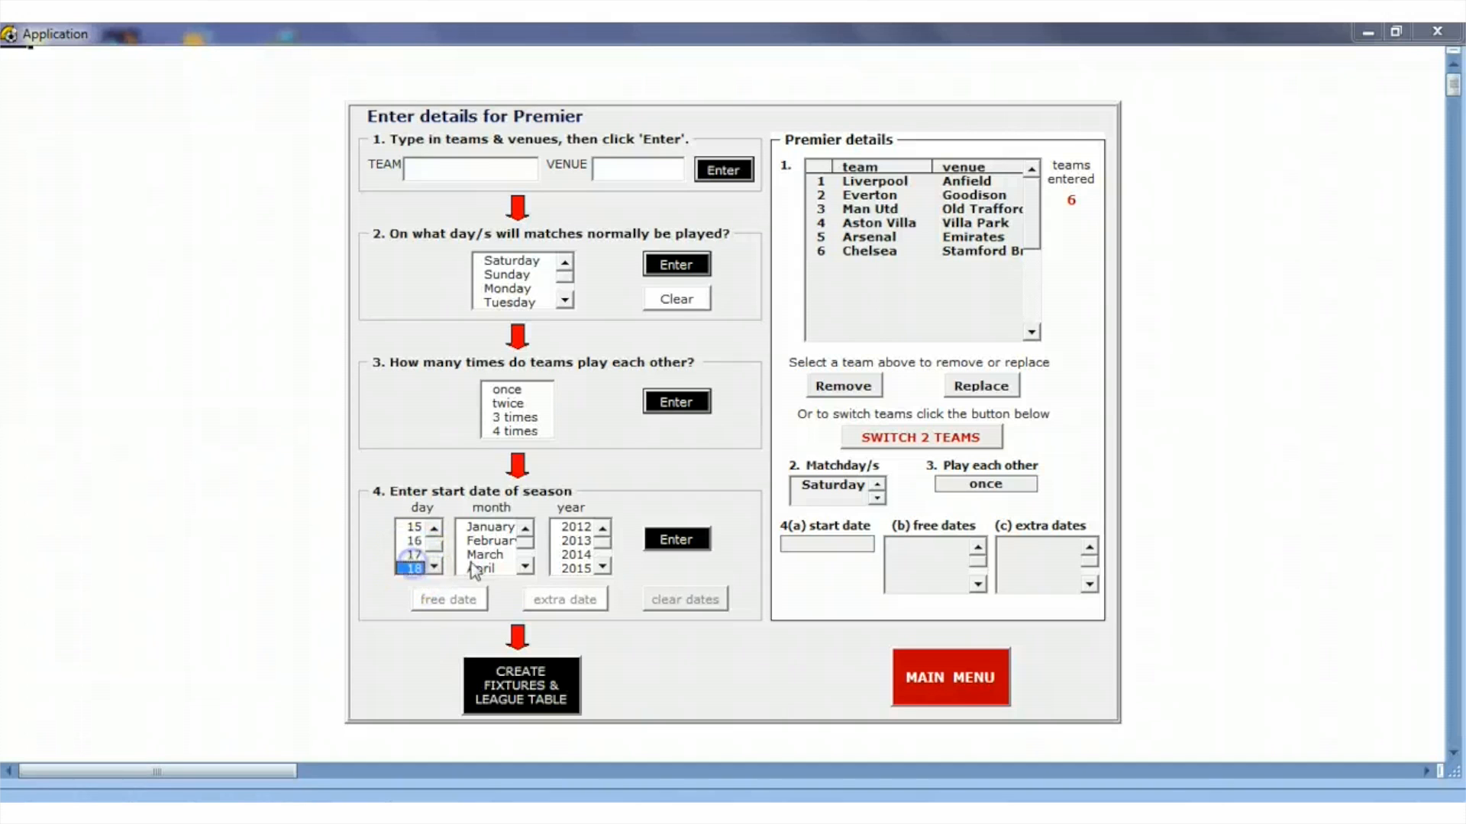
click(525, 567)
click(524, 566)
click(524, 566)
click(524, 566)
click(524, 567)
click(524, 566)
click(504, 542)
click(575, 527)
click(673, 540)
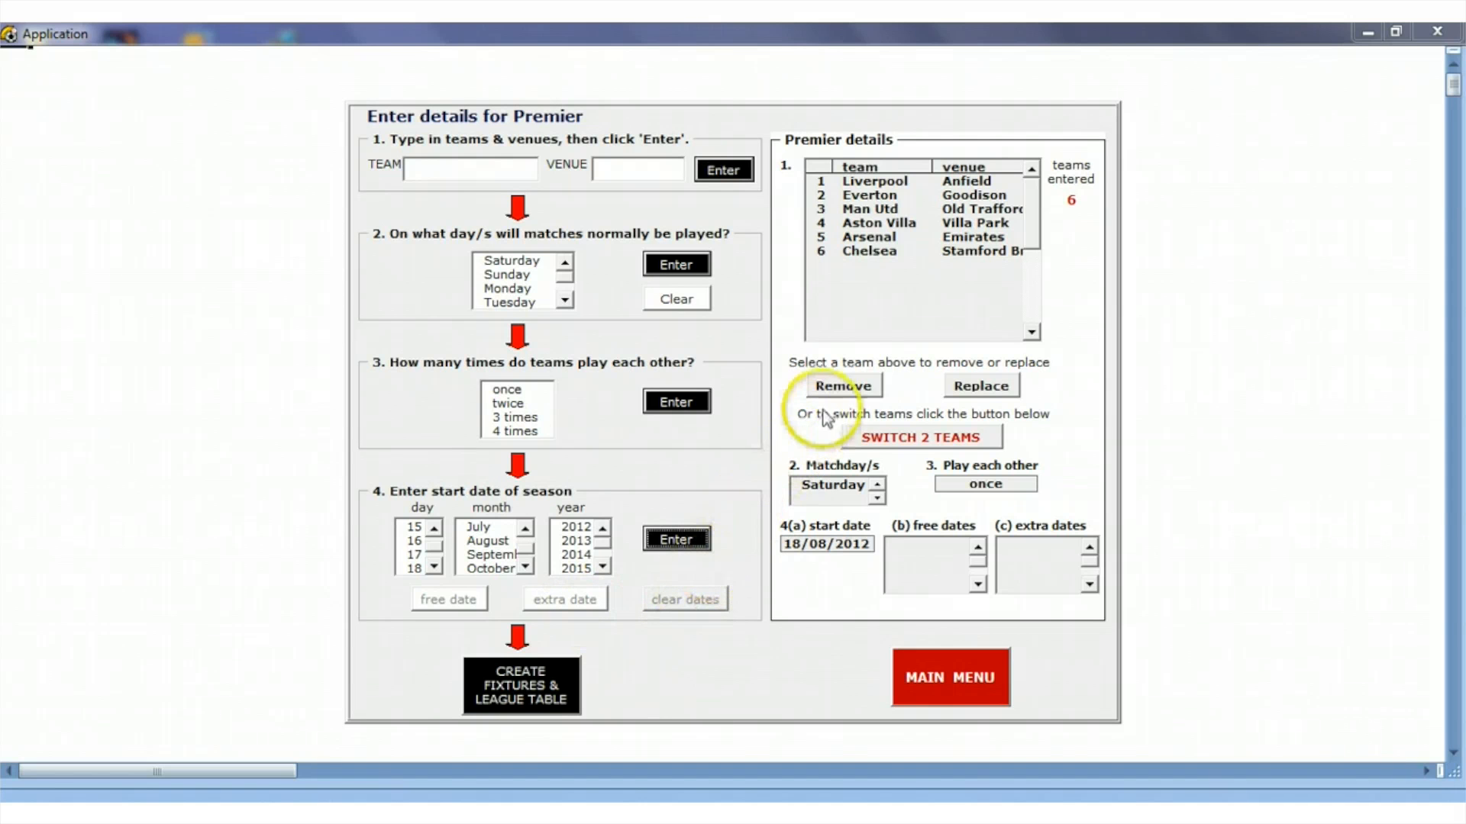
Create the fixtures and league table for the Premier division
click(867, 253)
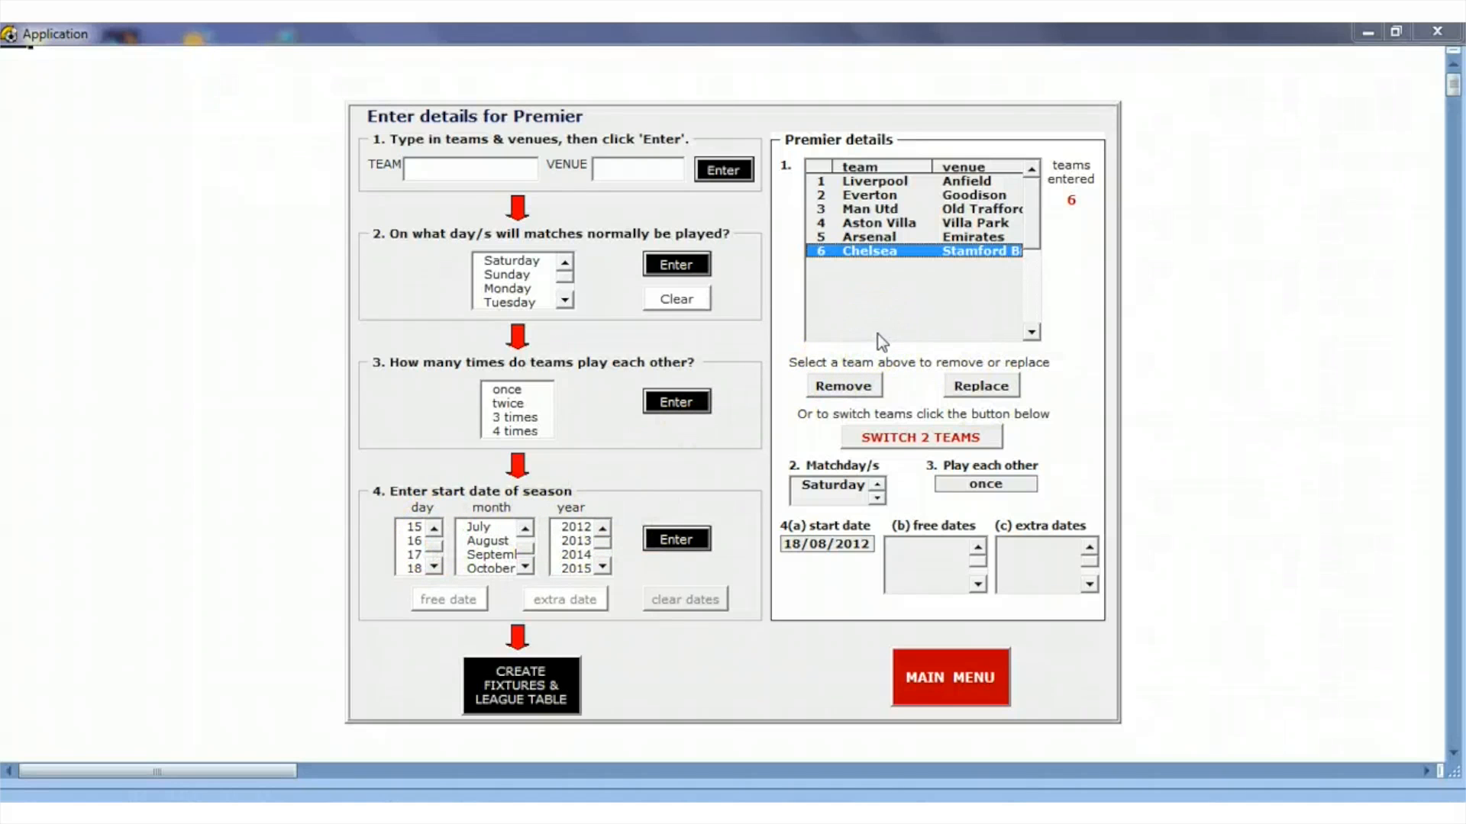
click(523, 690)
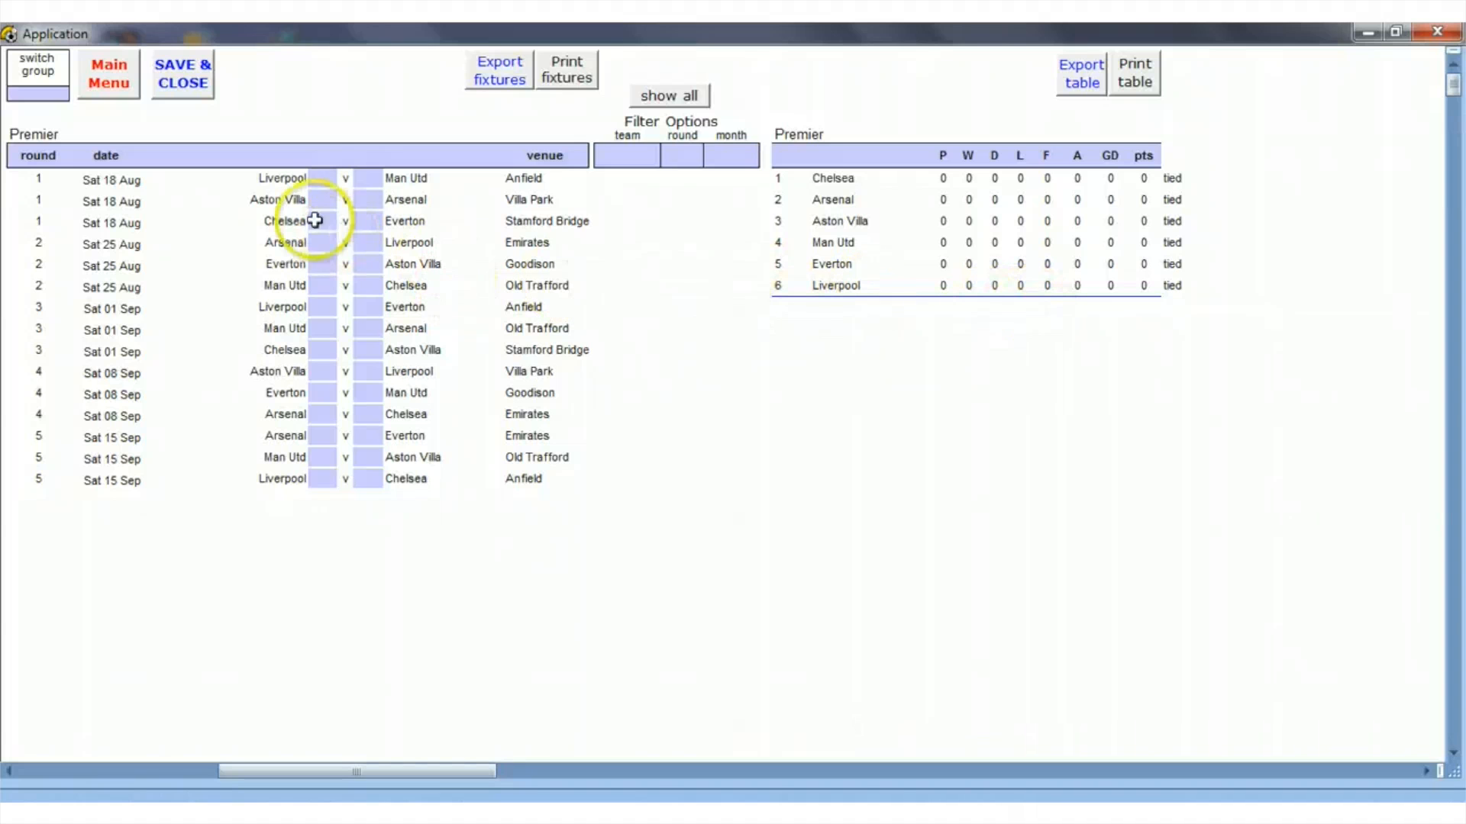
Enter the round 1 results: Liverpool 4–1 Man Utd, Aston Villa 3–1 Arsenal and Chelsea 2–2 Everton
click(323, 181)
text(4)
click(369, 180)
text(1)
click(320, 201)
text(3)
click(367, 201)
text(1)
click(322, 221)
text(2)
click(366, 221)
text(2)
click(367, 242)
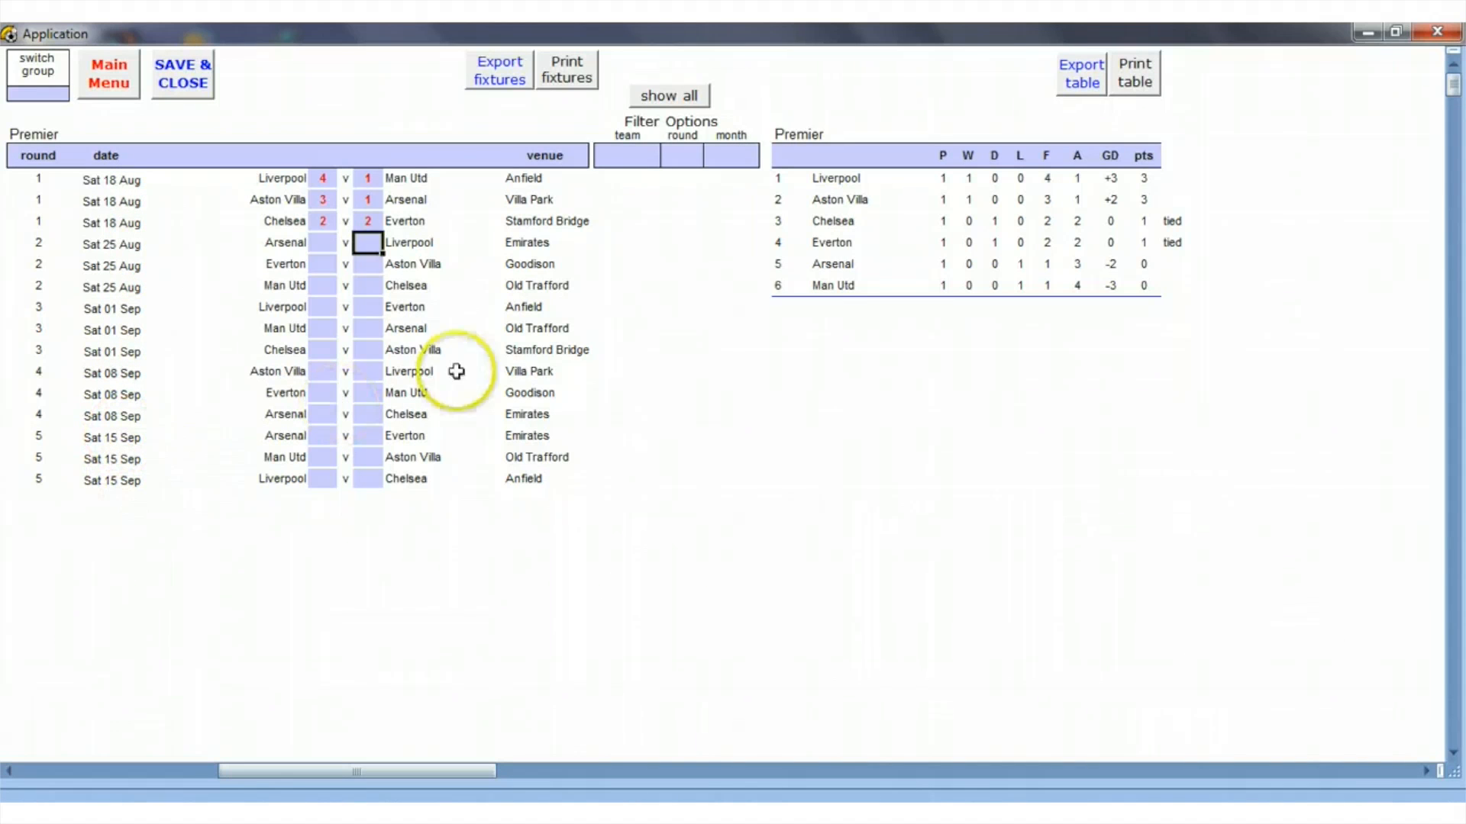
Filter the fixtures by the team Liverpool and show all fixtures again
click(655, 156)
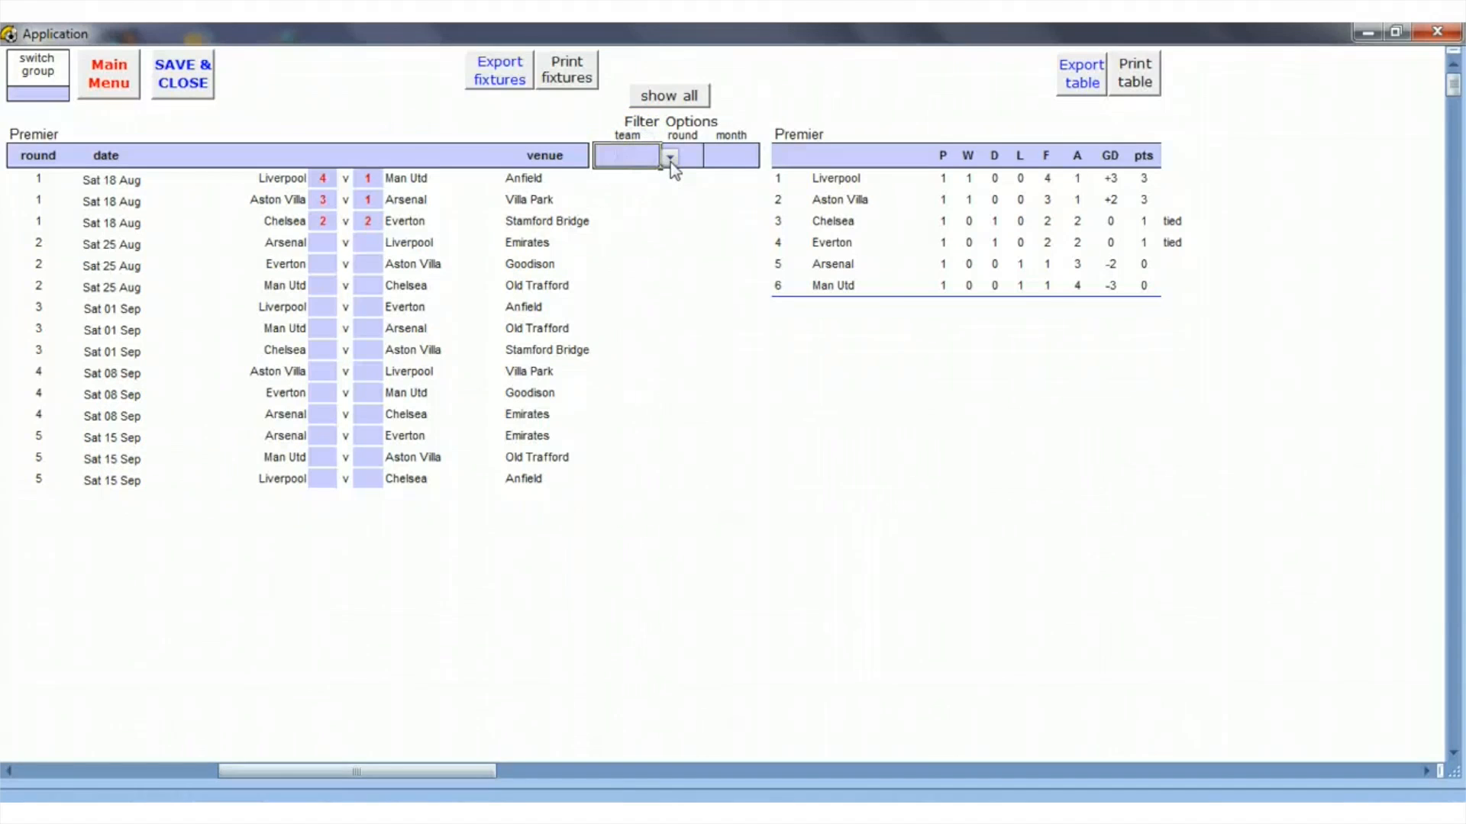
click(670, 157)
click(655, 179)
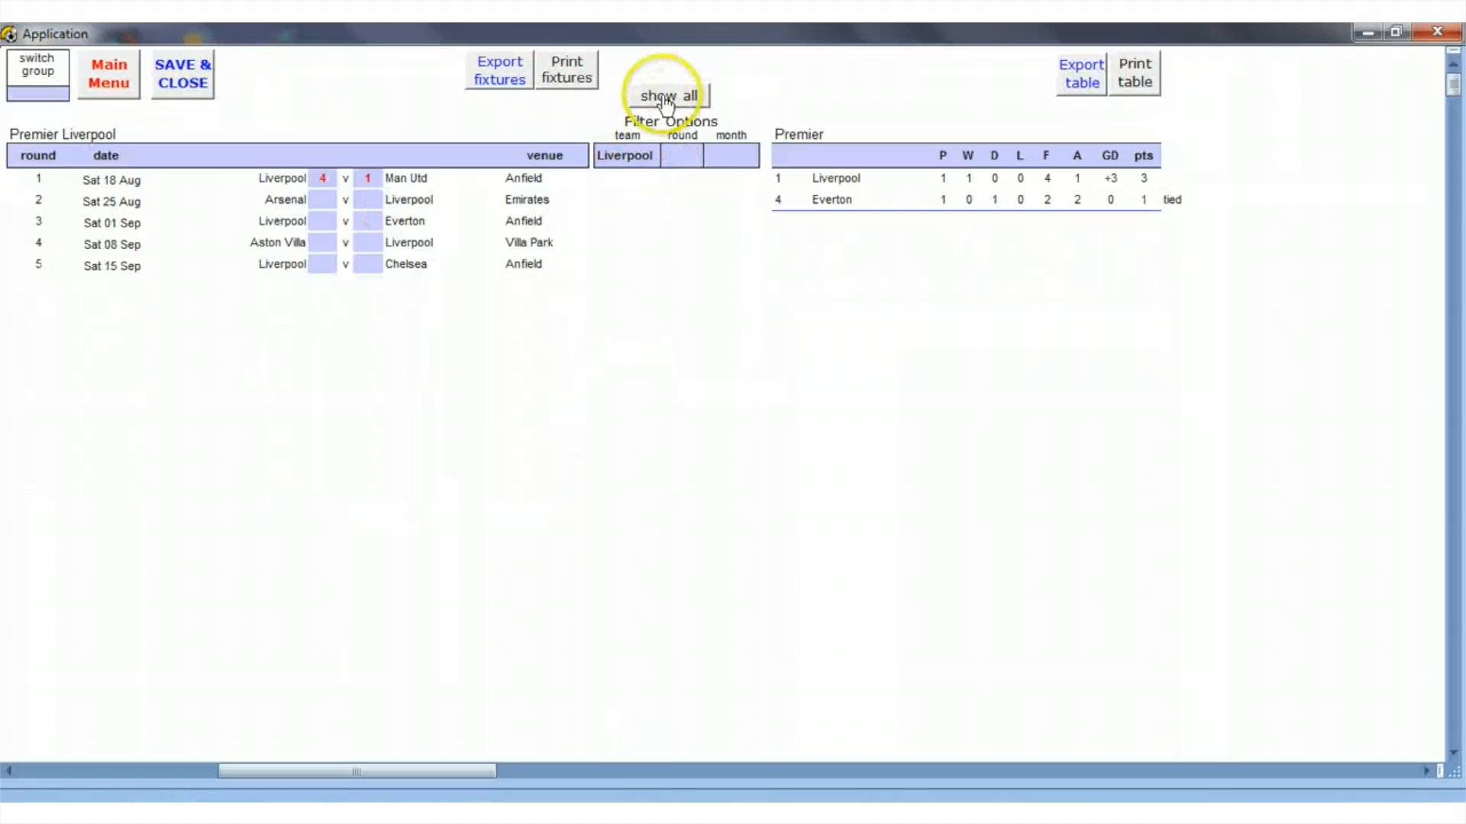
click(667, 100)
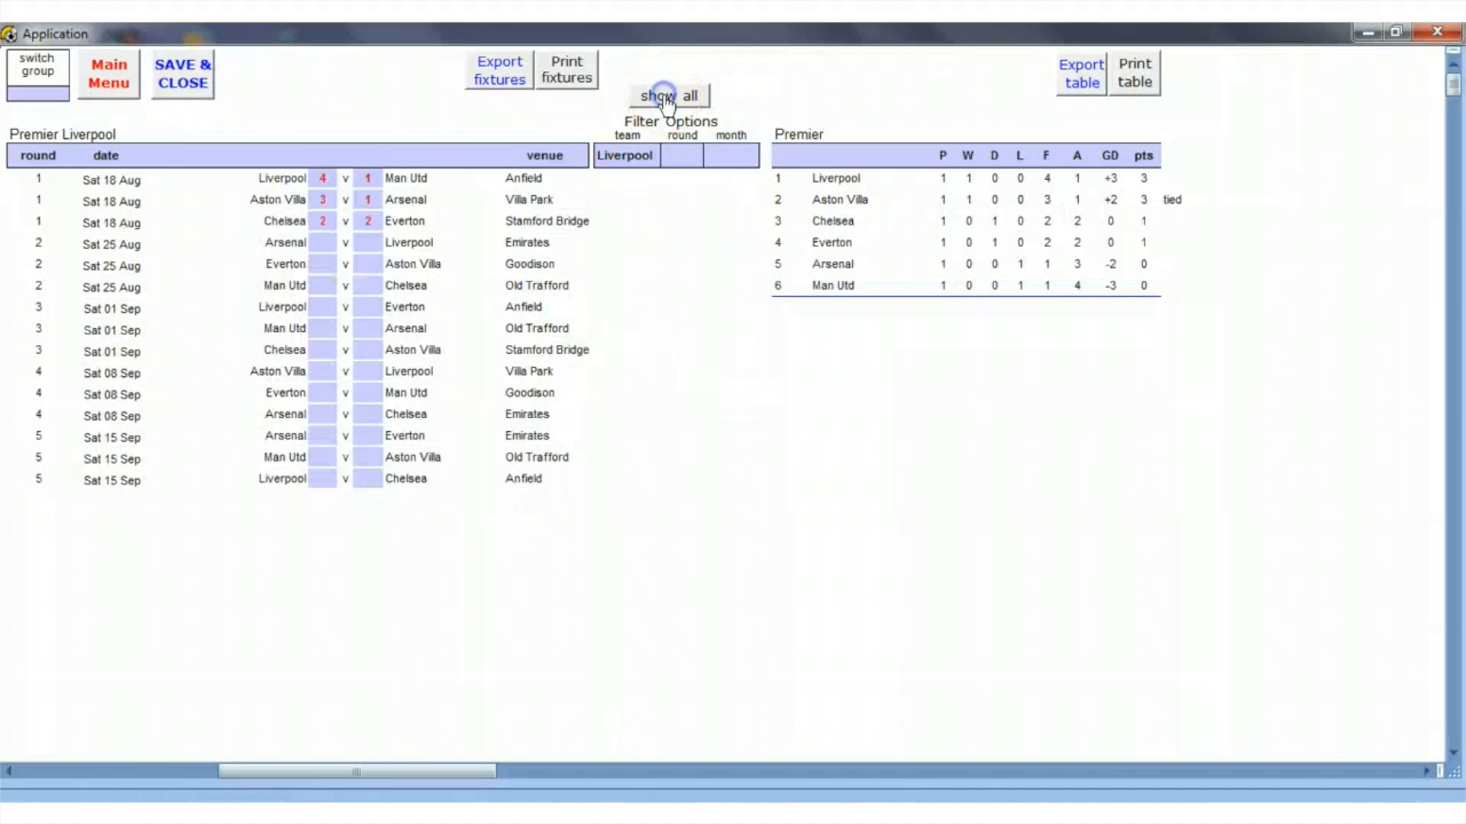
Filter the fixtures by round 1 and restore the full fixture list
click(678, 154)
click(714, 158)
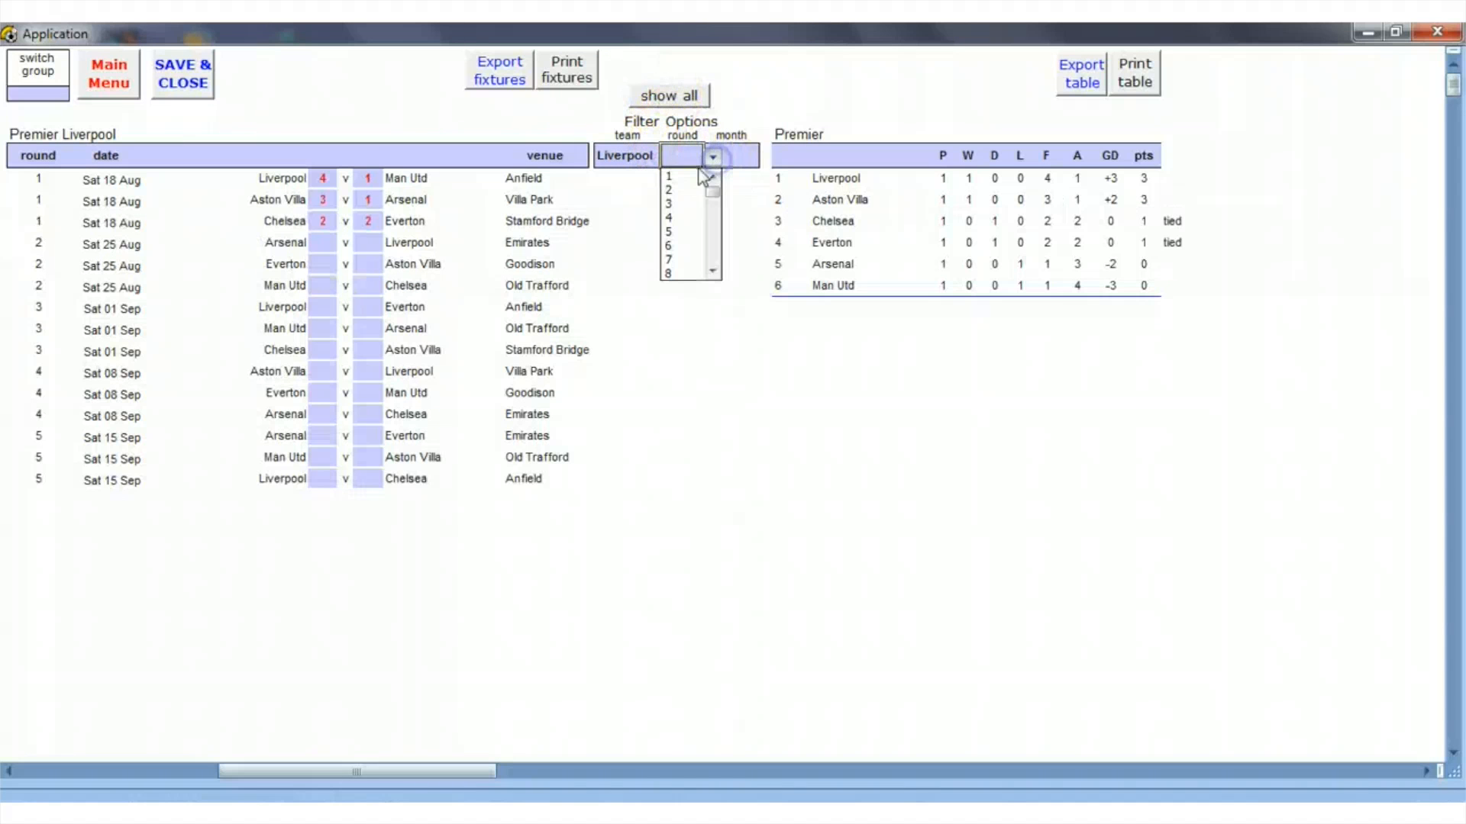
click(688, 178)
click(667, 96)
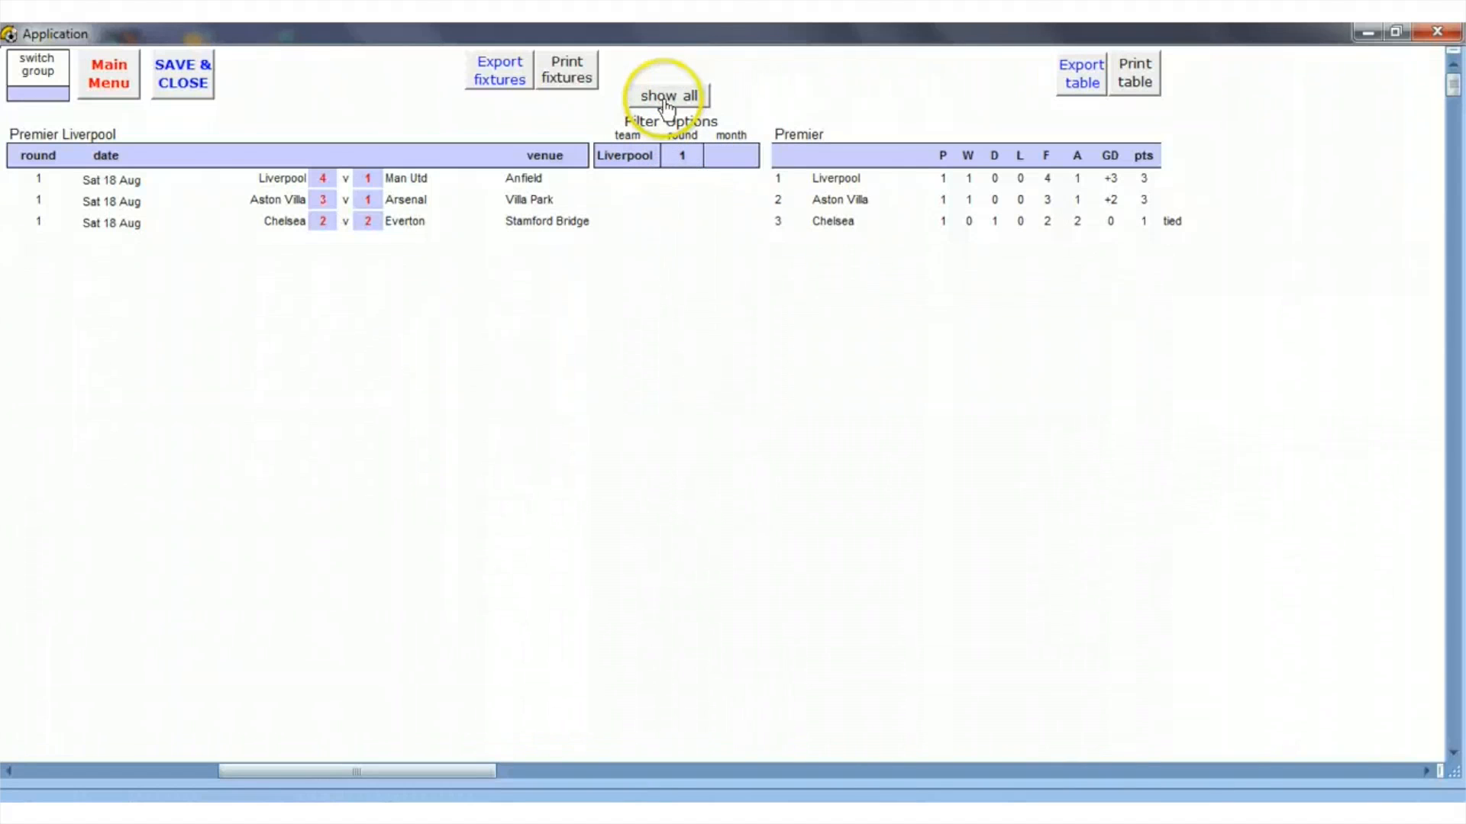
Filter the fixtures by the month August and show the complete list again
click(733, 155)
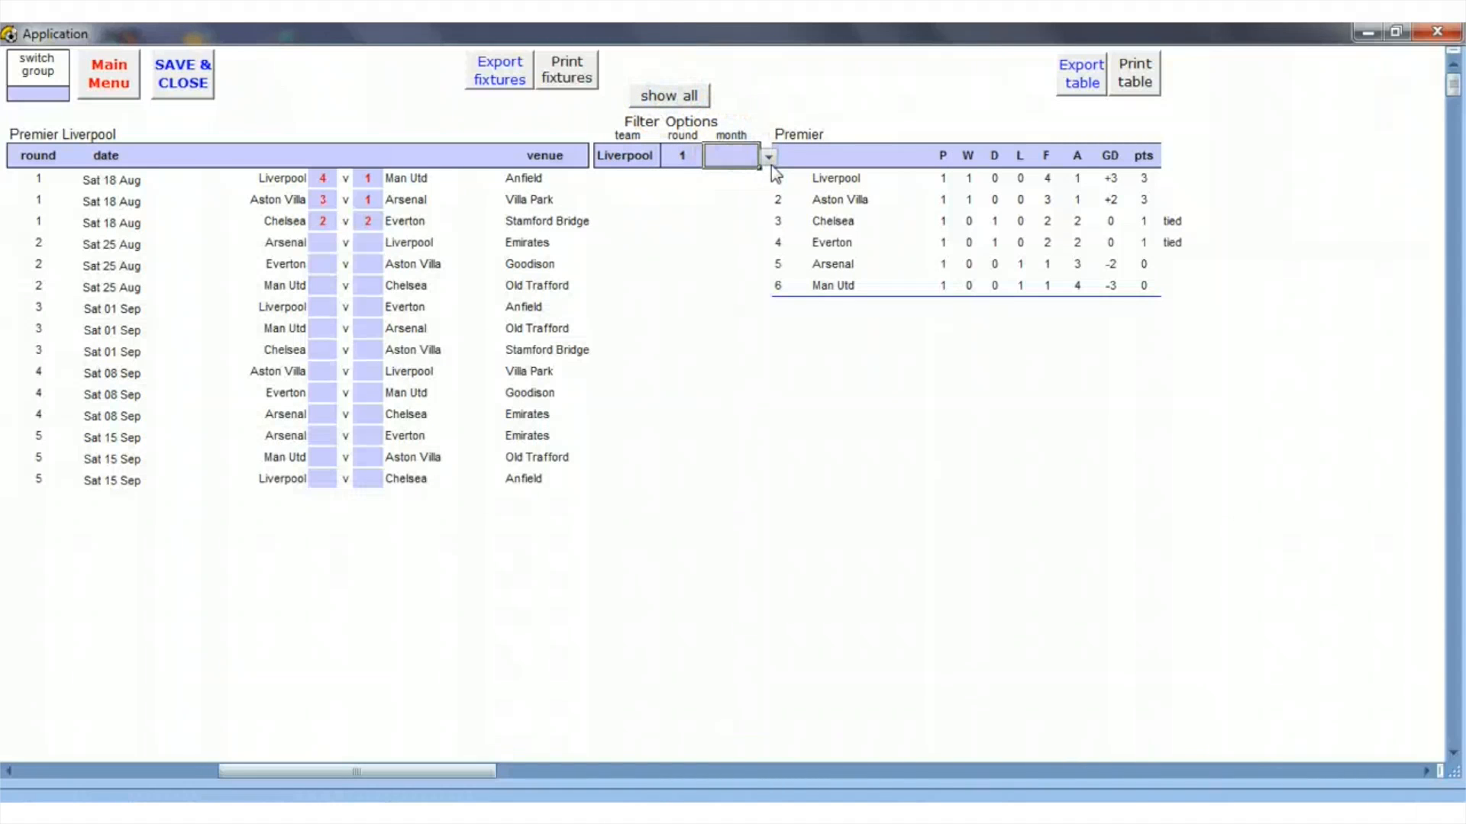
click(769, 158)
click(727, 274)
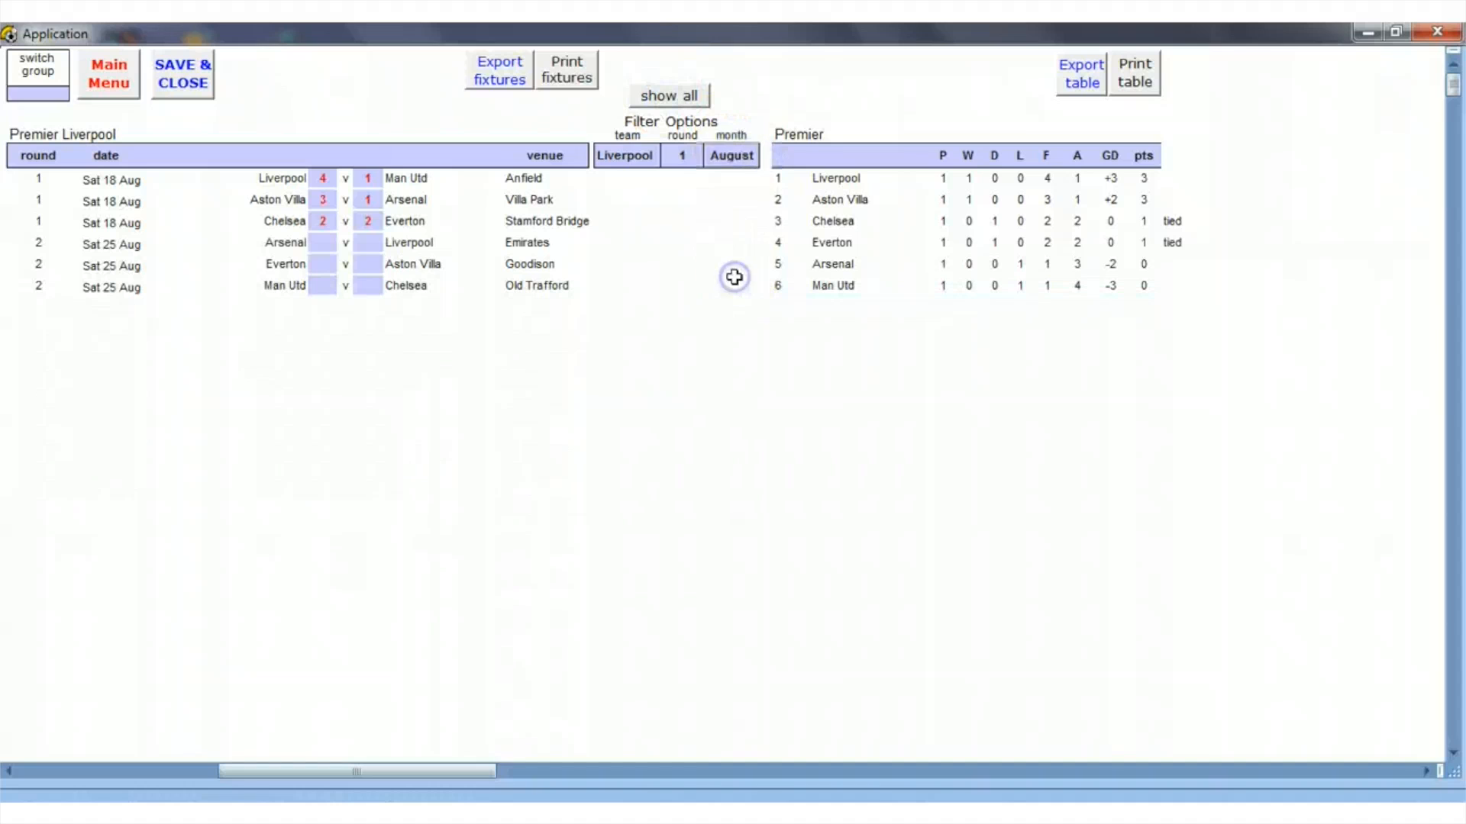
click(676, 96)
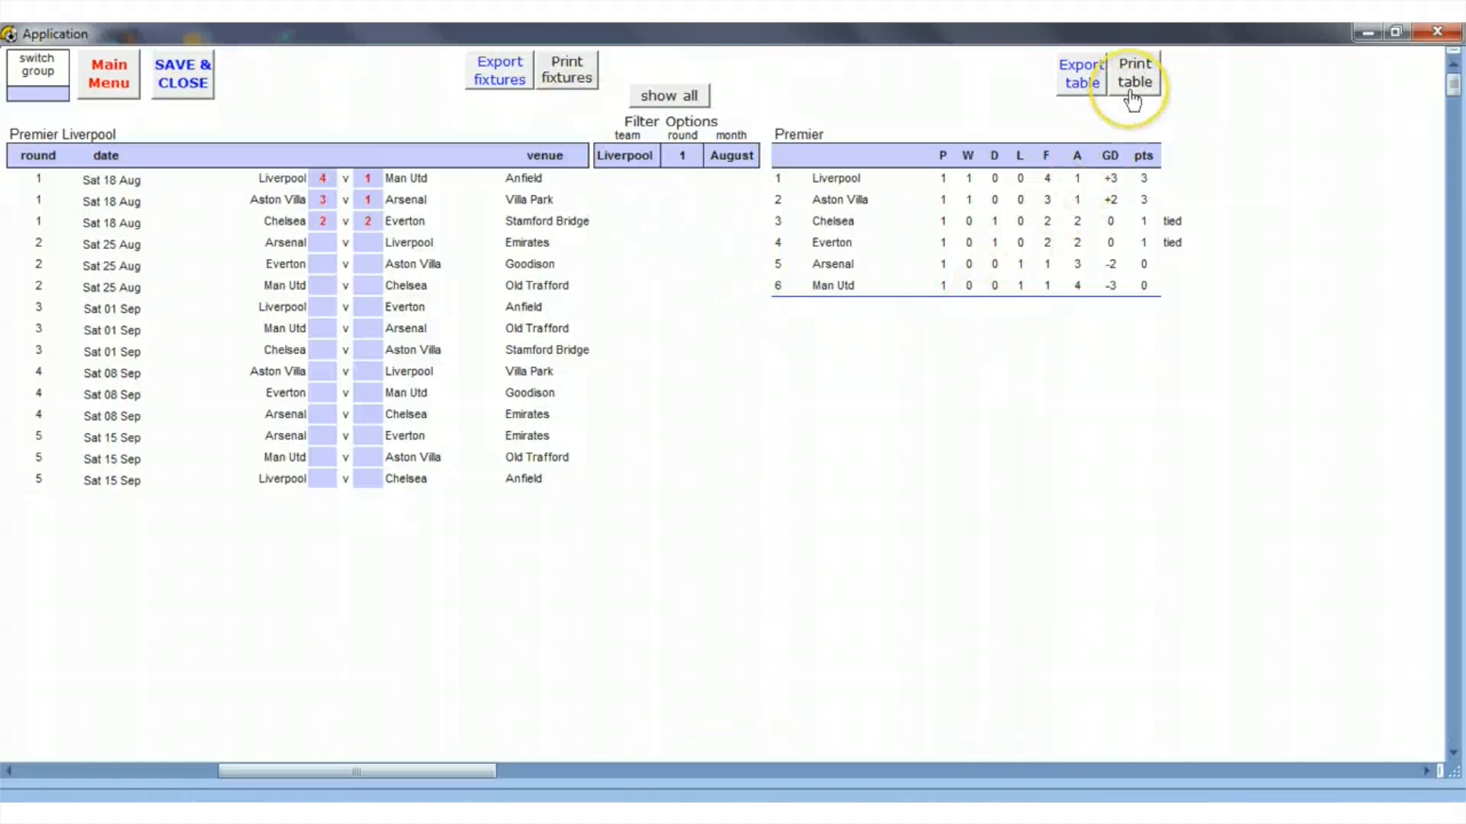
Export the fixtures to a separate Excel workbook and close it without saving
click(497, 76)
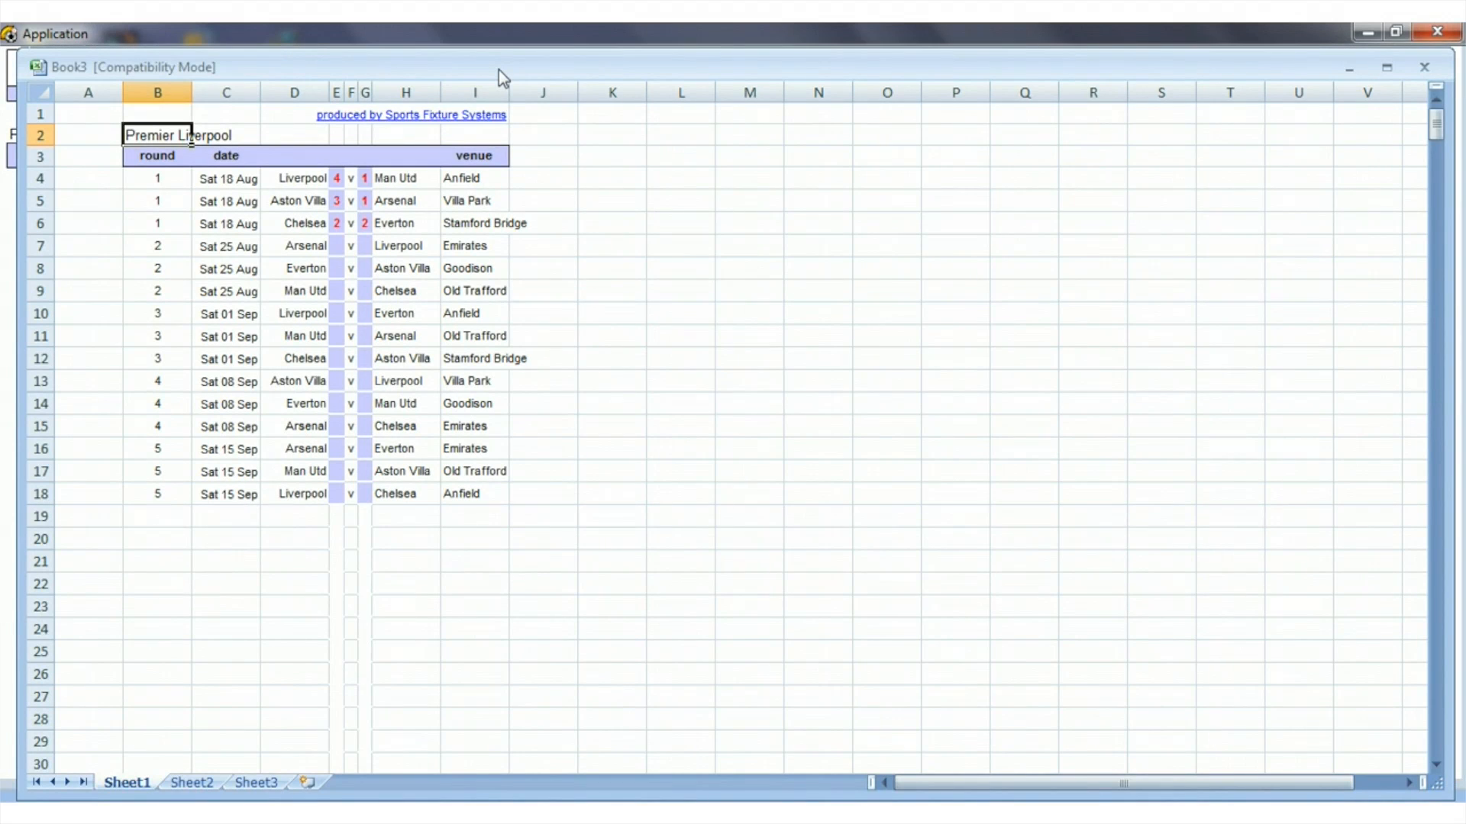
click(1424, 67)
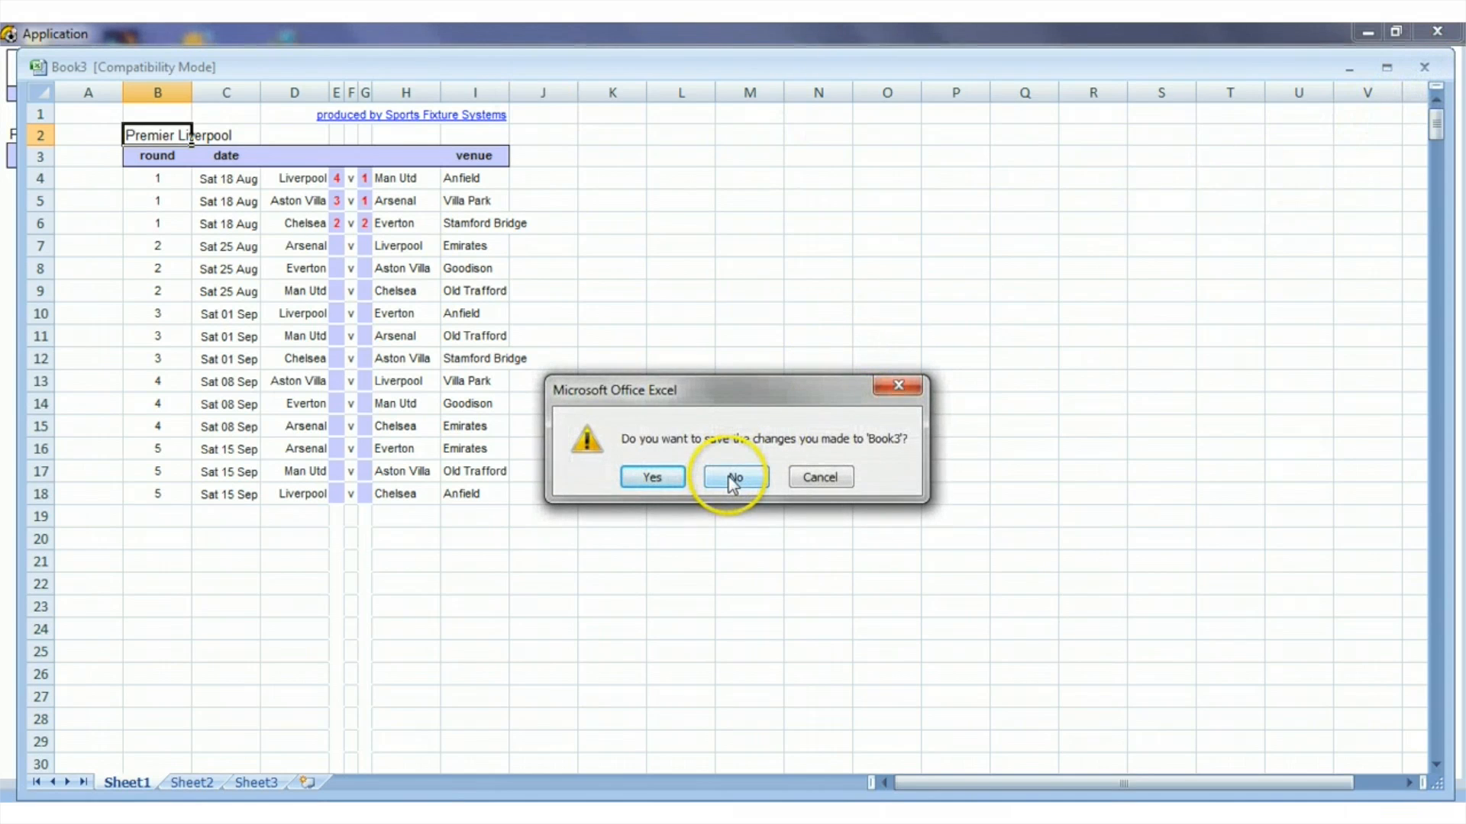
click(732, 478)
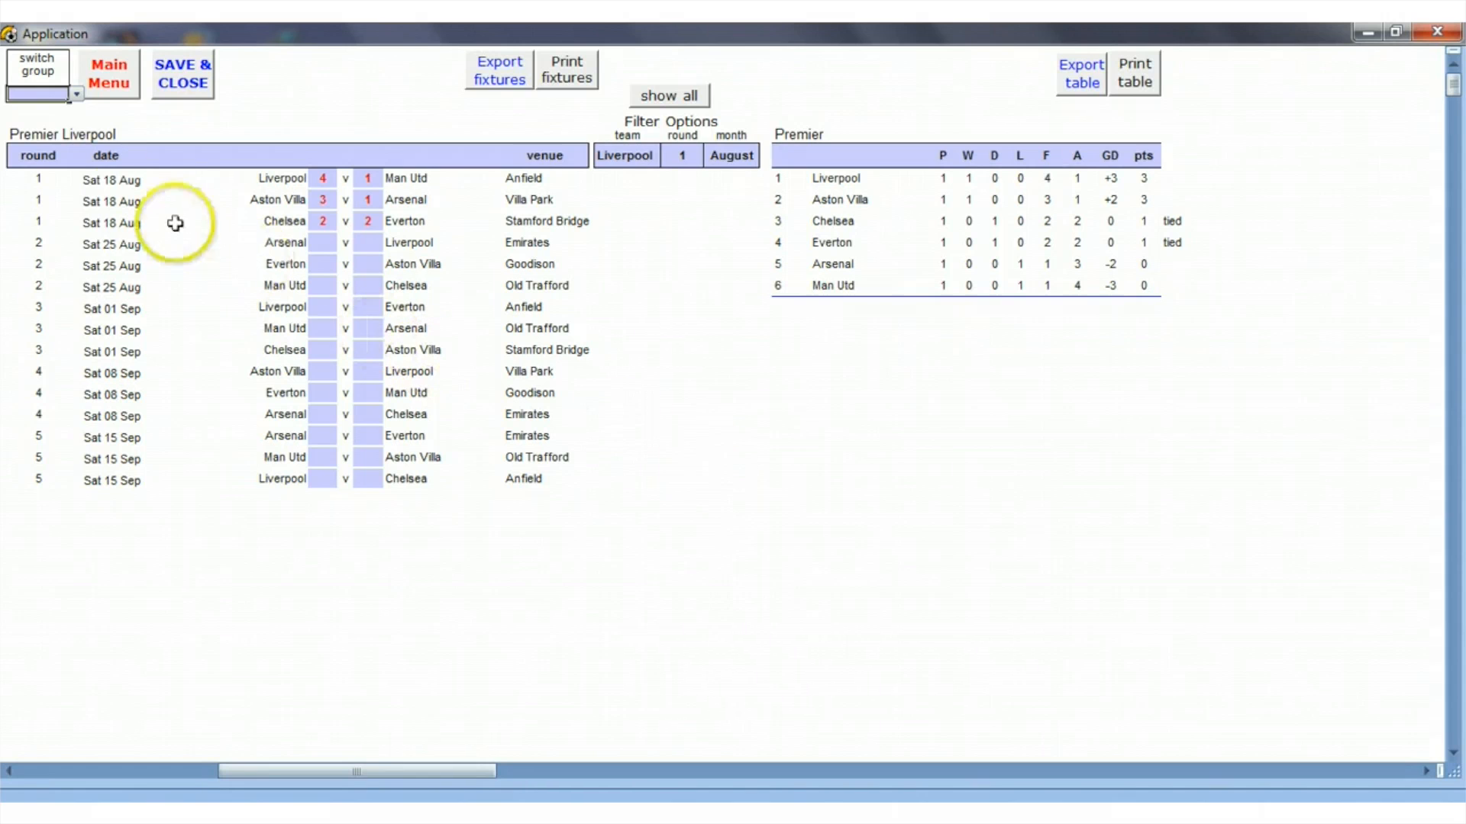
Look at the group switching choices and, from the main menu, the screen for creating a new division, group or competition
click(77, 94)
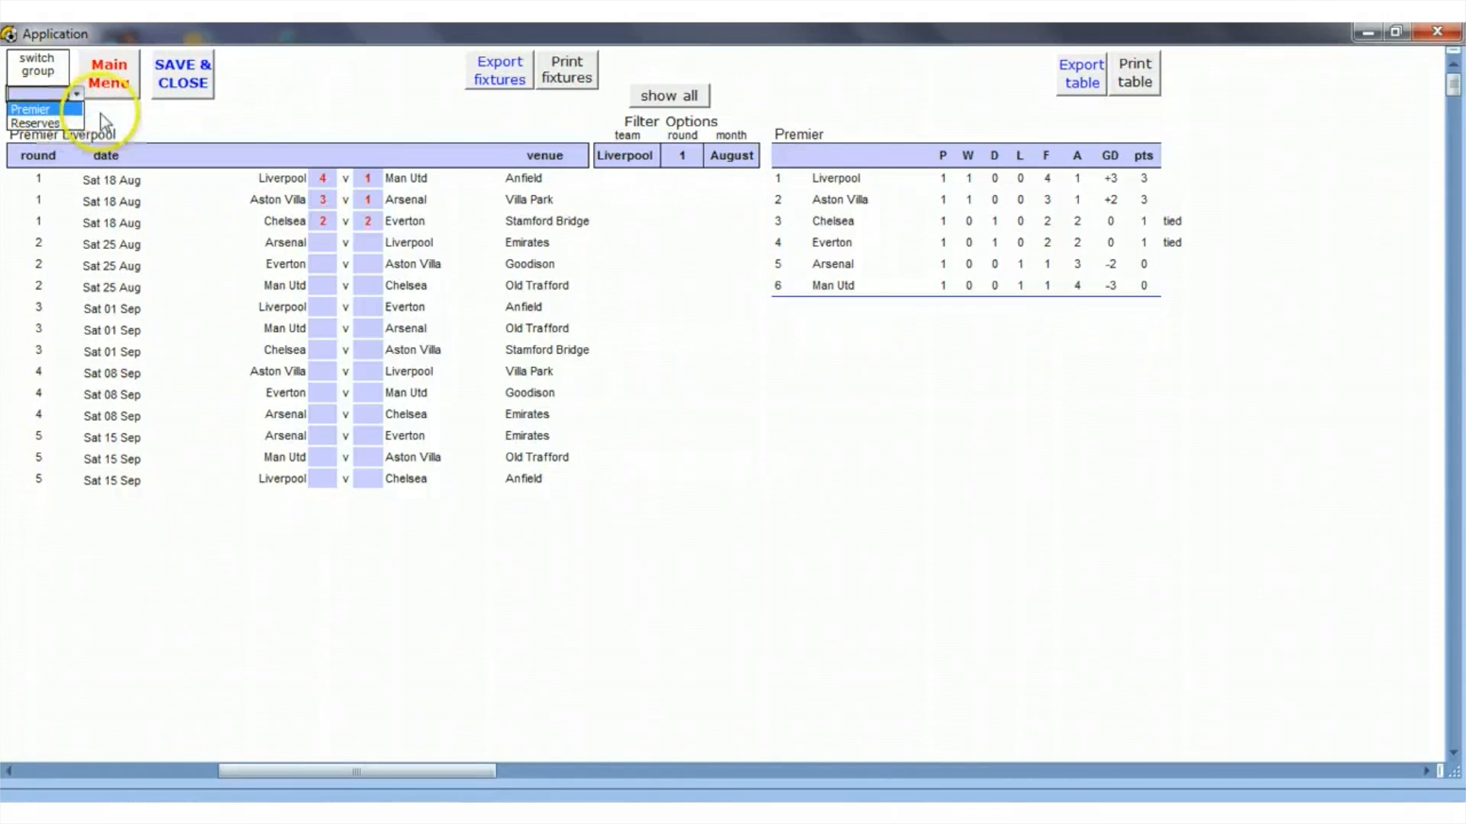
click(113, 77)
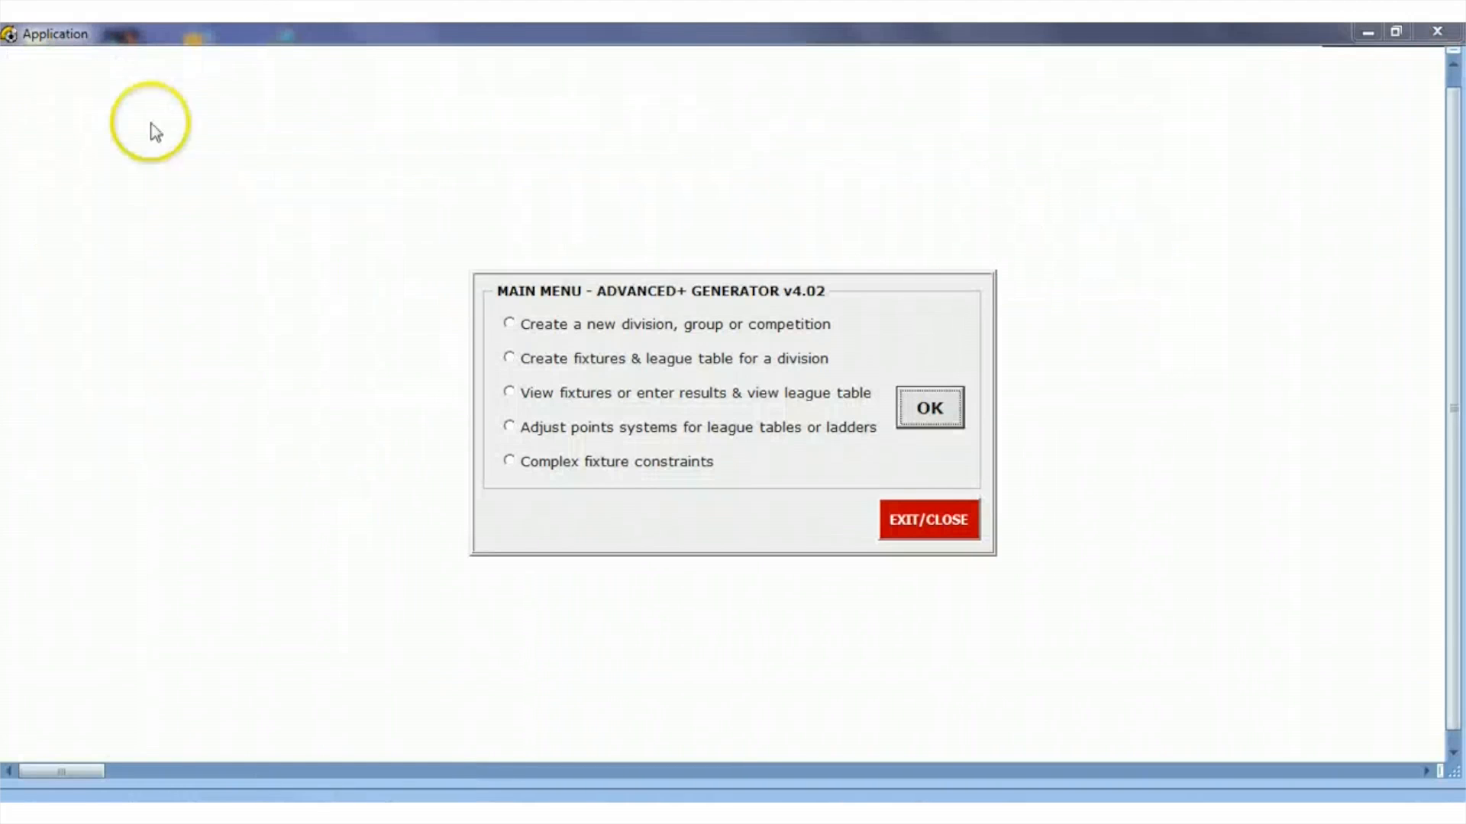
click(512, 324)
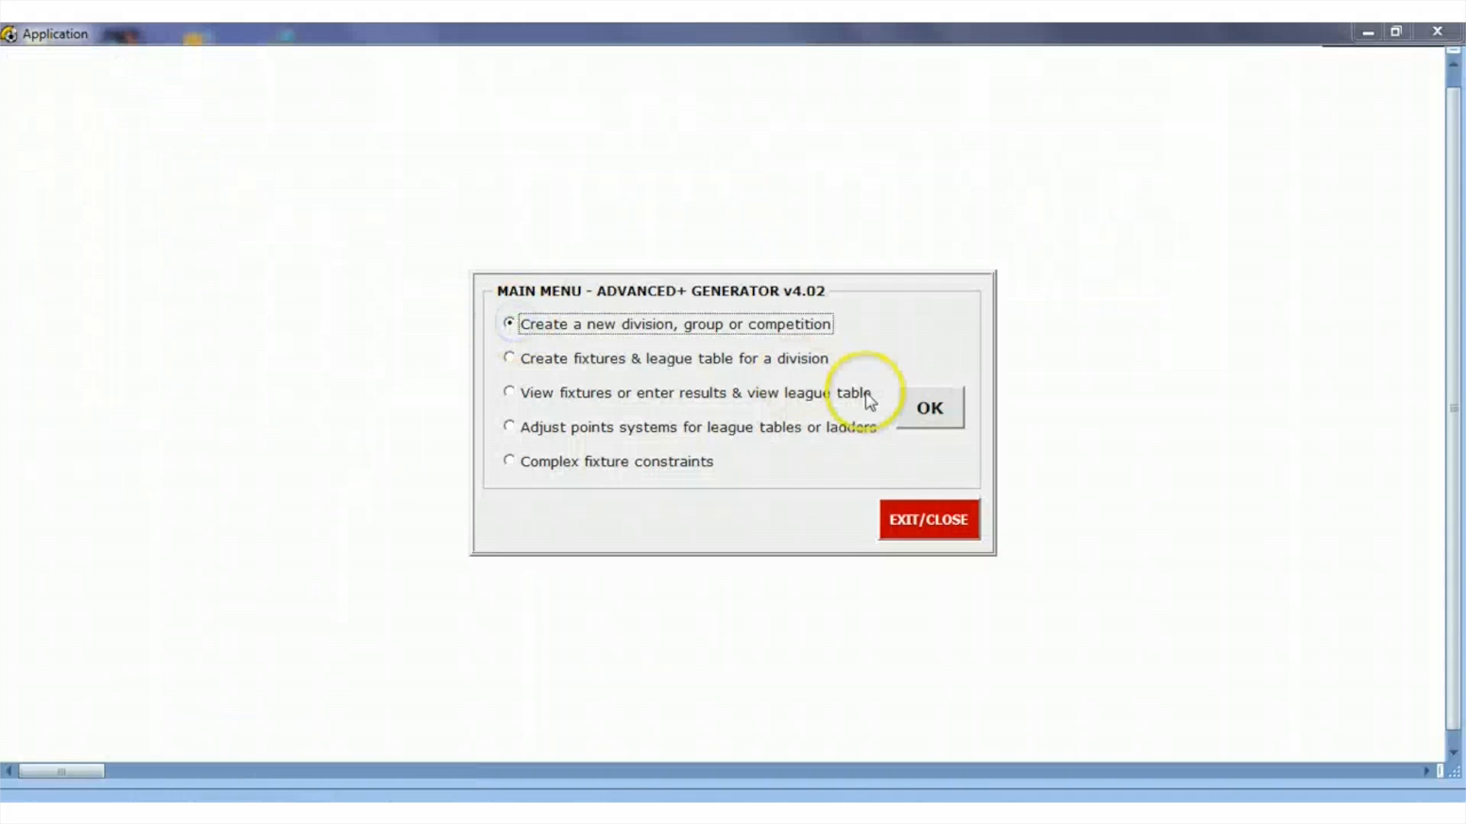
click(926, 420)
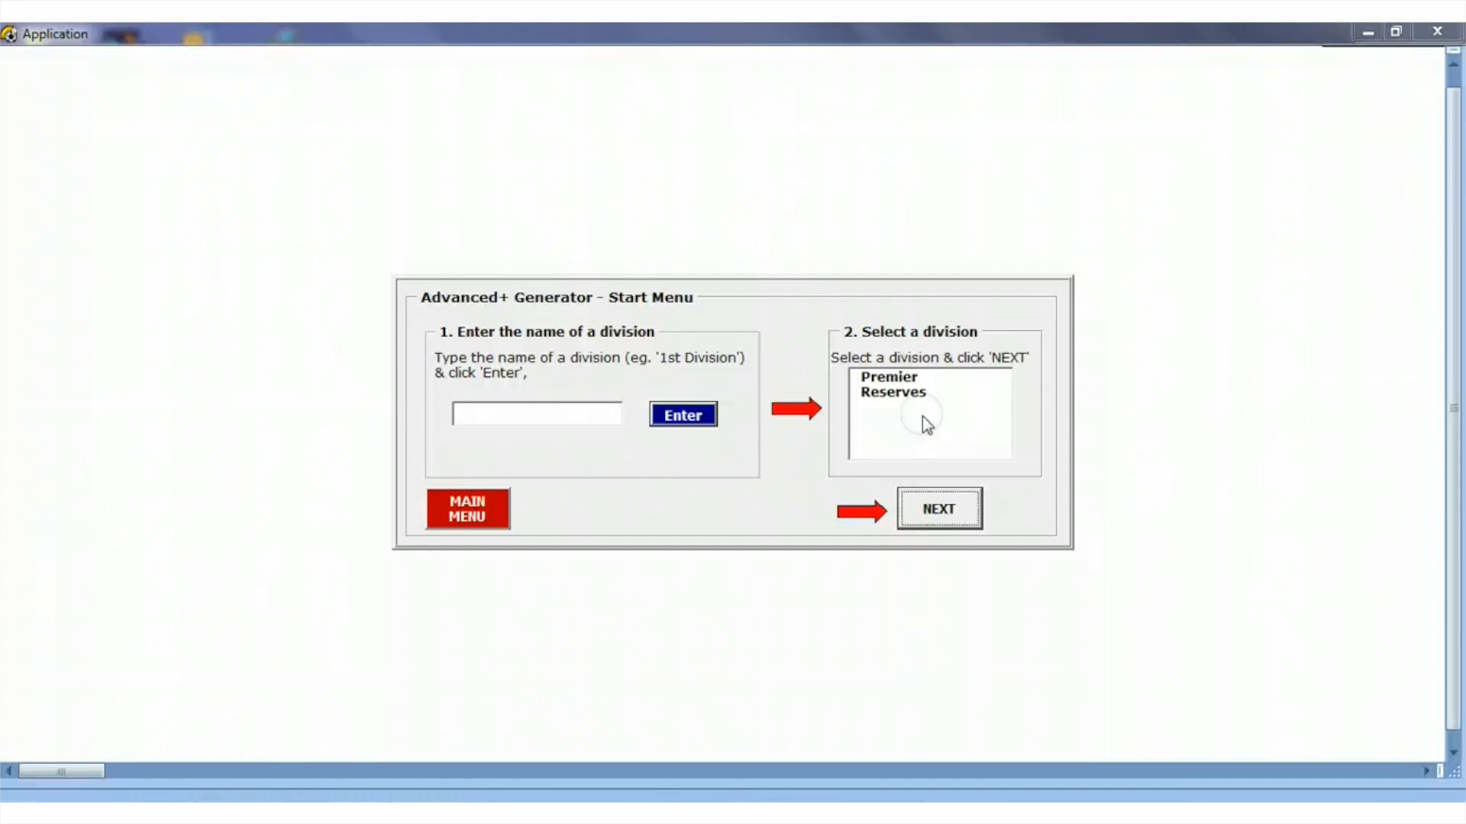
click(465, 522)
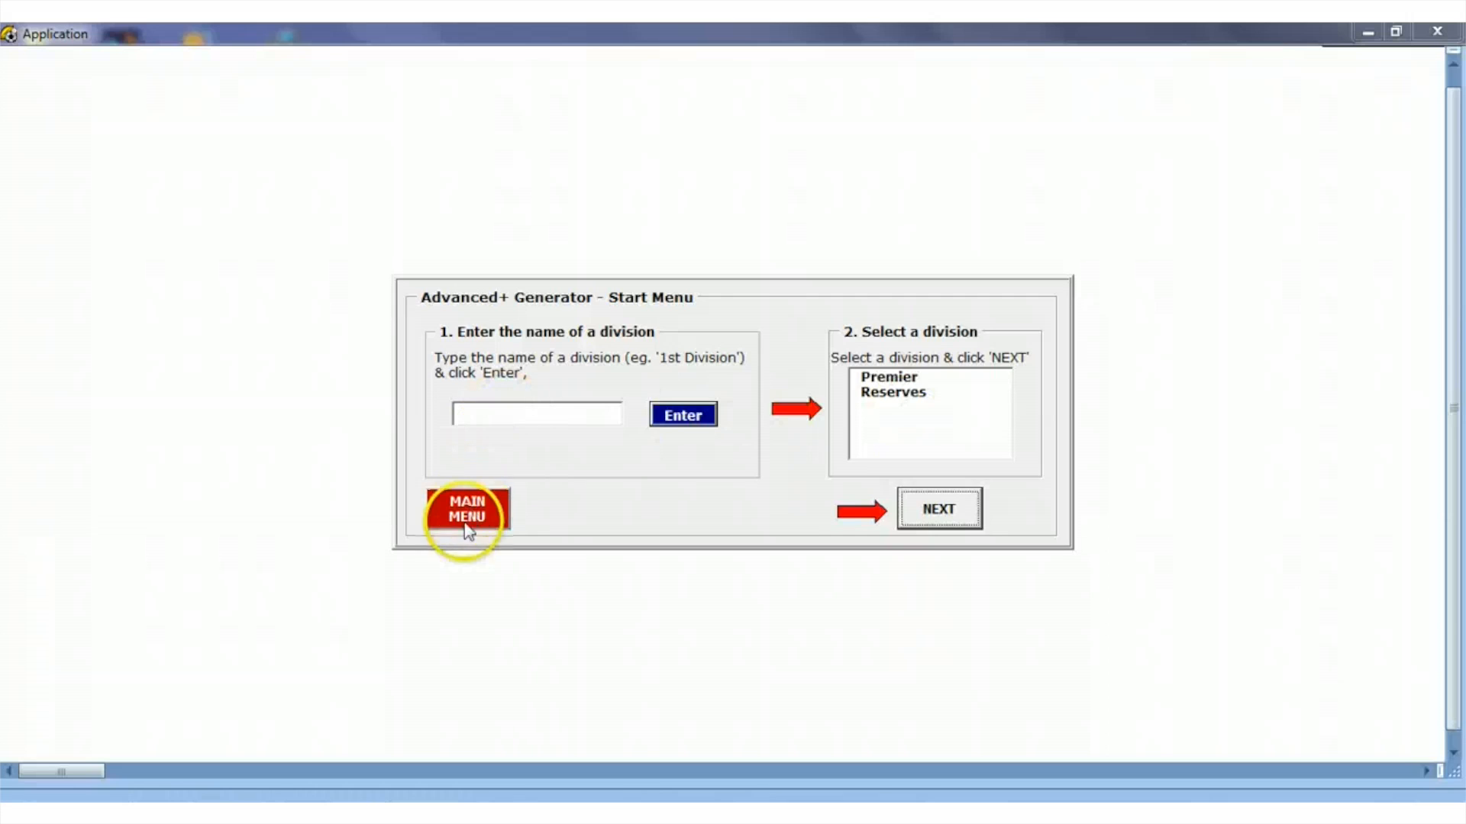
Open the screen for creating fixtures and a league table for a division
click(546, 382)
click(552, 360)
click(924, 416)
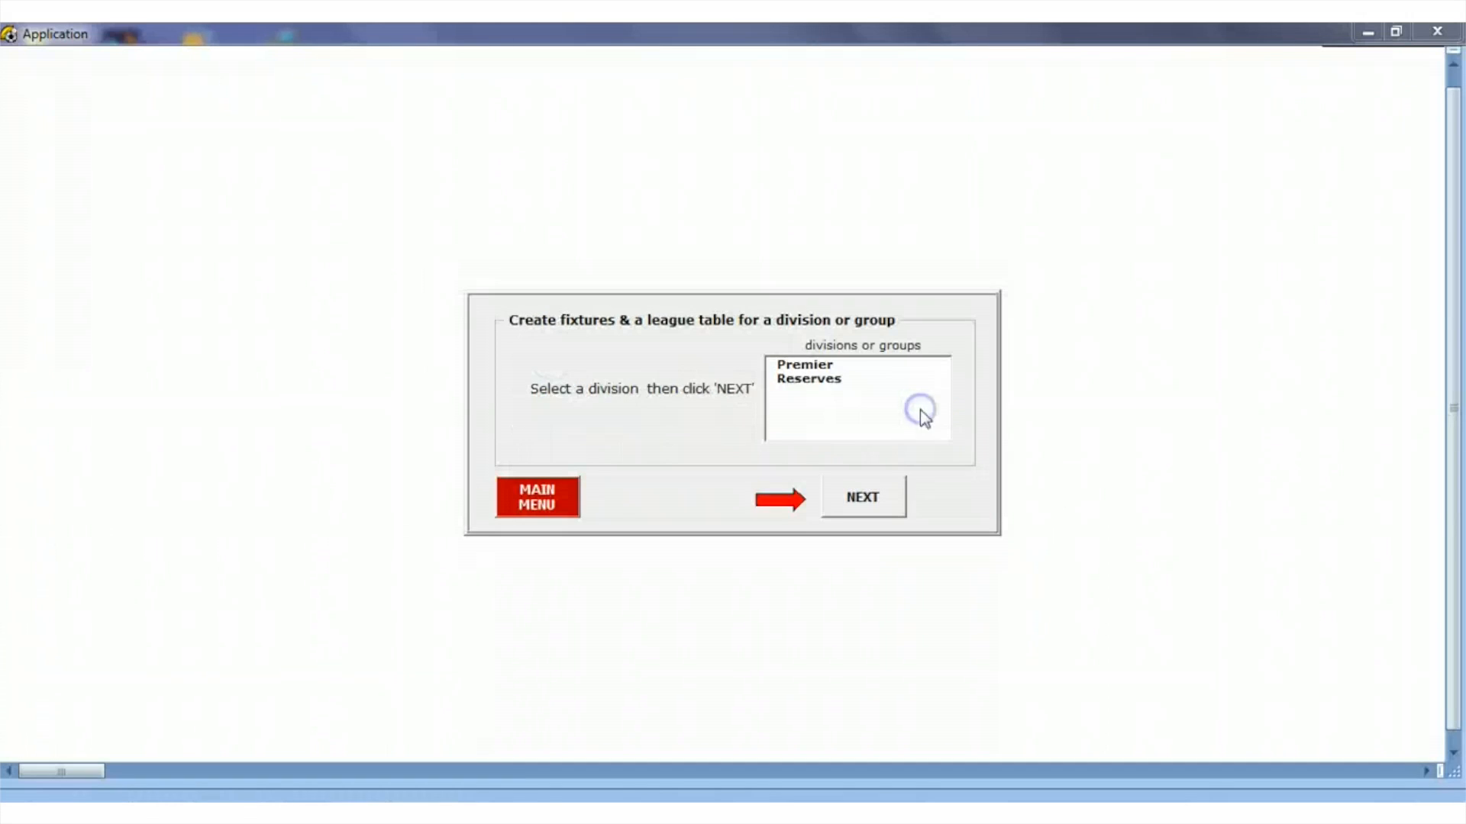
Look at the division selection screen for viewing fixtures or entering results, and return to the main menu
click(522, 502)
click(551, 391)
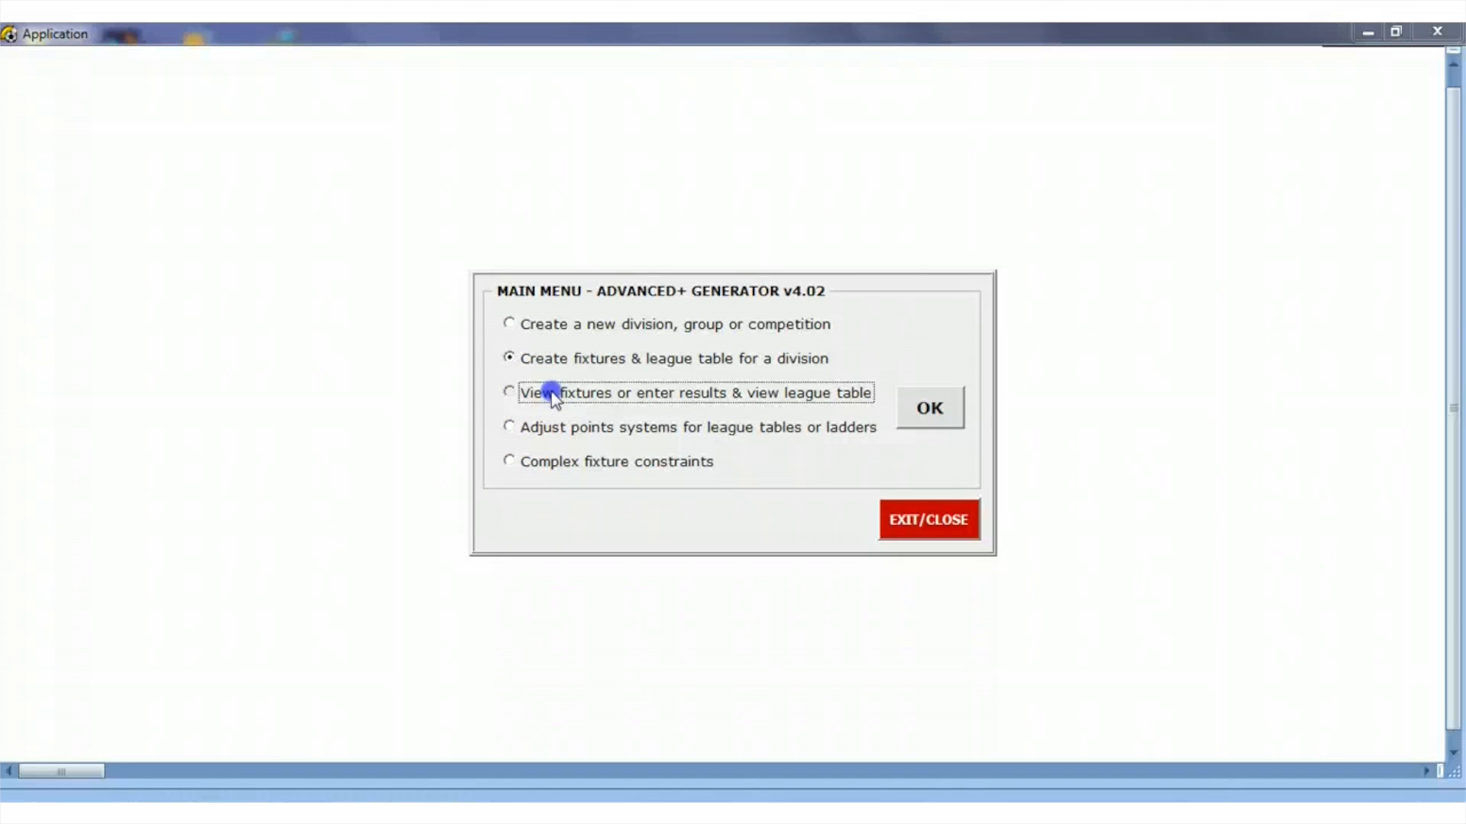
click(931, 410)
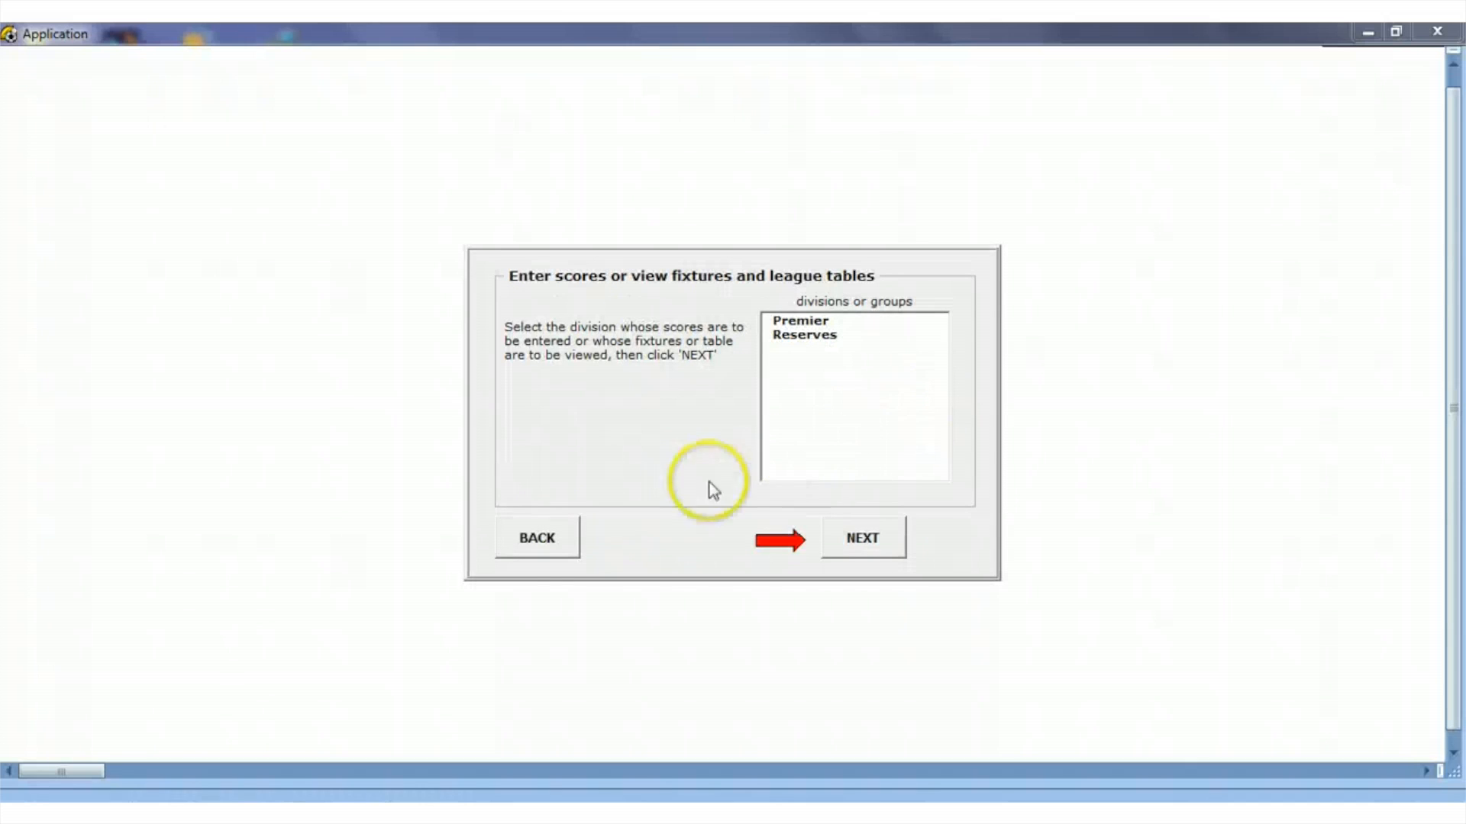
click(522, 539)
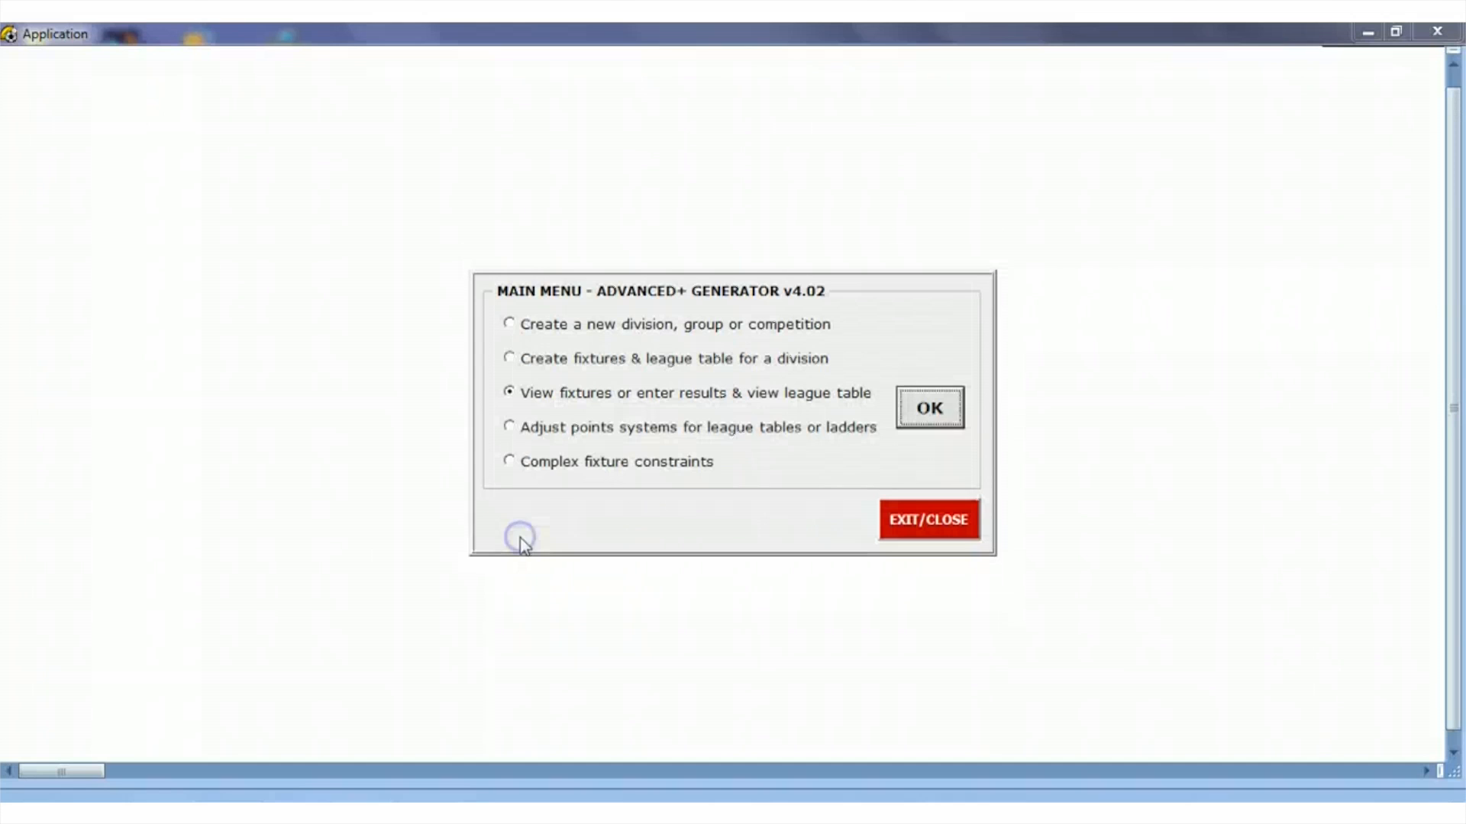
Set the league points system to 5 for a win, 3 for a draw and 1 for a loss
click(549, 430)
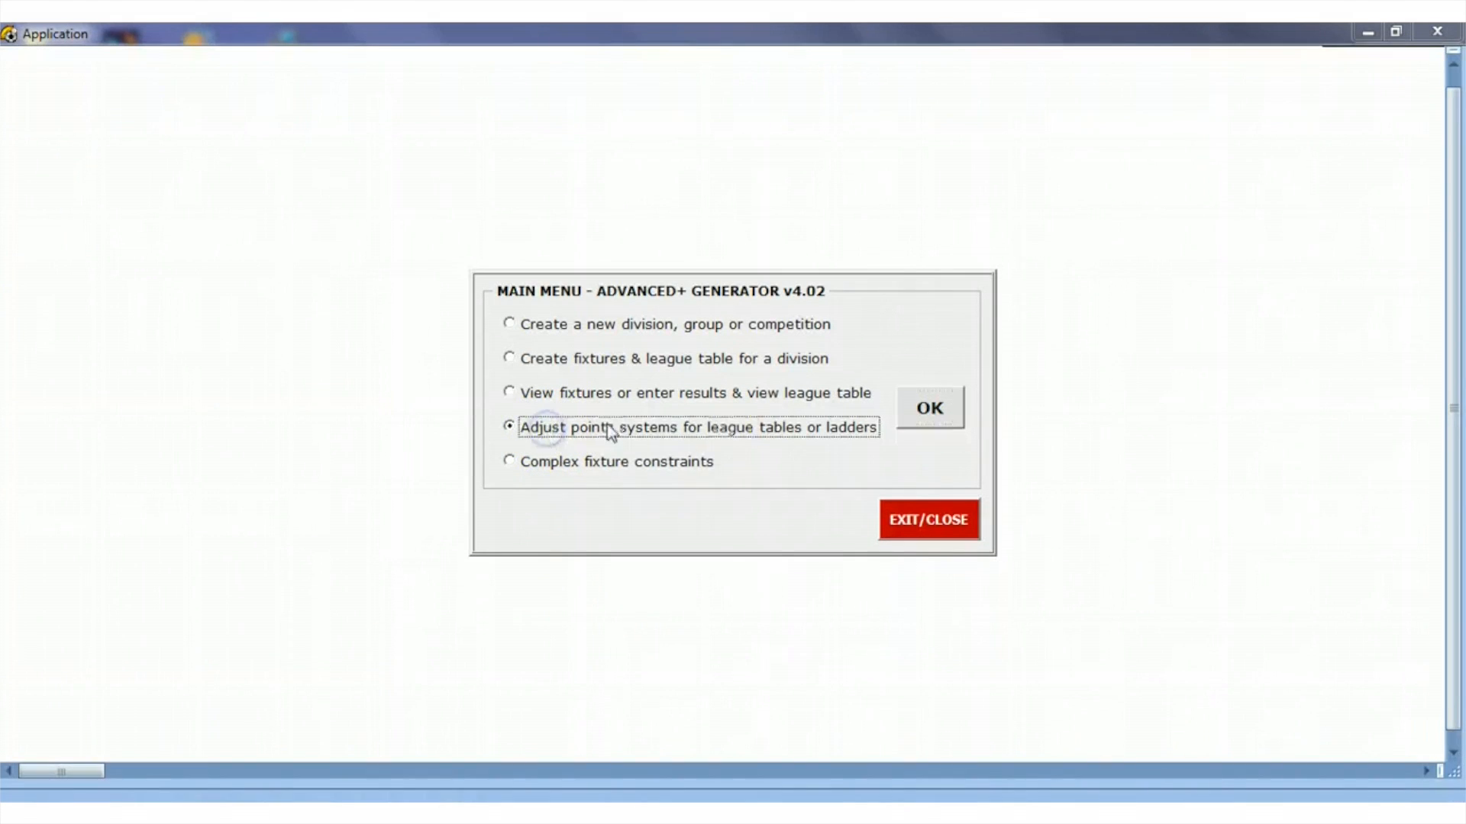
click(943, 411)
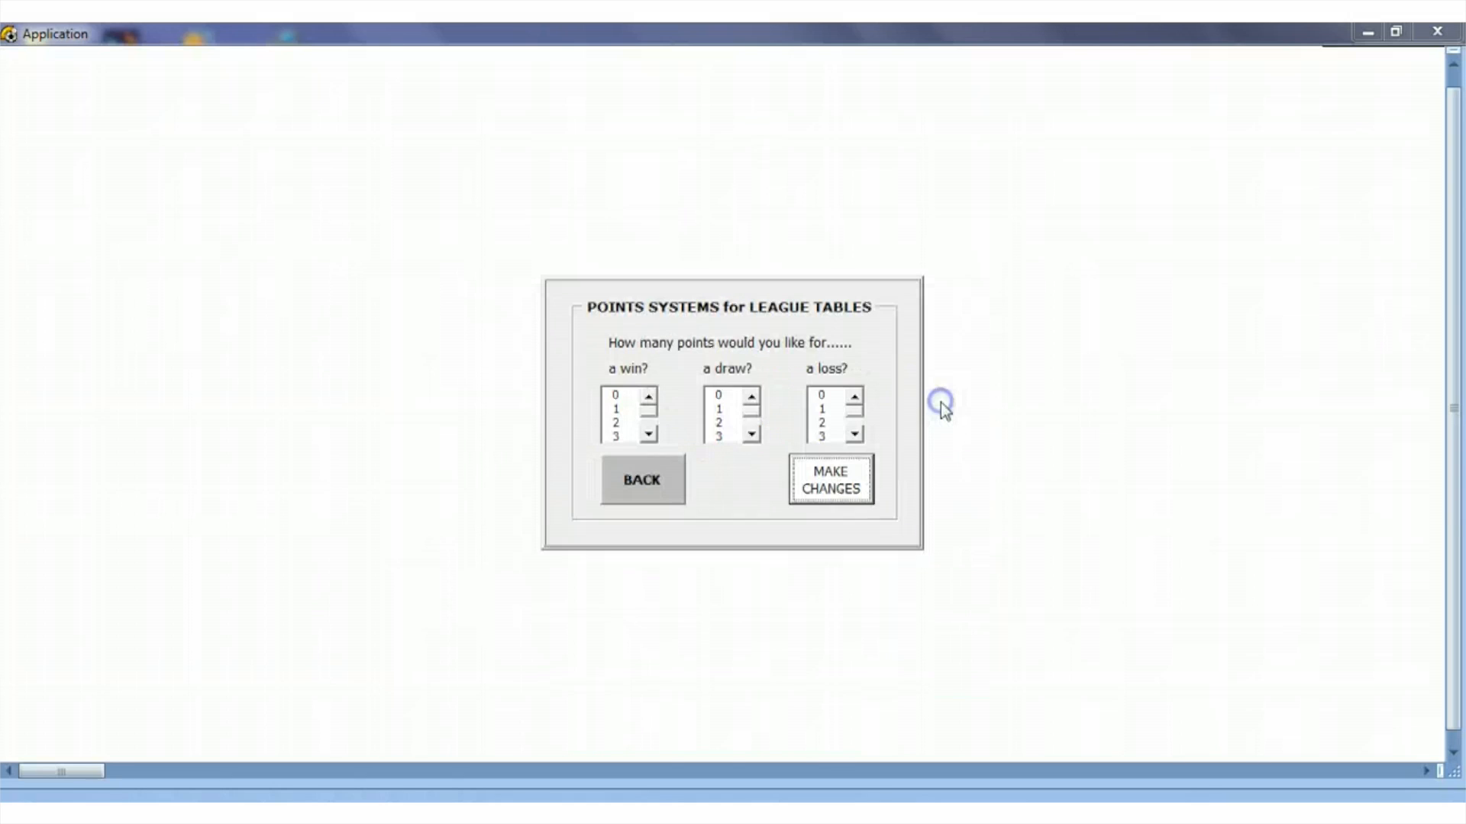
click(648, 435)
click(648, 434)
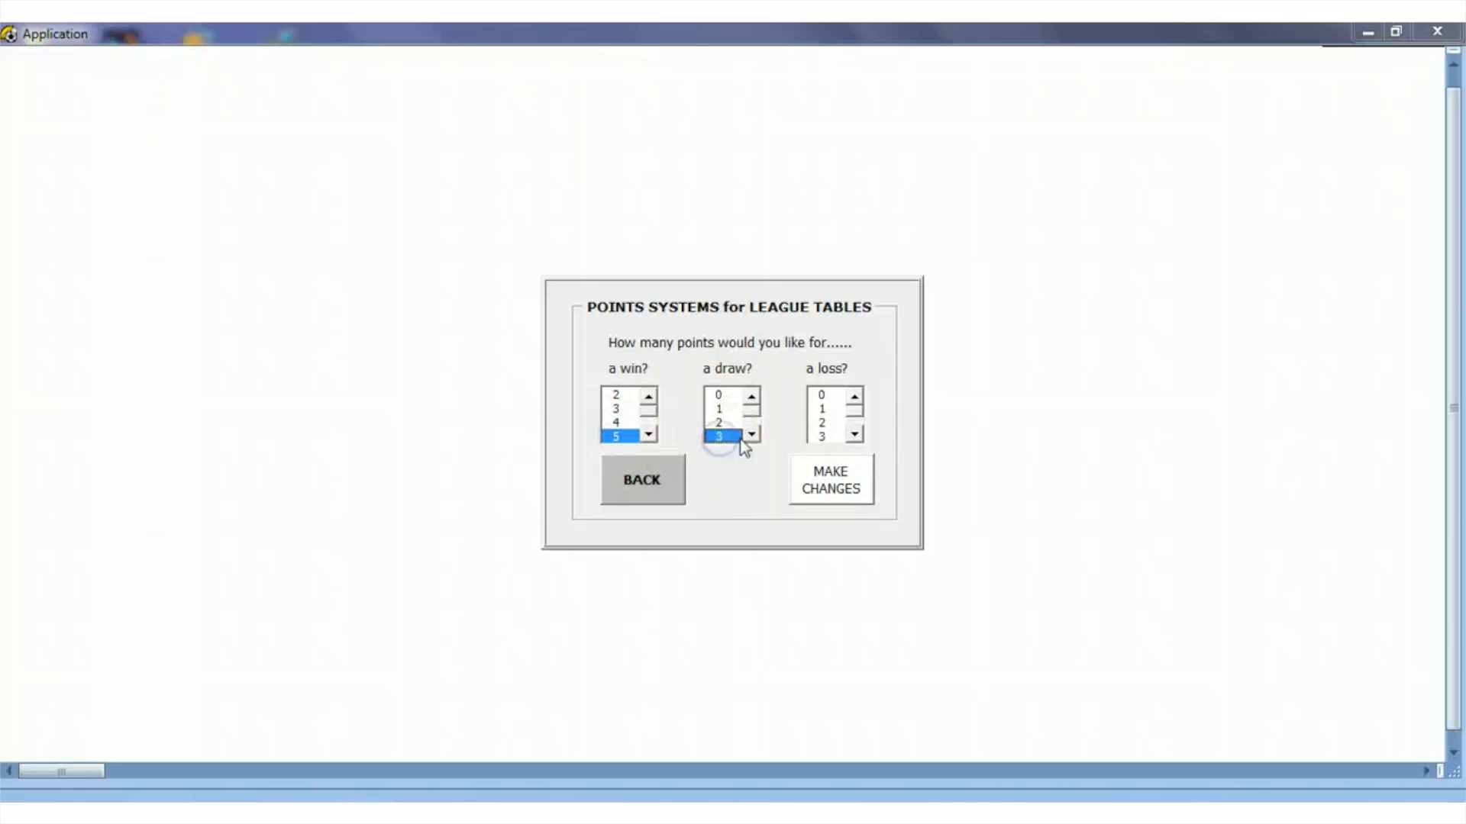
click(823, 409)
click(837, 489)
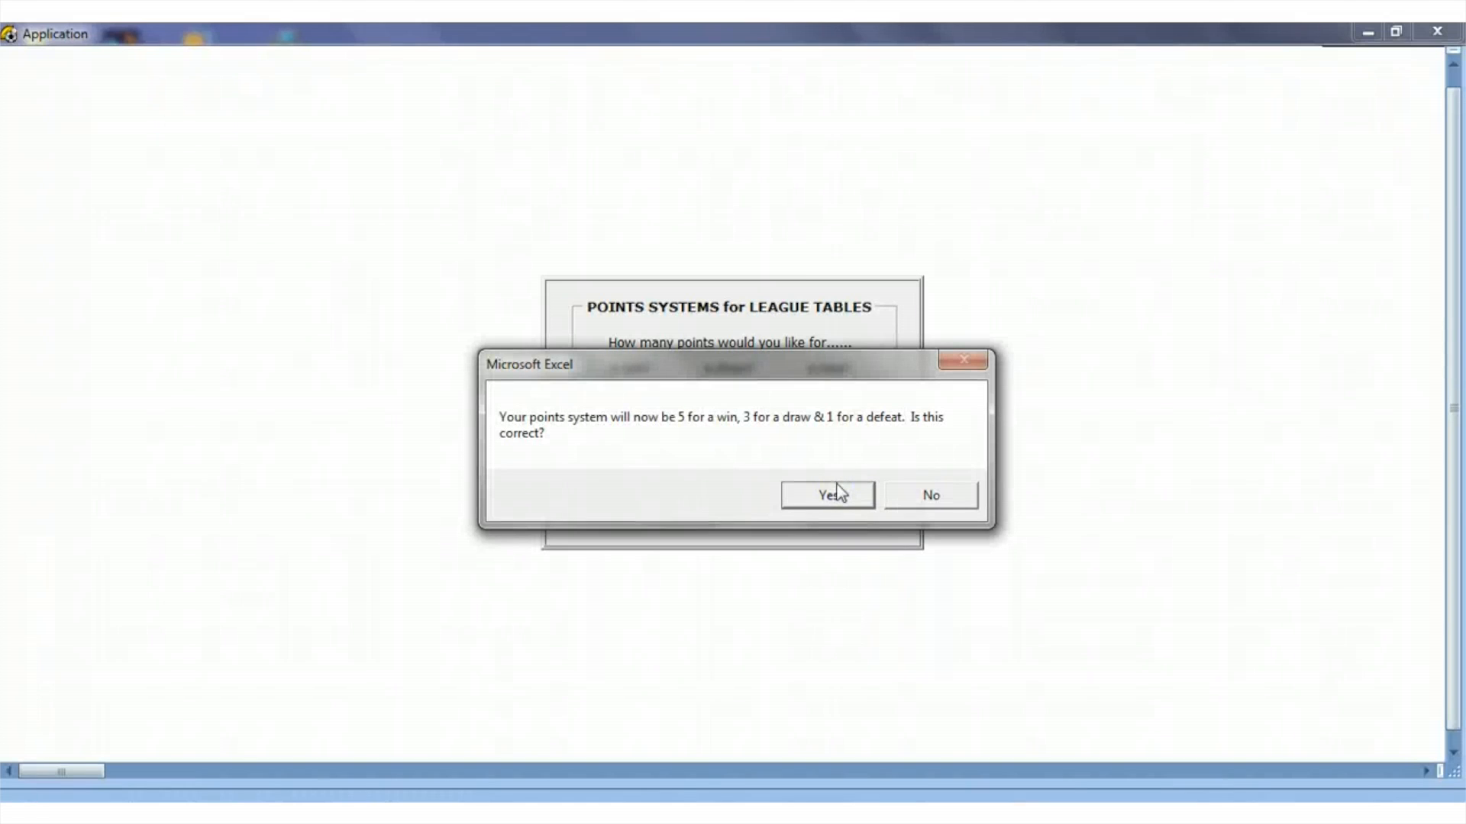
click(831, 498)
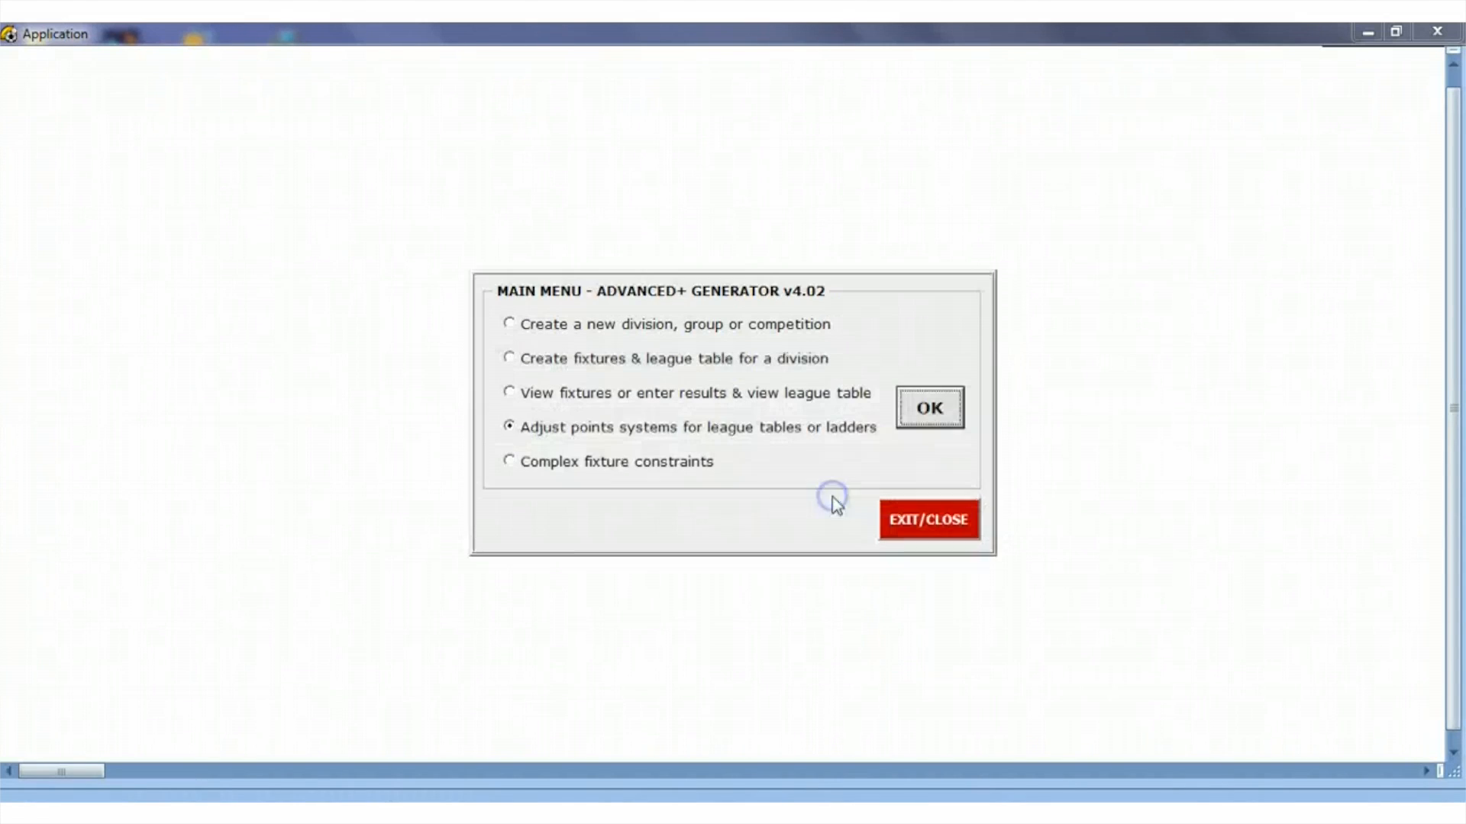
View the Premier division's fixtures and league table to check the points, and return to the main menu
click(509, 393)
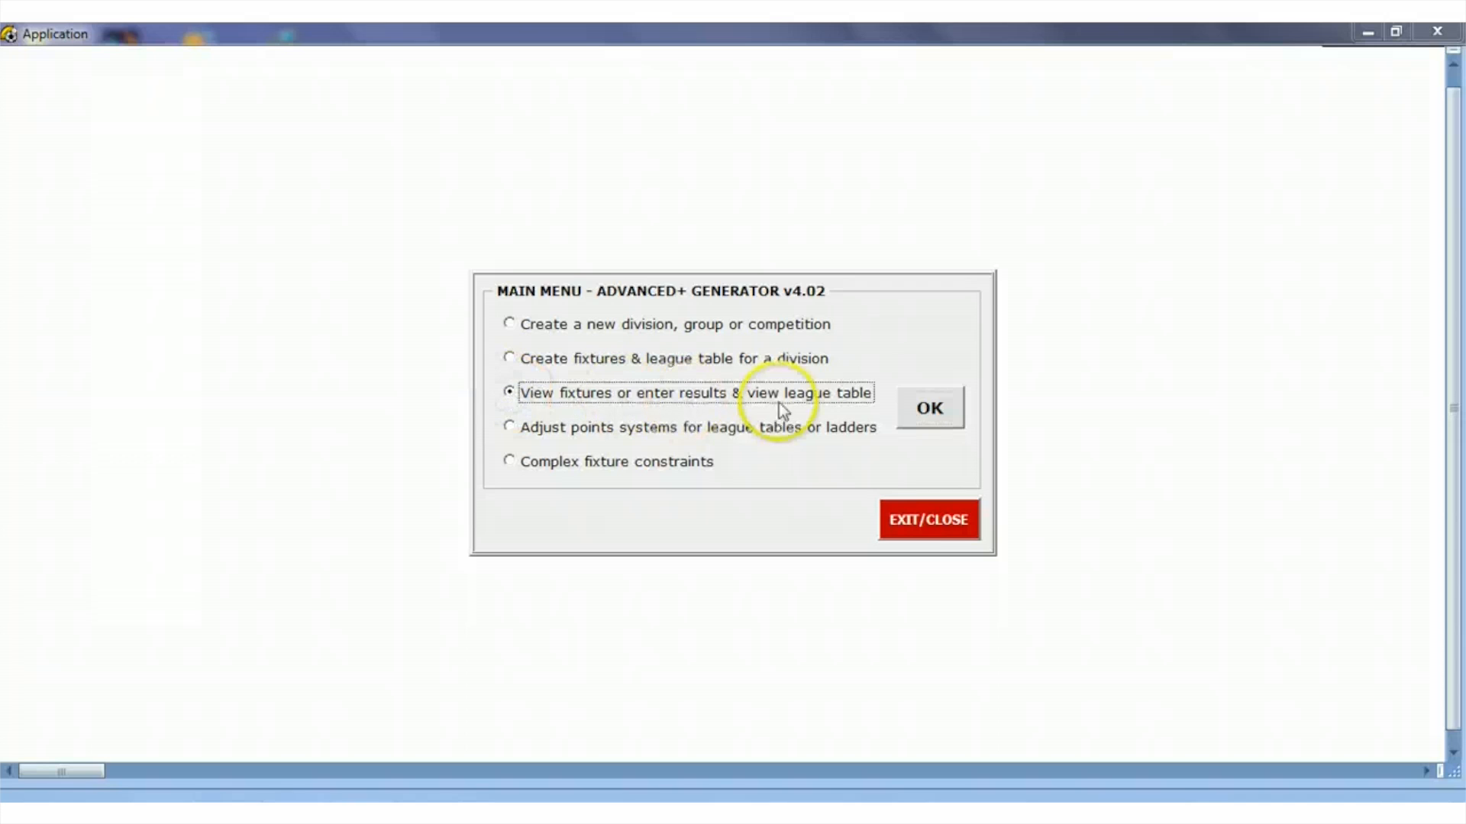
click(928, 412)
click(805, 322)
click(844, 543)
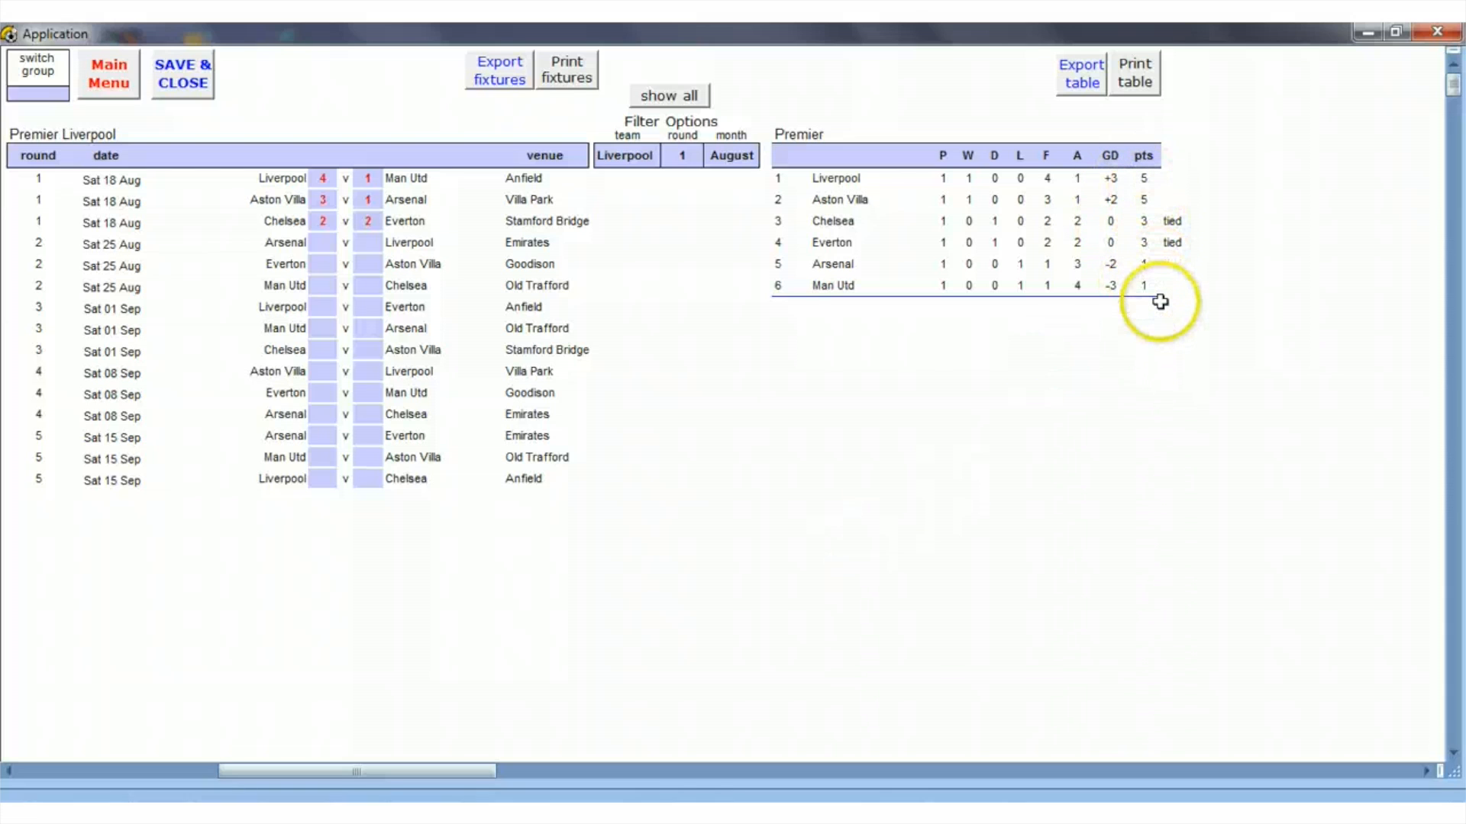
click(111, 69)
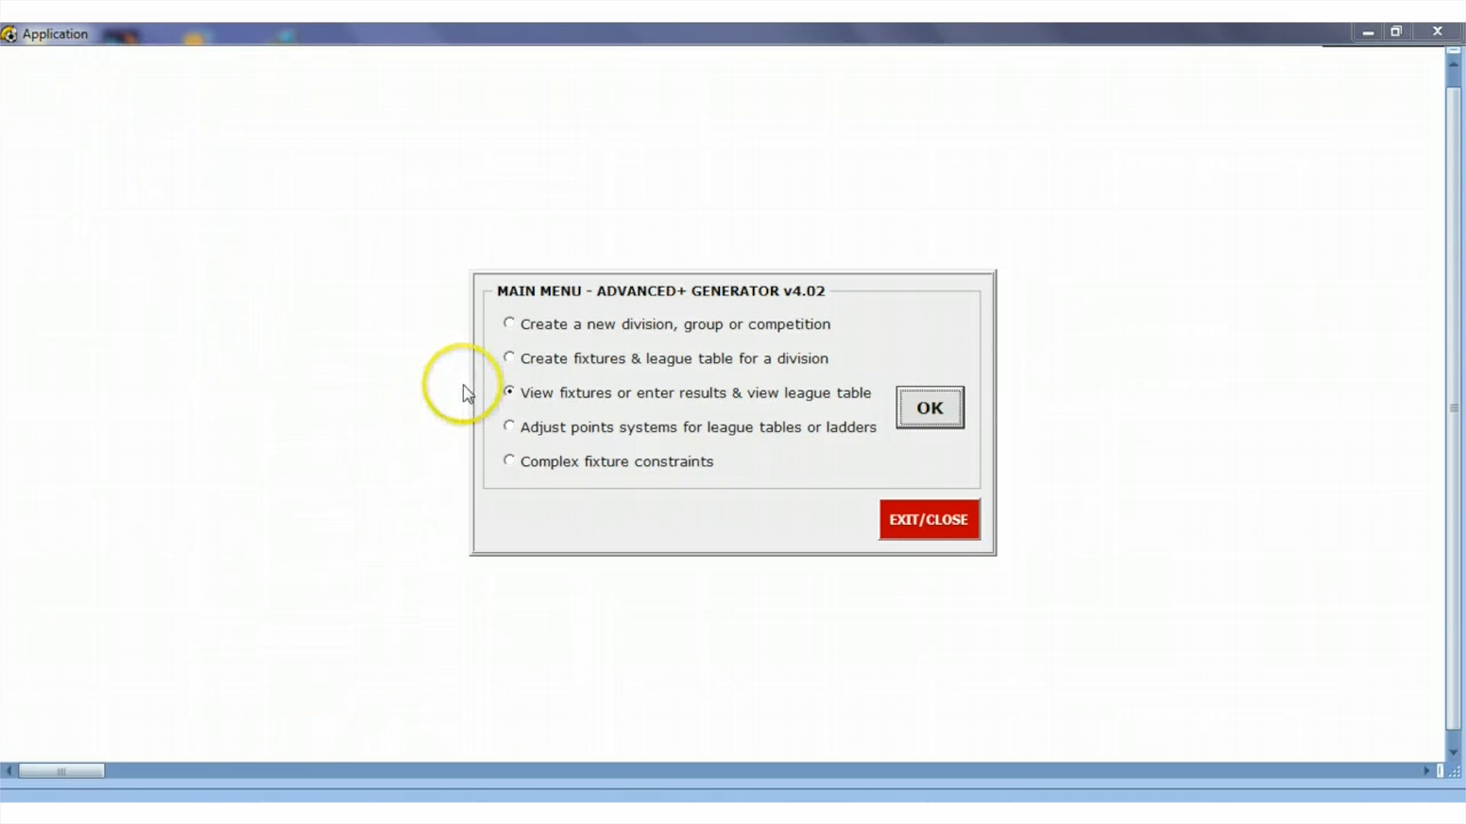
Open the details form for creating the Reserves division's fixtures and league table
click(509, 358)
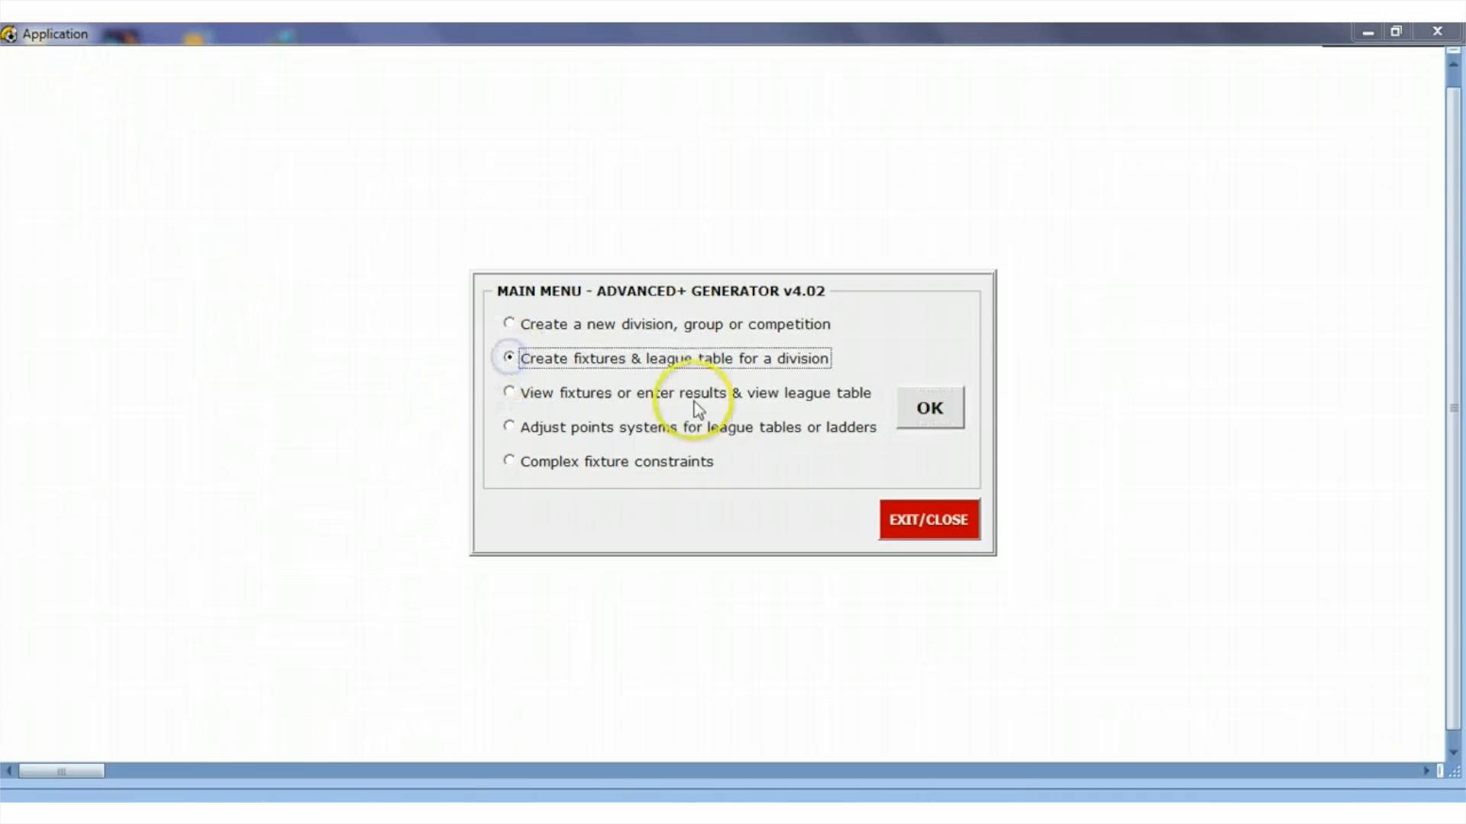
click(926, 412)
click(837, 377)
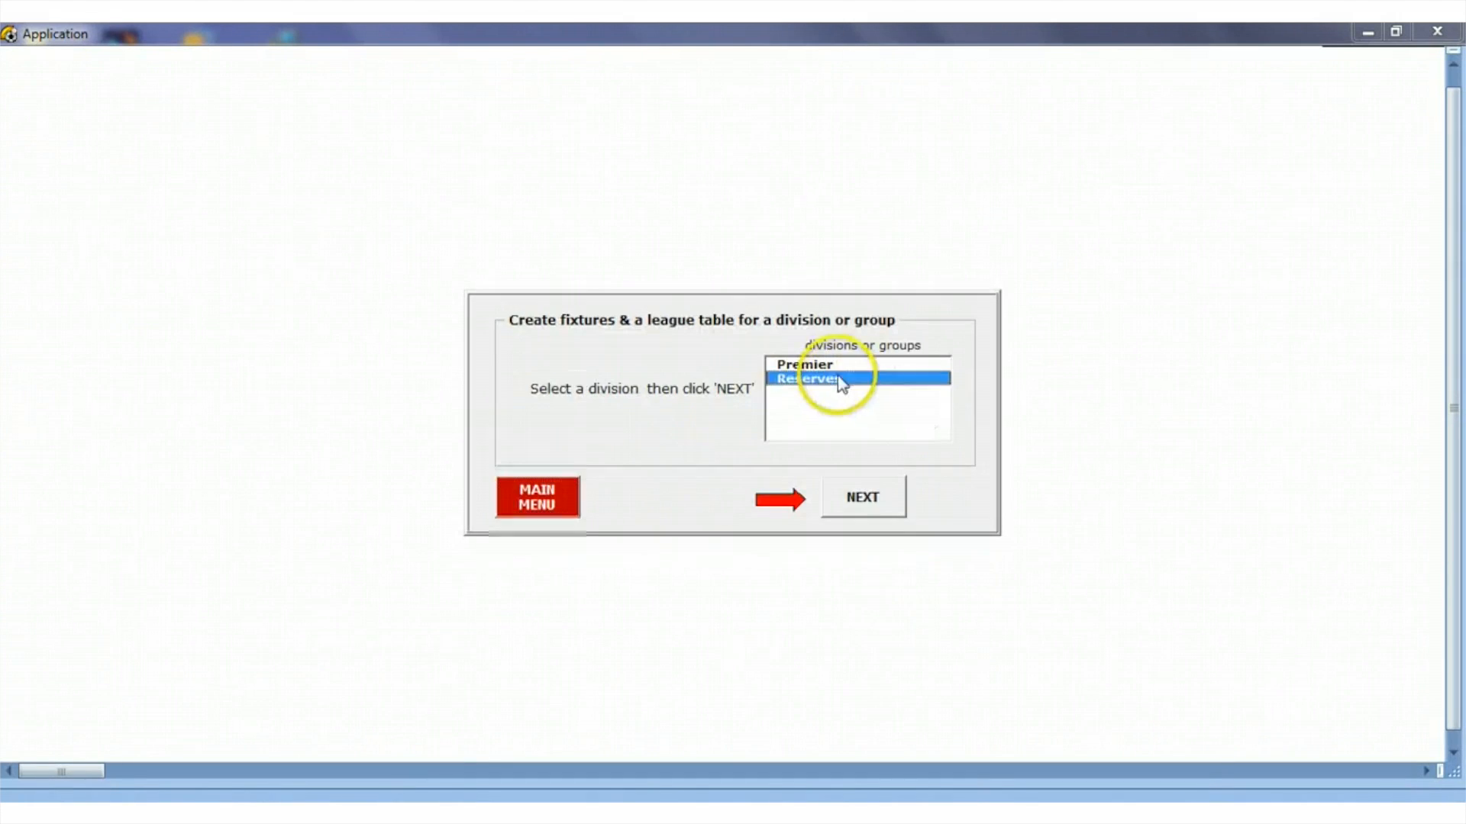
click(872, 504)
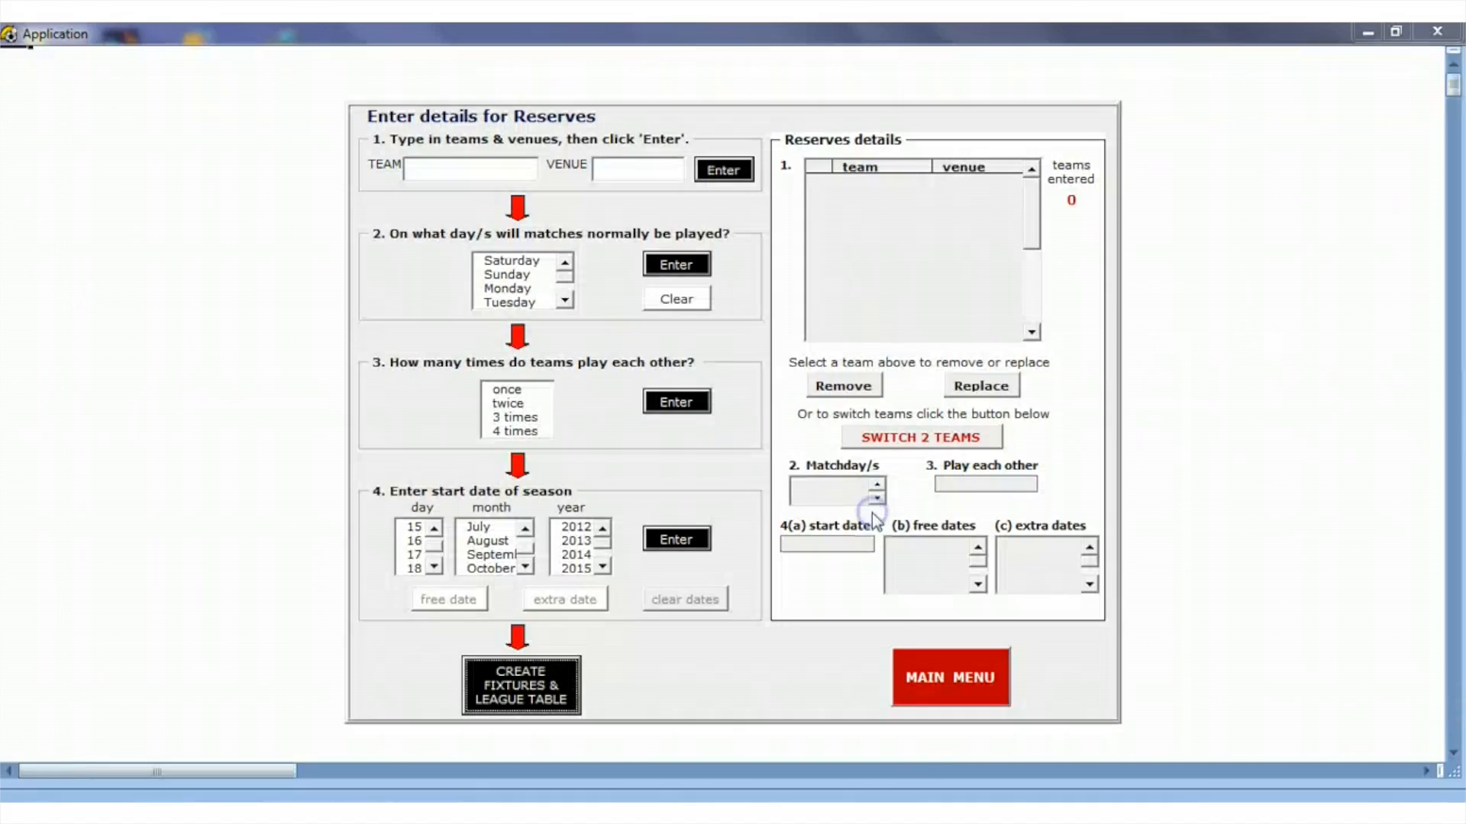
Add Liverpool at Anfield, Everton at Goodison, Man Utd at Old Trafford and Aston Villa at Villa Park to the Reserves division
click(442, 176)
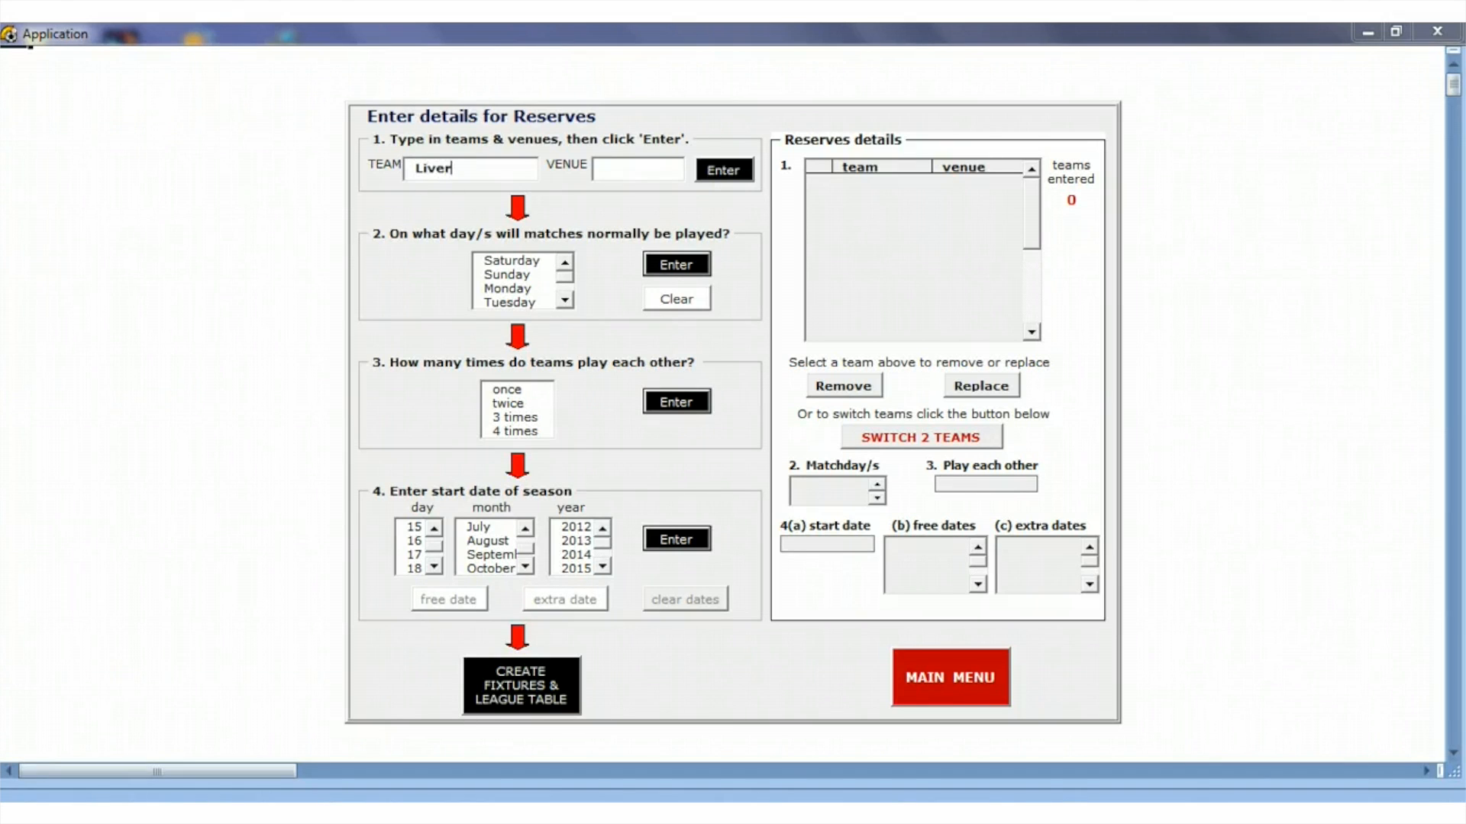
click(628, 165)
click(723, 170)
click(520, 170)
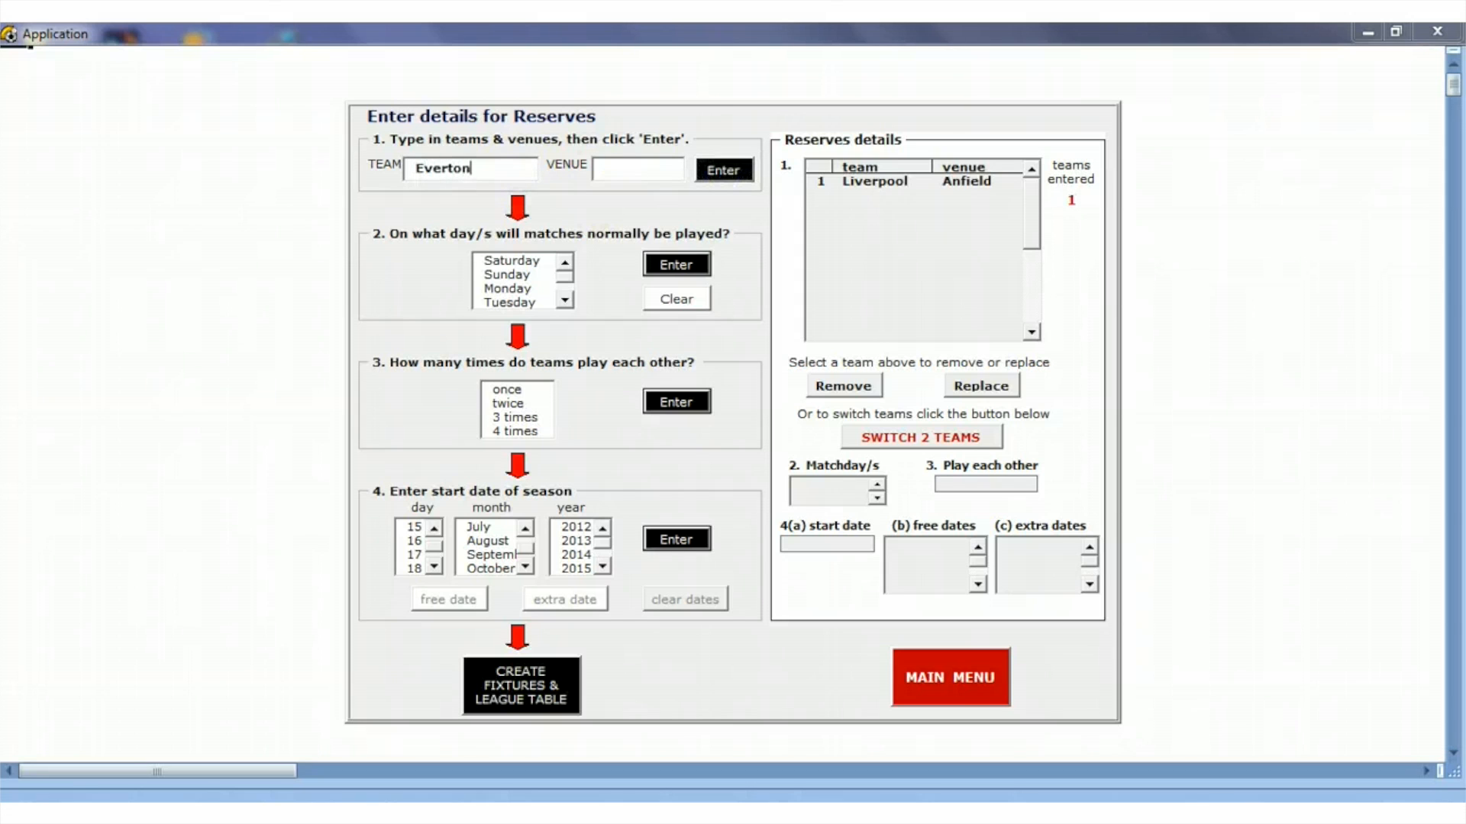
click(679, 172)
click(722, 169)
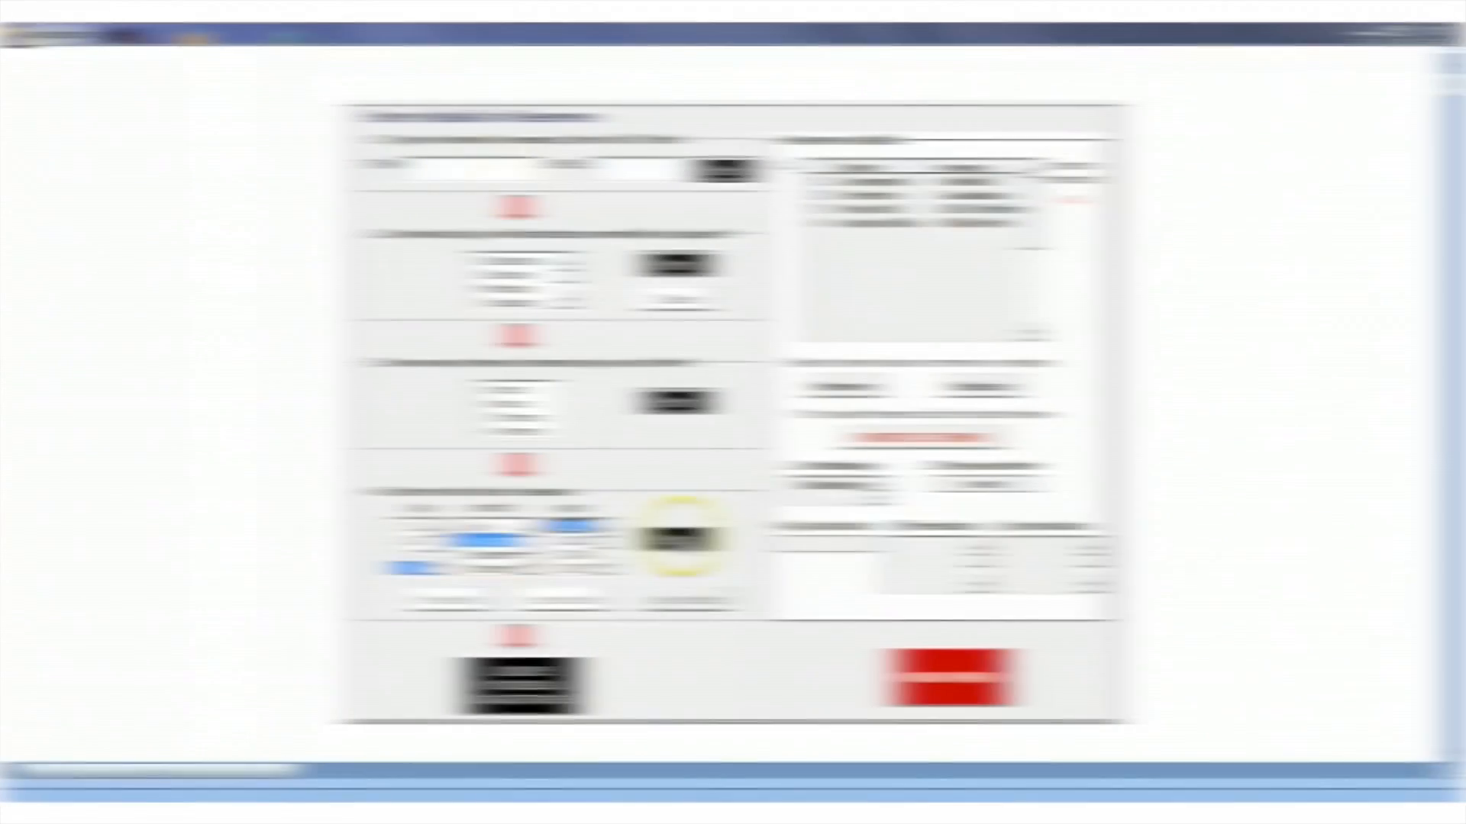
Set Saturday matches, teams meeting once and a season start of 18/08/2012, and create the Reserves fixtures and league table
click(682, 537)
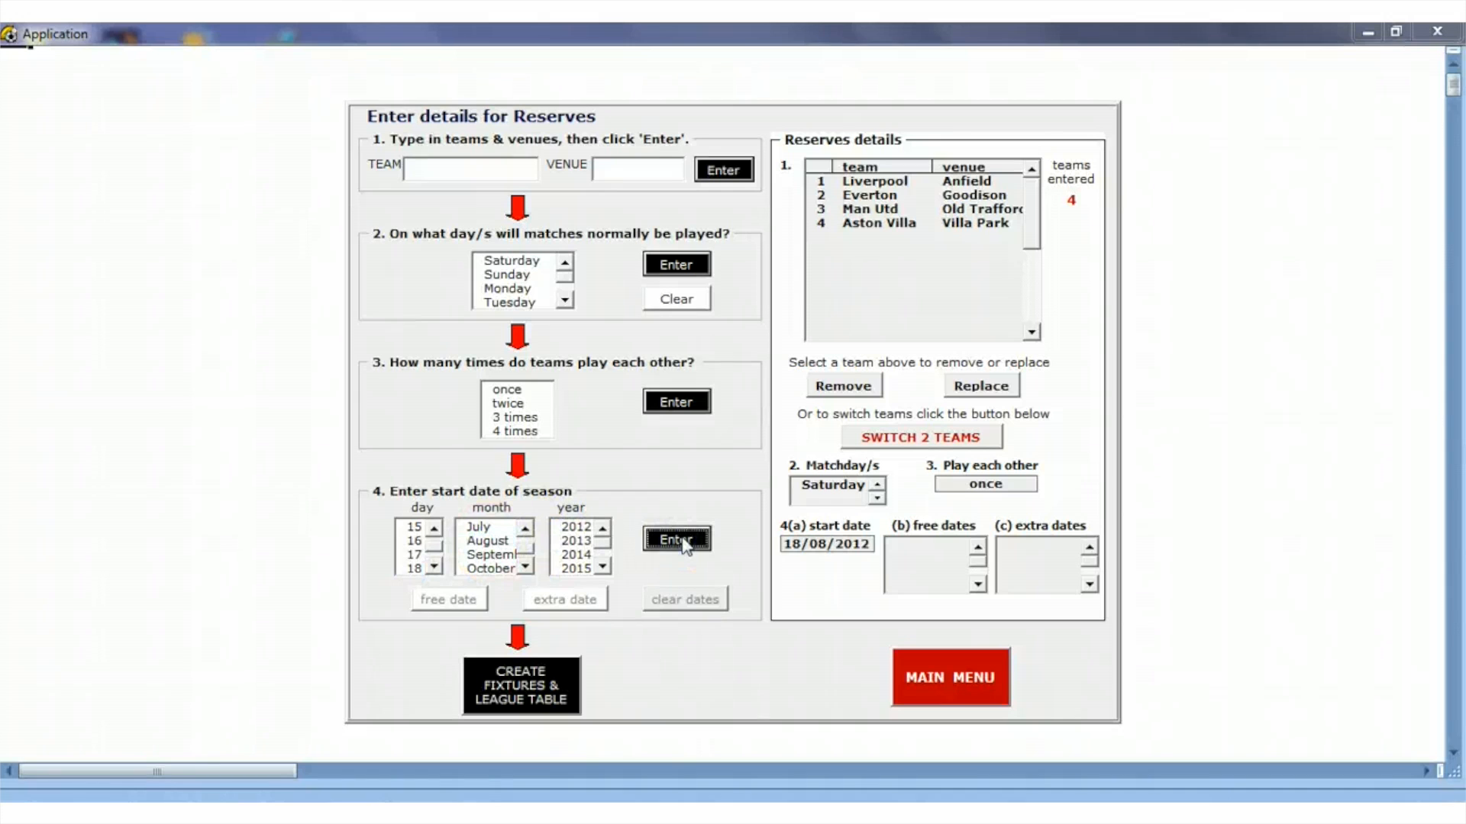
click(545, 694)
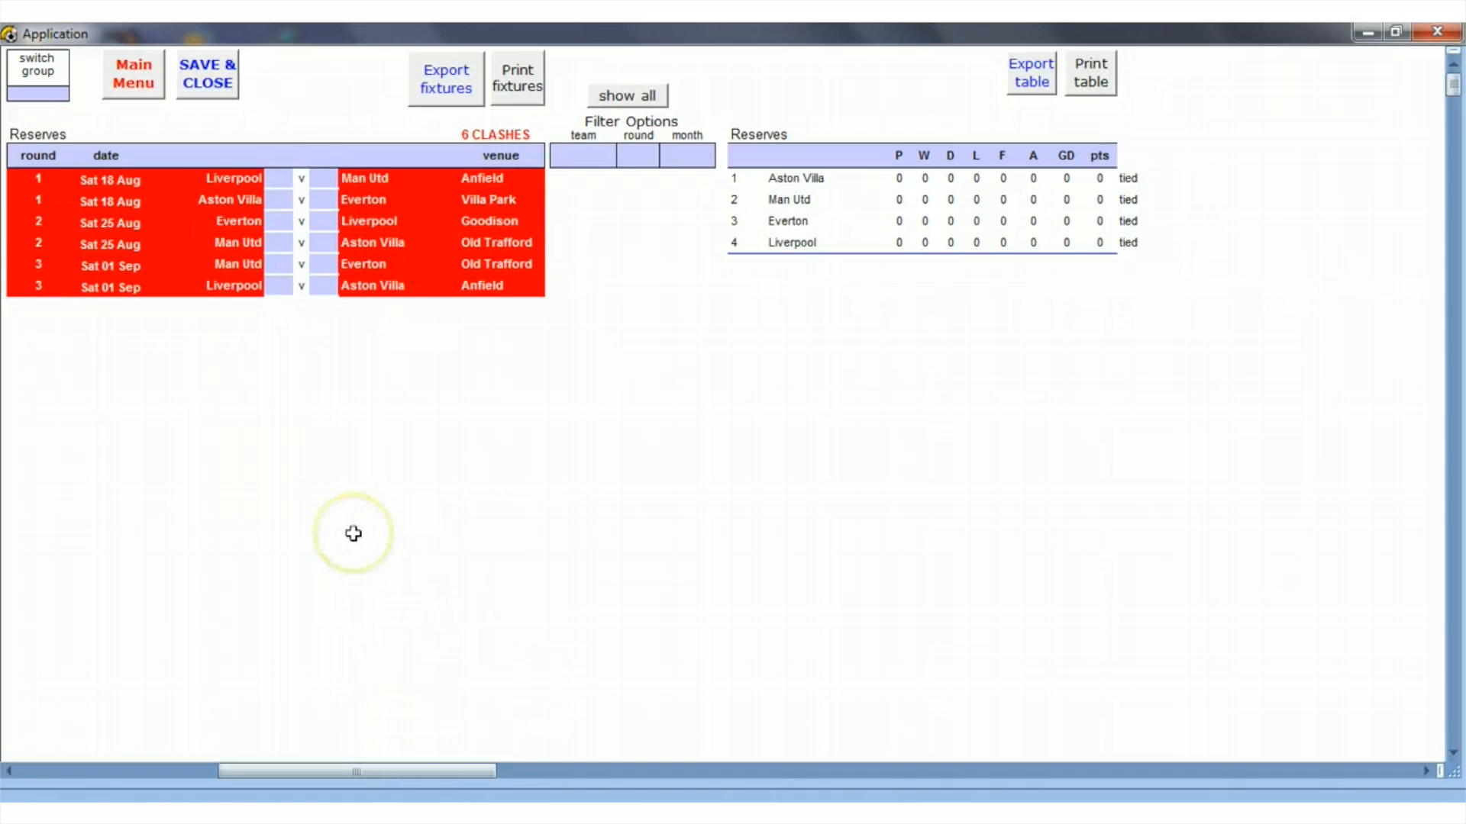
Open the complex fixture constraint for shared venues across or within different divisions
click(131, 79)
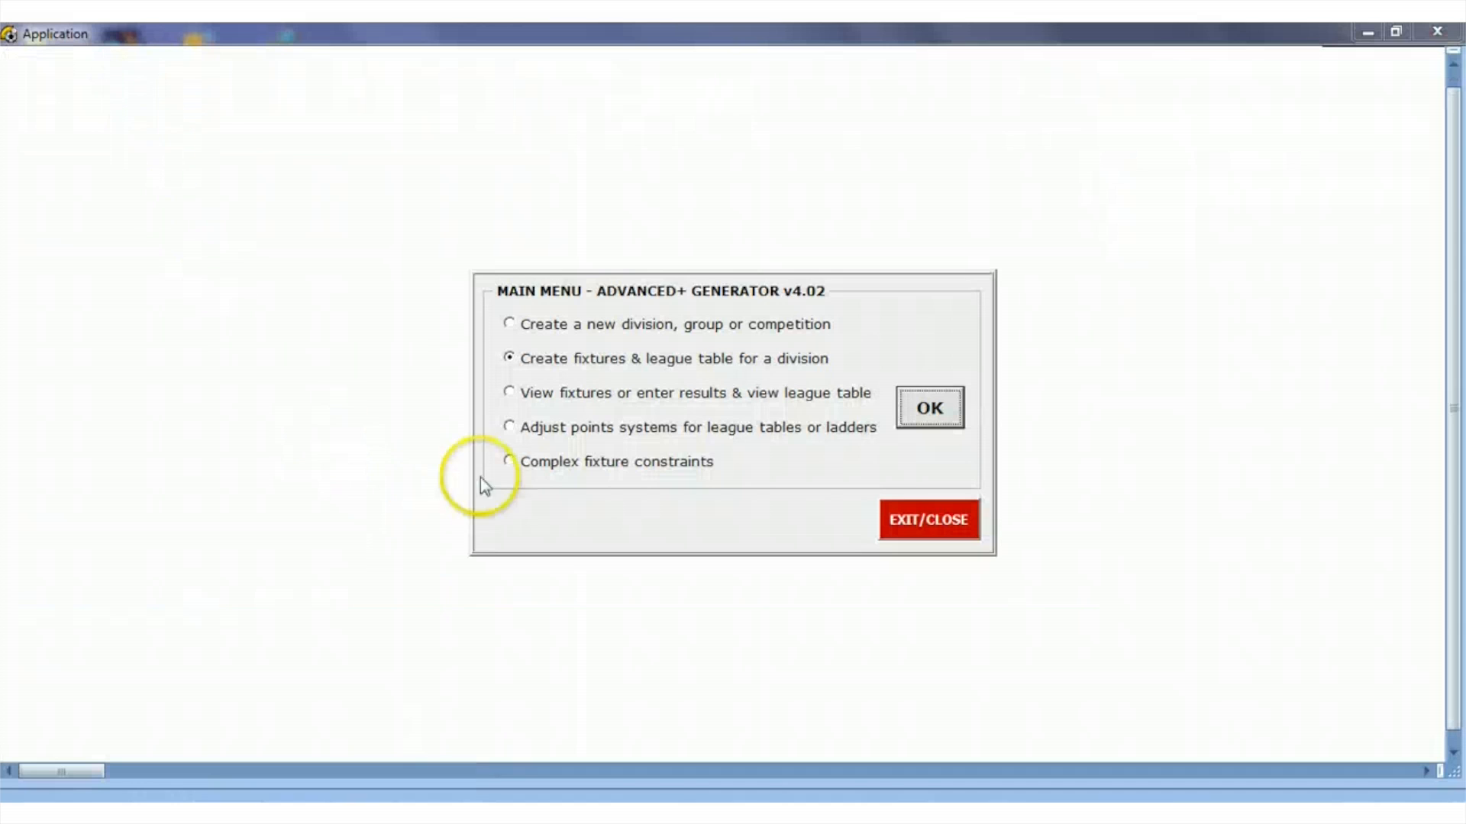
click(518, 463)
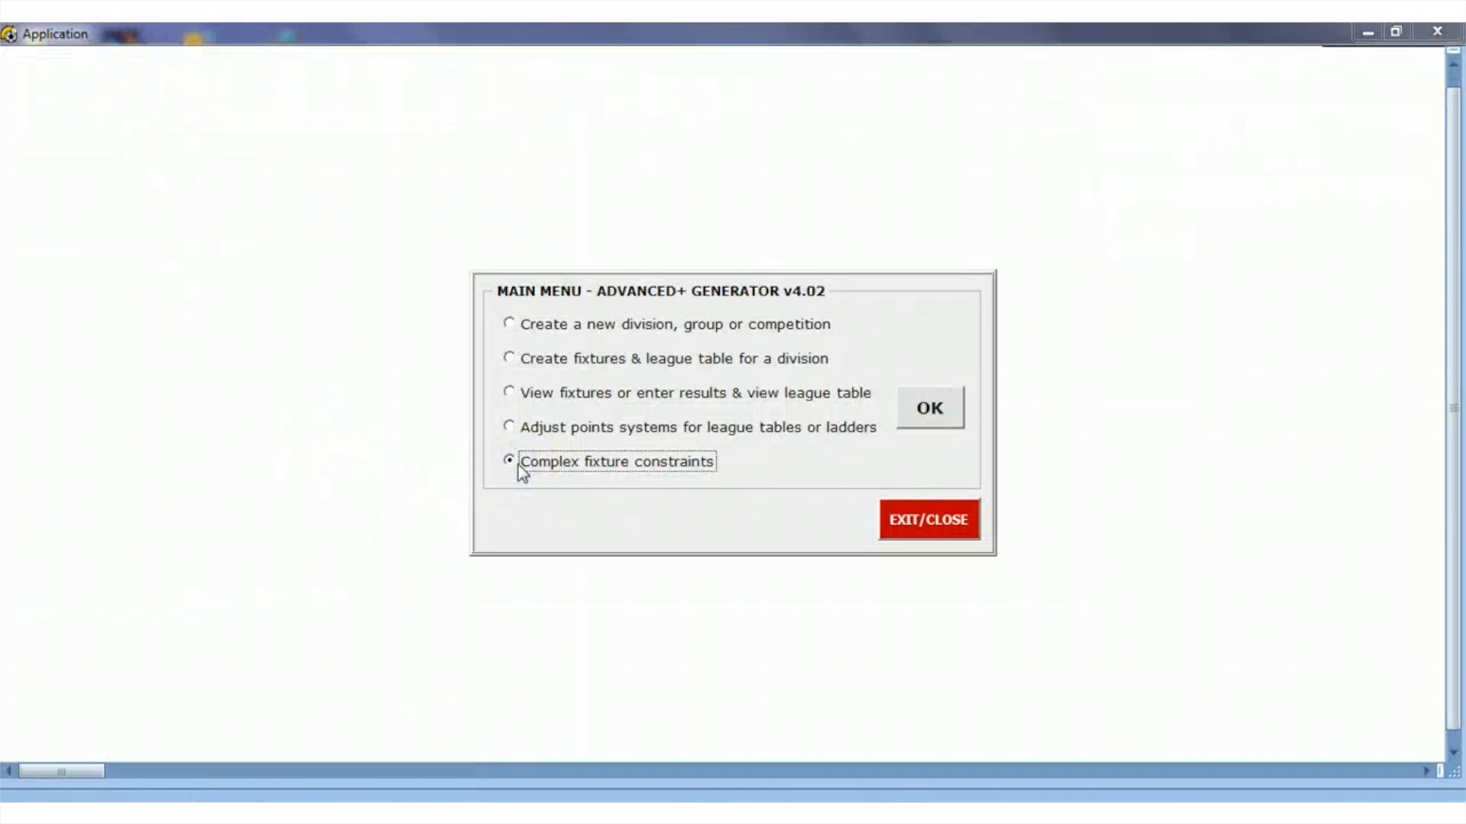
click(929, 407)
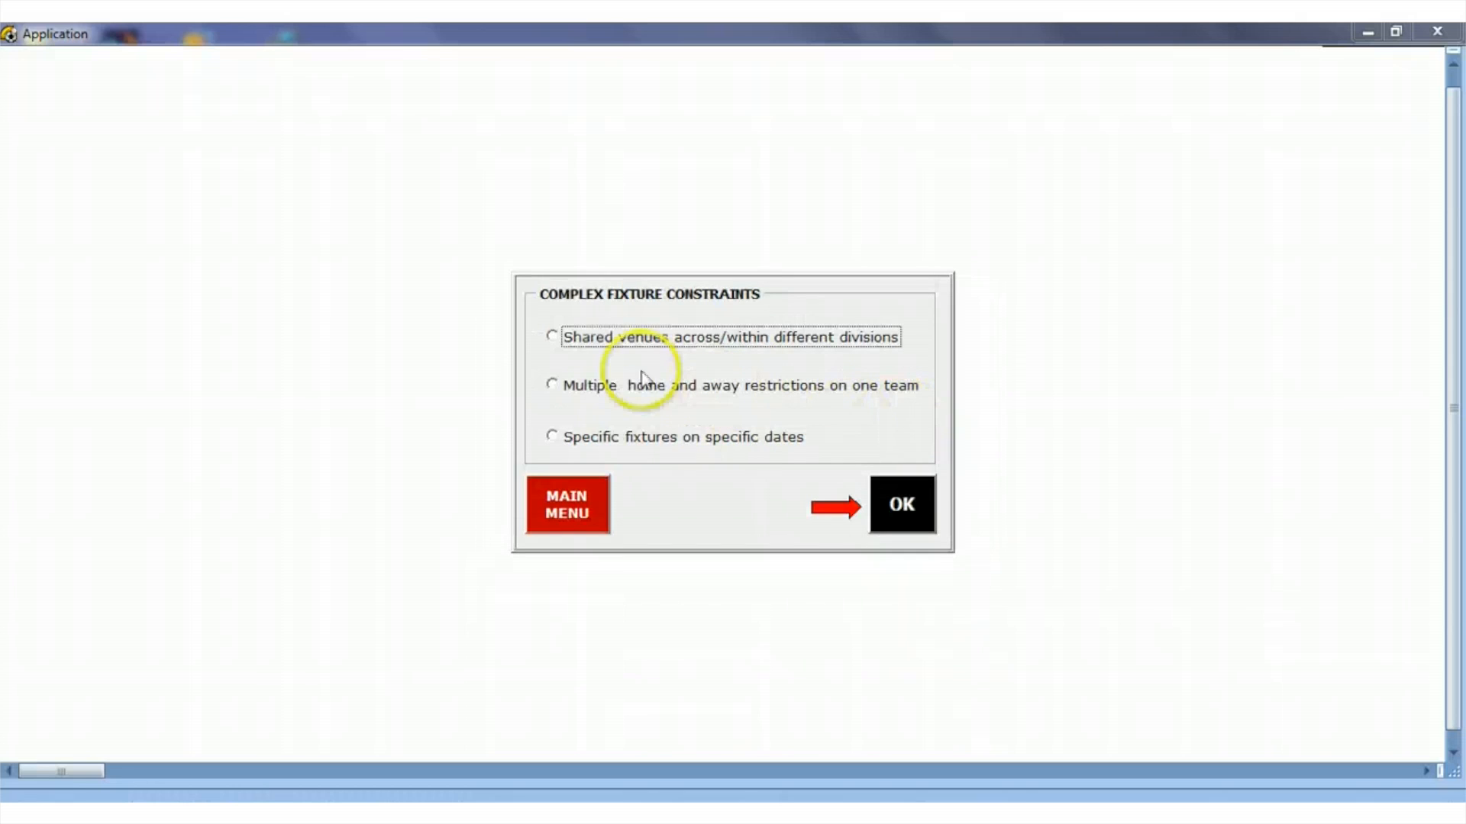
click(898, 507)
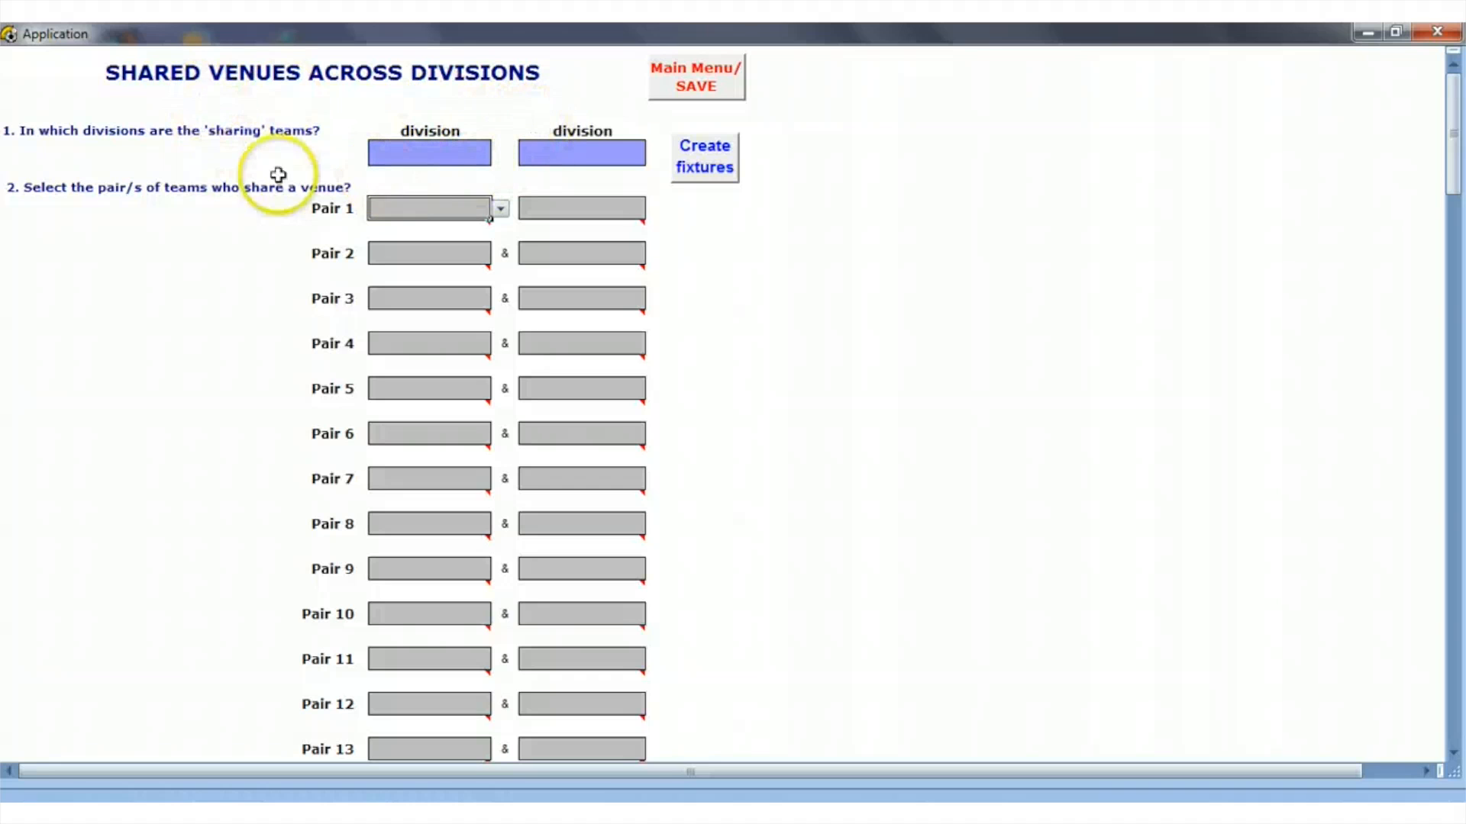
Choose Premier and Reserves as the two divisions containing the venue-sharing teams
click(467, 153)
click(500, 156)
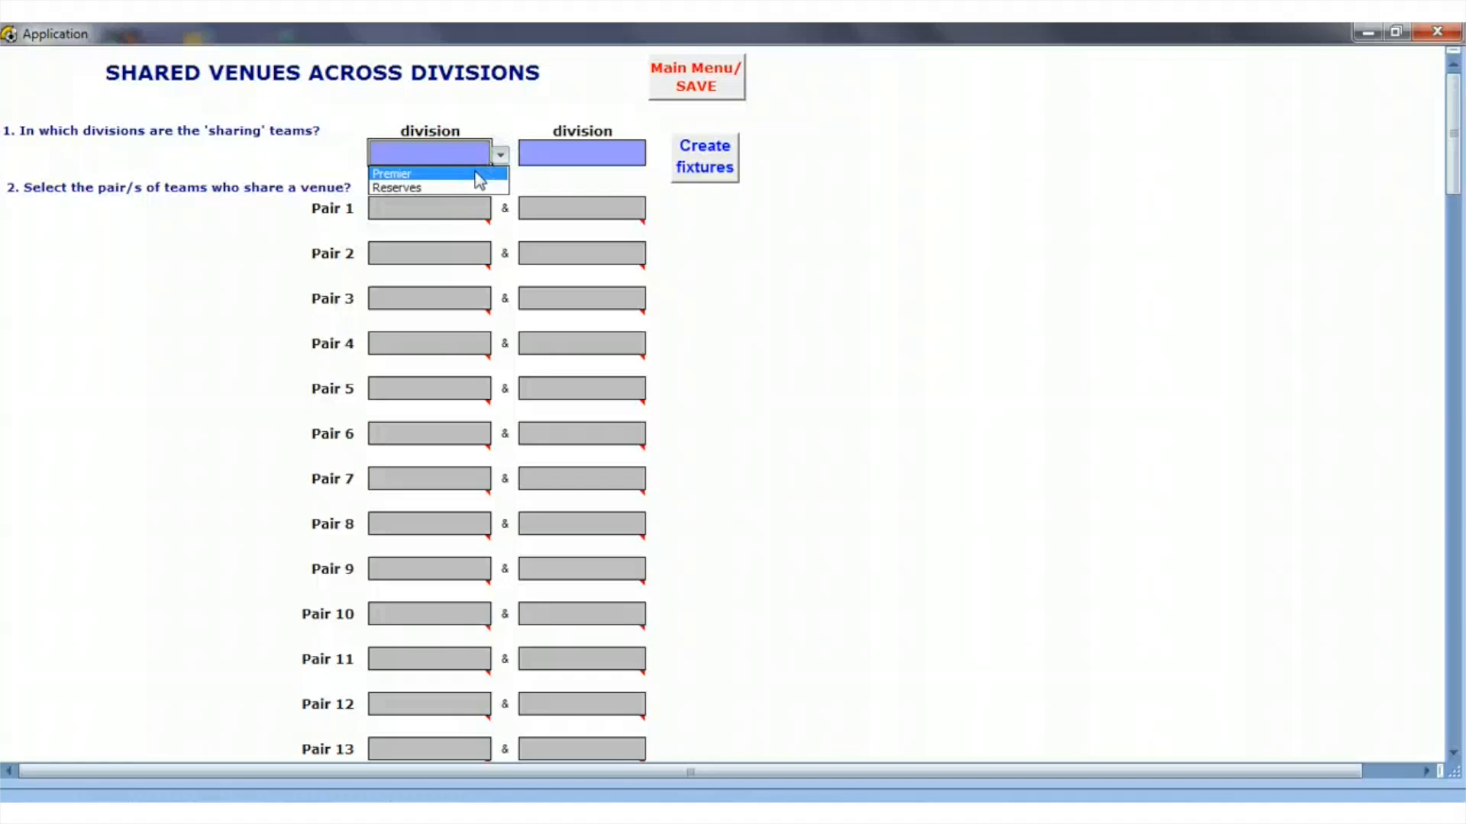
click(493, 169)
click(583, 153)
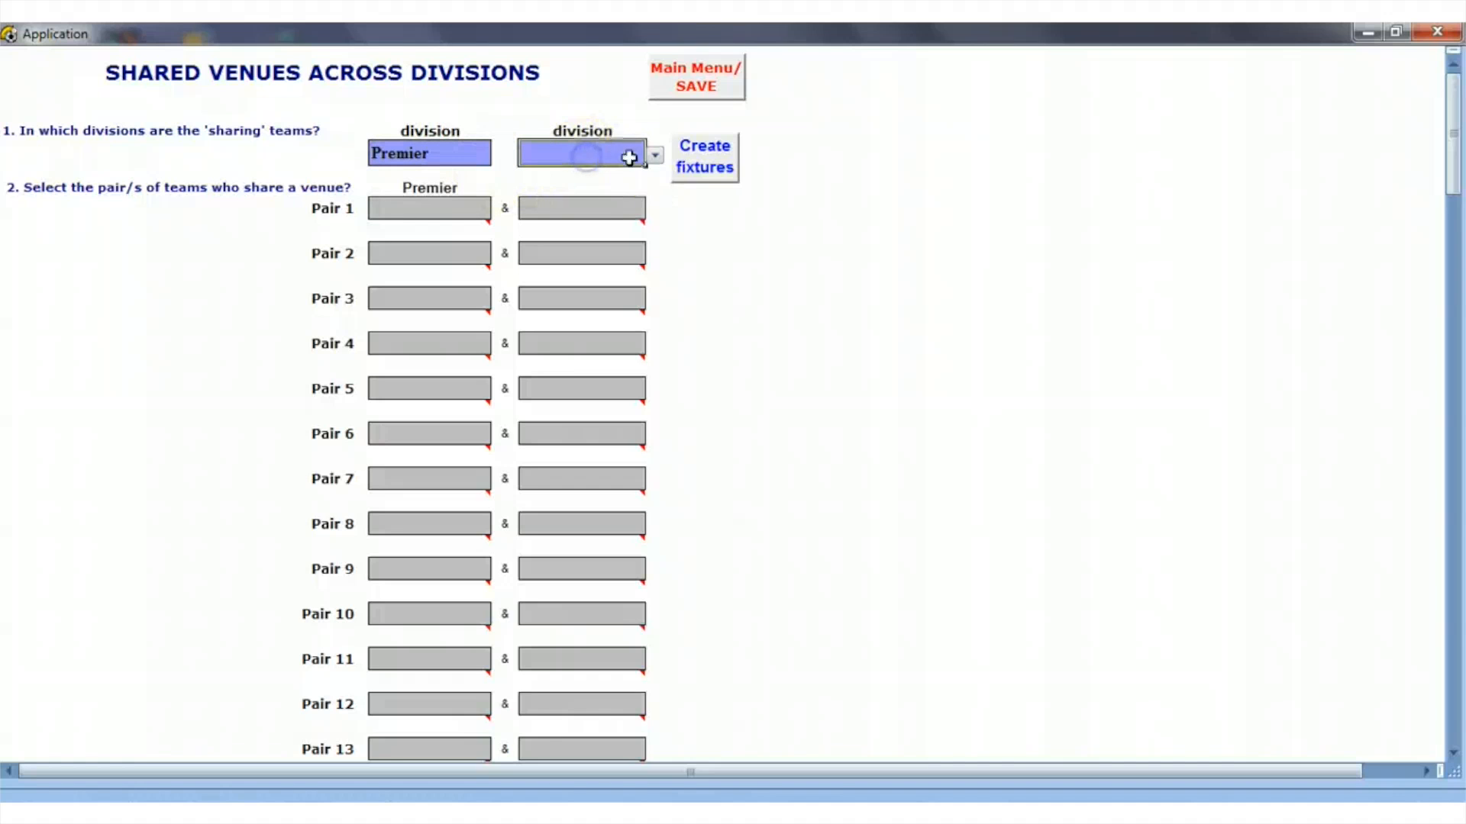
click(654, 155)
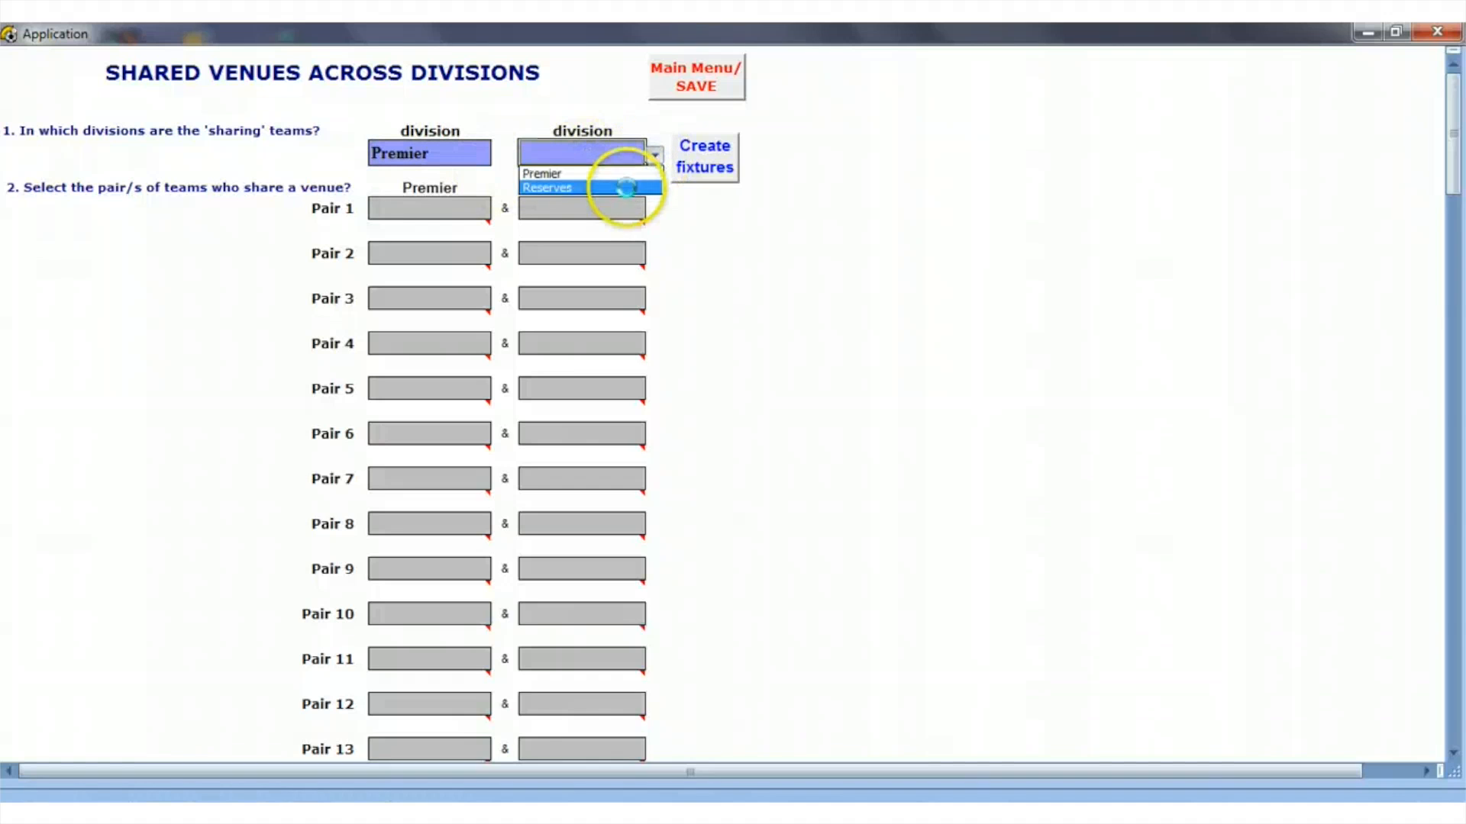
click(624, 187)
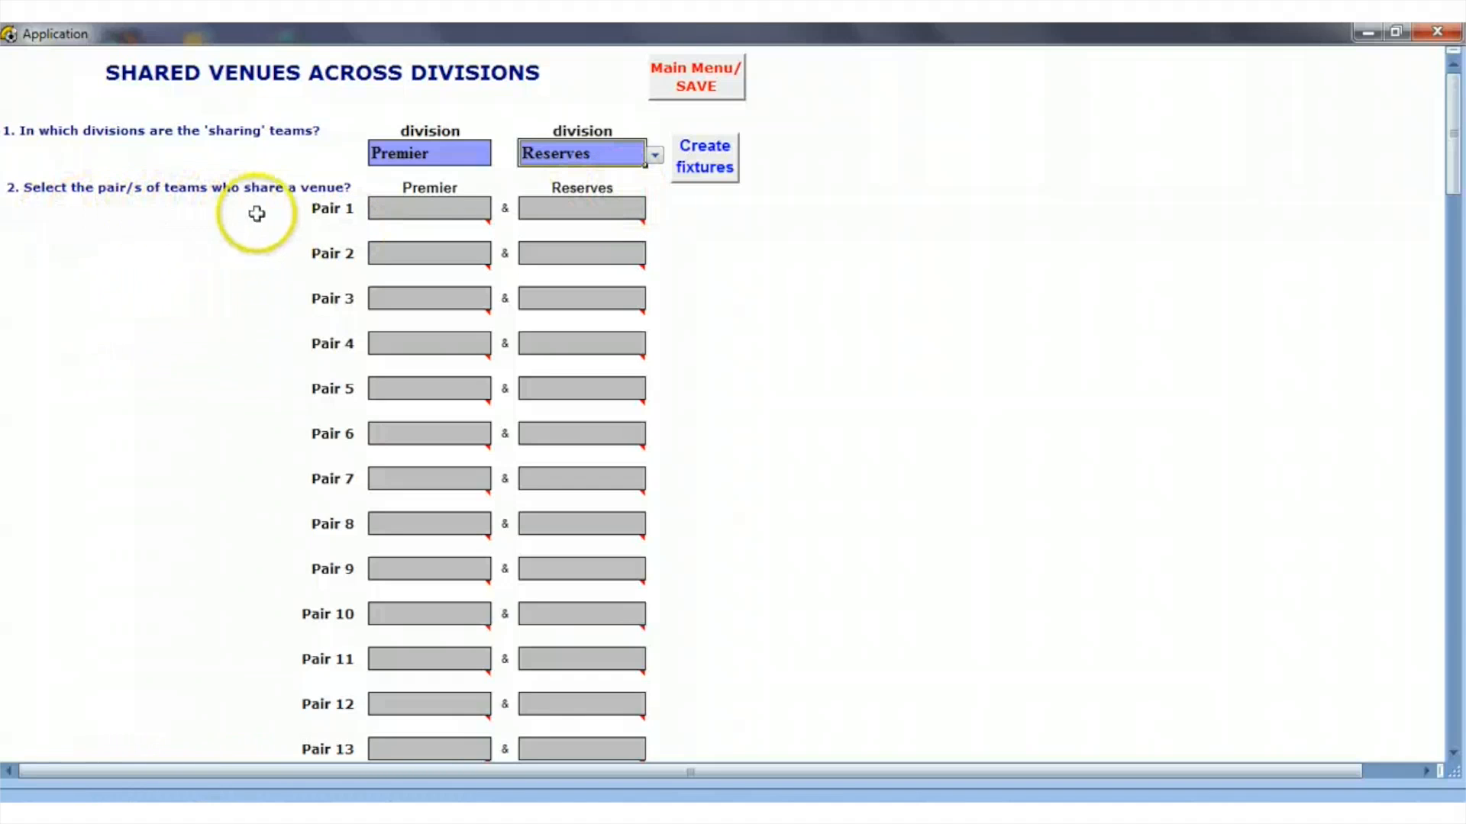
Set Pair 1 of the venue-sharing teams to Liverpool in Premier and Liverpool in Reserves
click(391, 217)
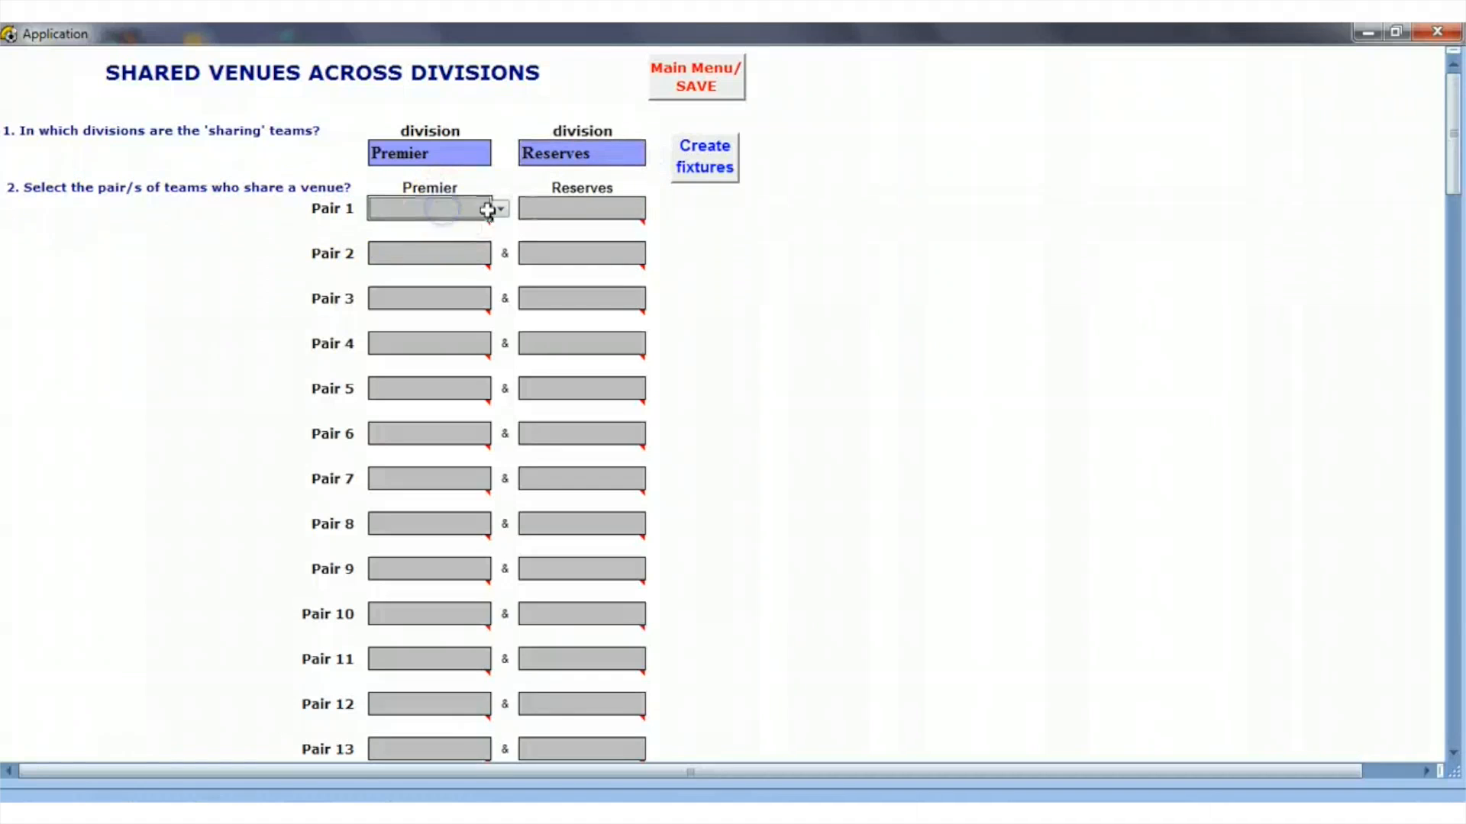
click(500, 208)
click(487, 229)
click(594, 209)
click(655, 212)
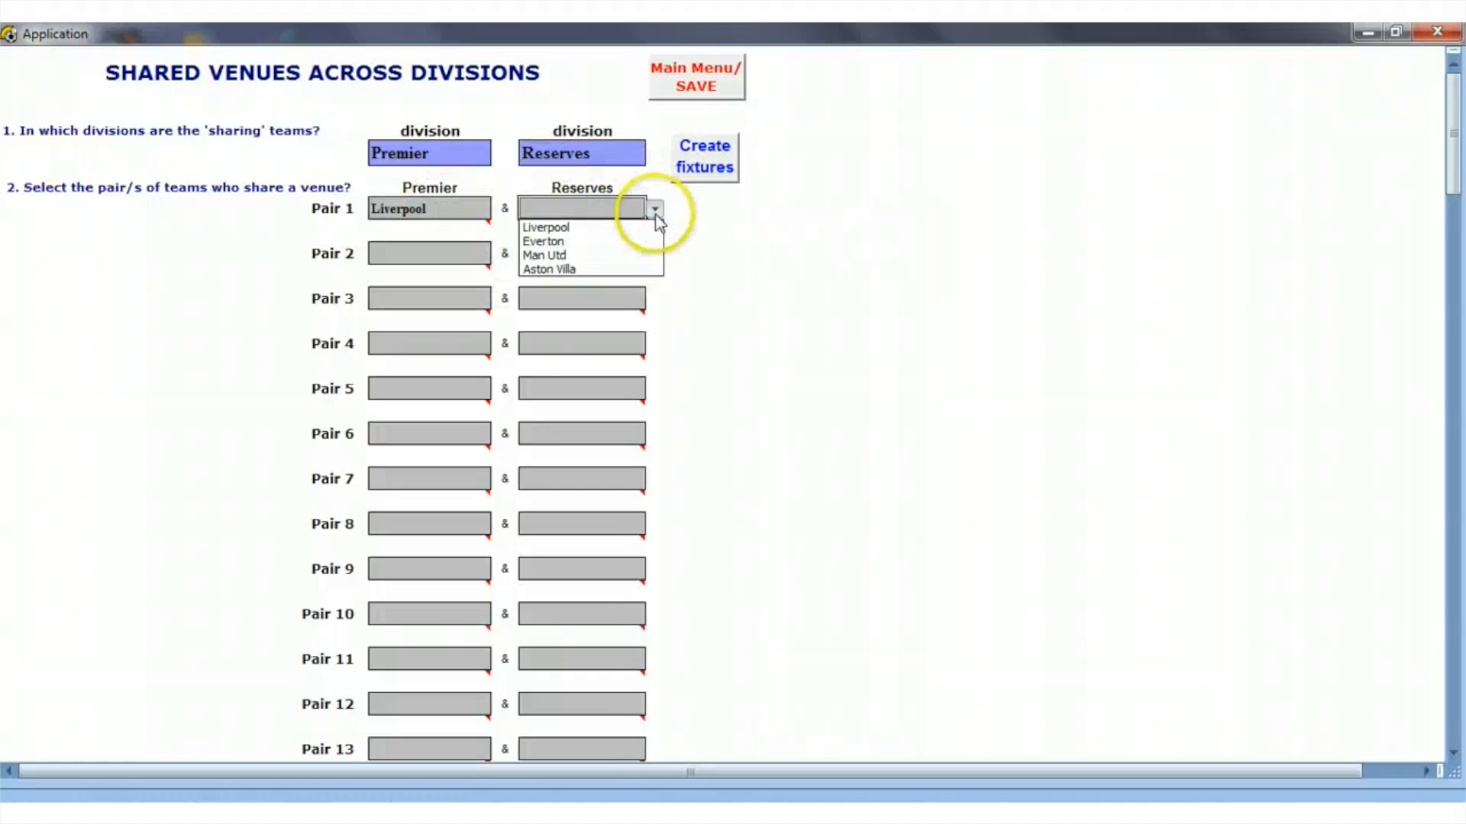
click(638, 225)
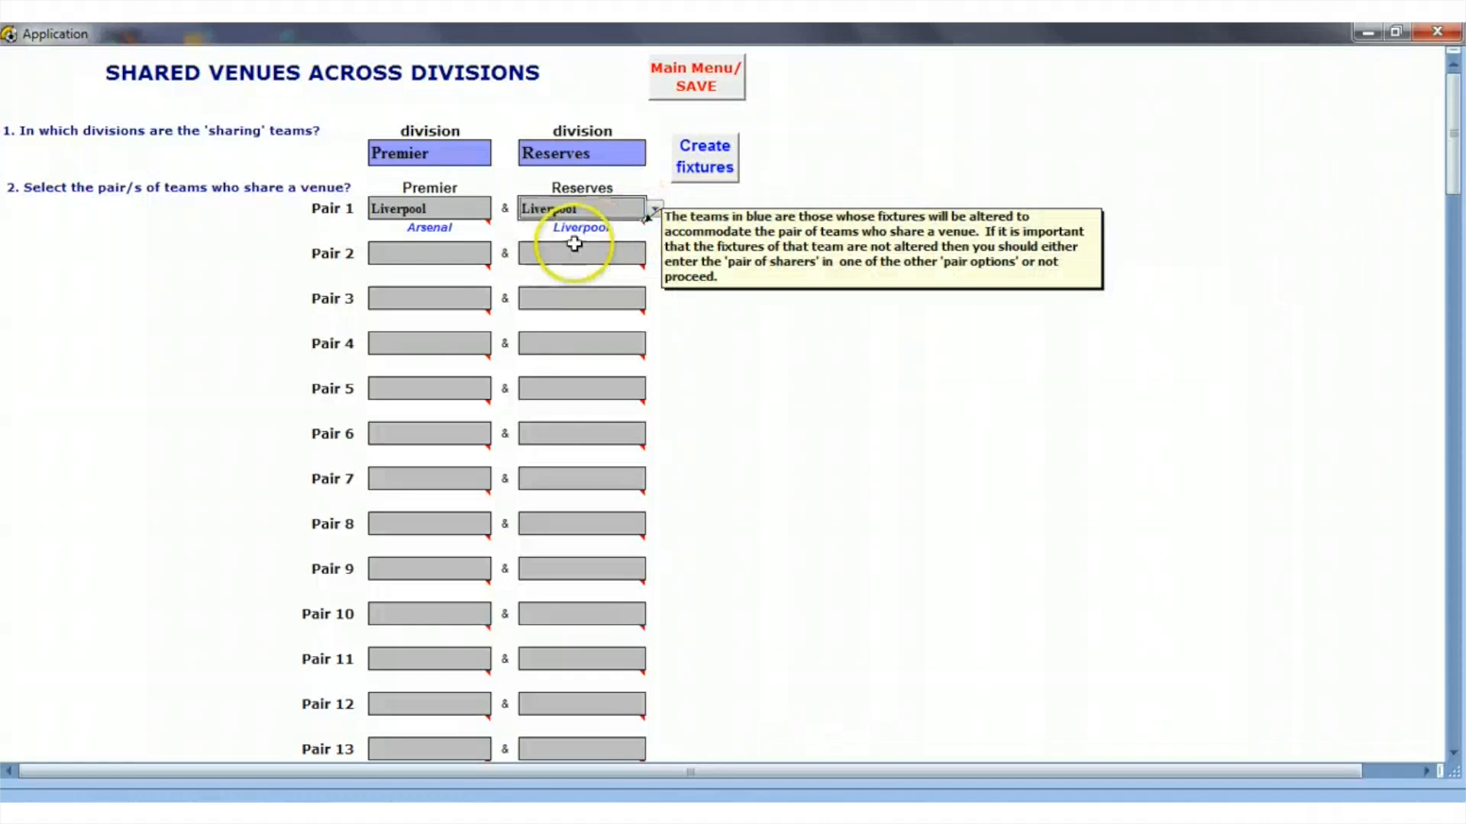
Set Pair 2 of the venue-sharing teams to Everton in Premier and Everton in Reserves
click(449, 252)
click(501, 255)
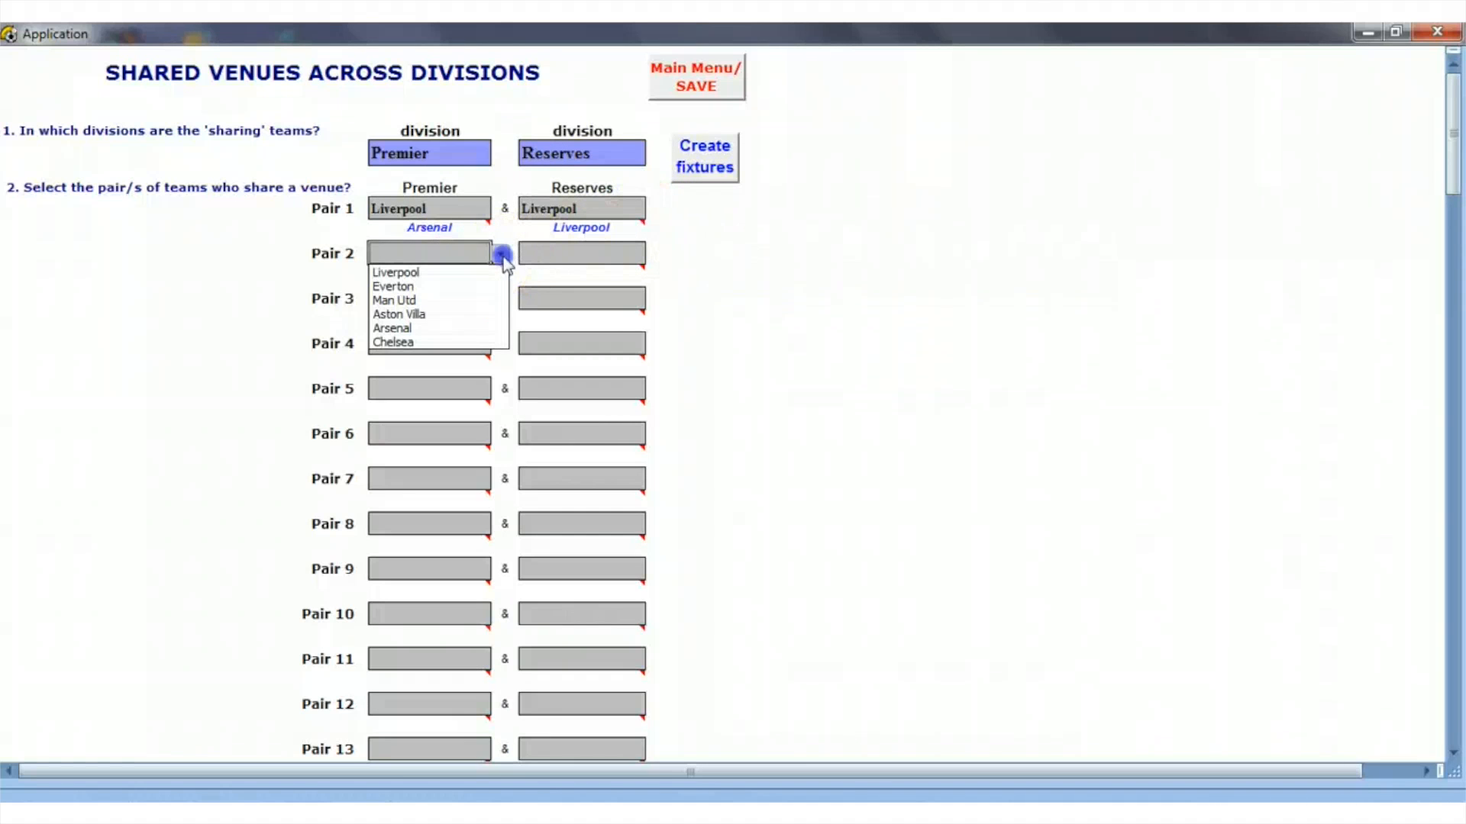
click(465, 287)
click(558, 255)
click(654, 255)
click(603, 286)
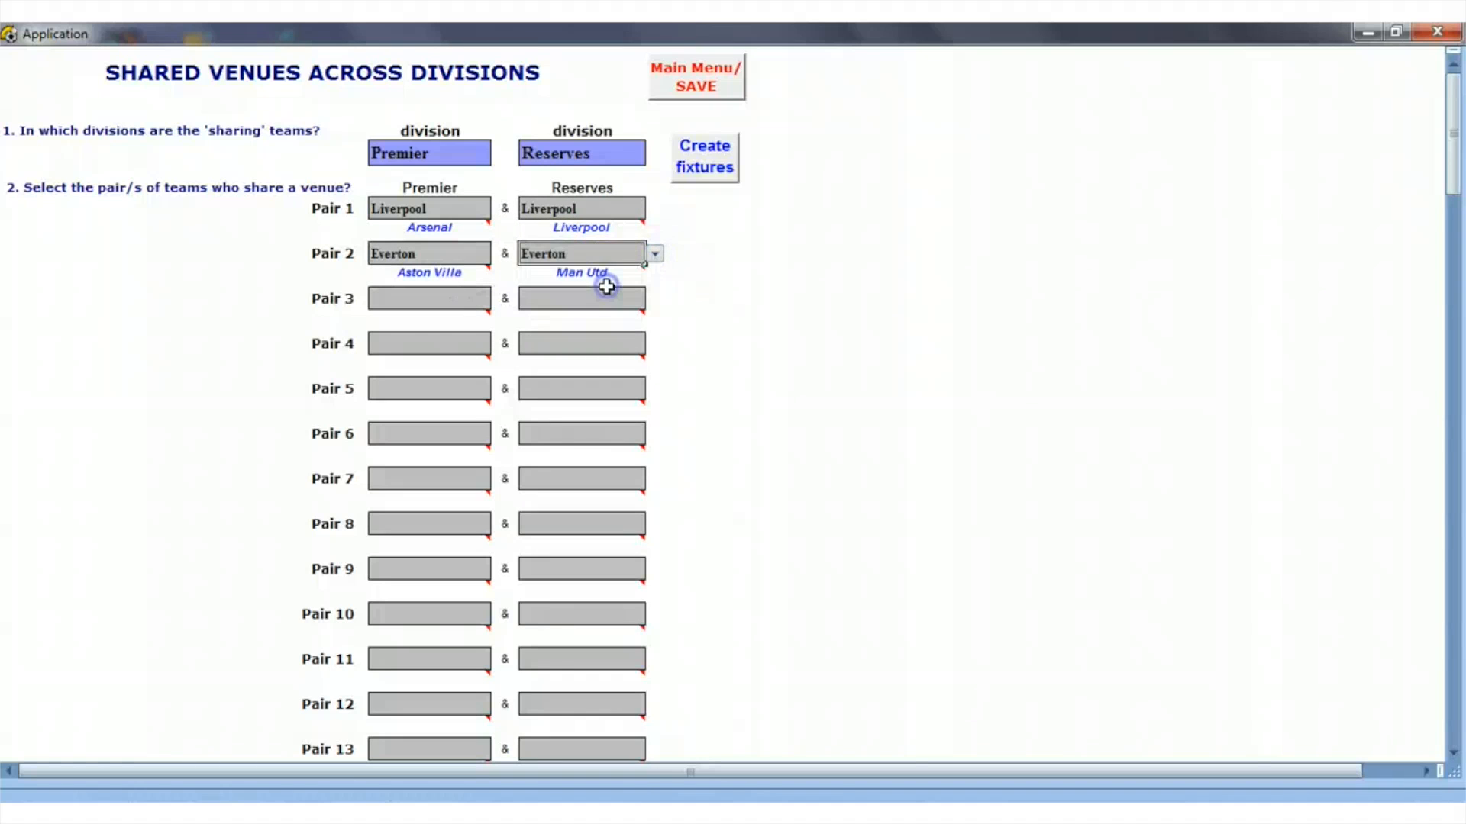
Set Pair 3 of the venue-sharing teams to Man Utd in Premier and Man Utd in Reserves
click(445, 300)
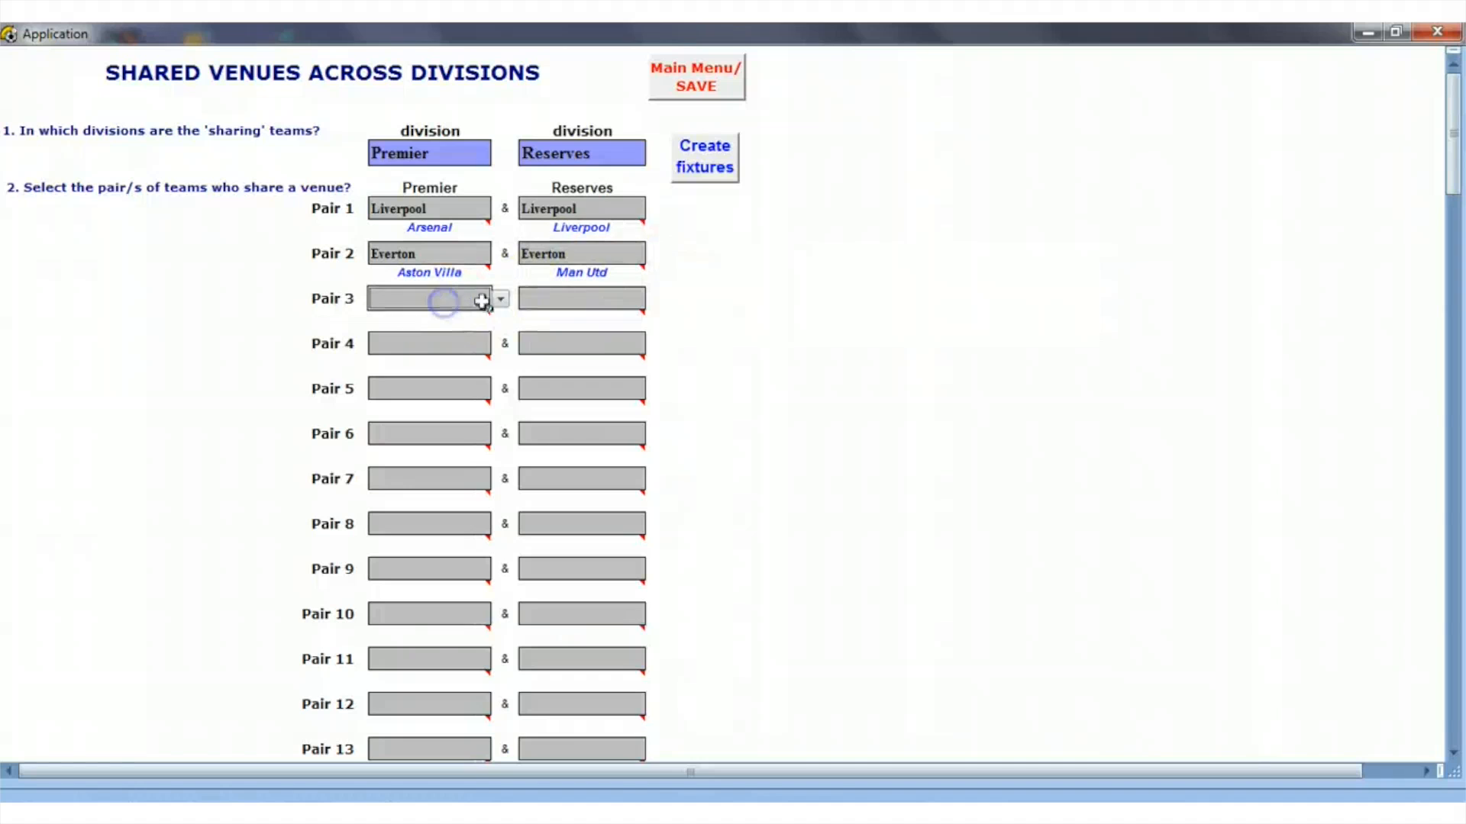
click(501, 298)
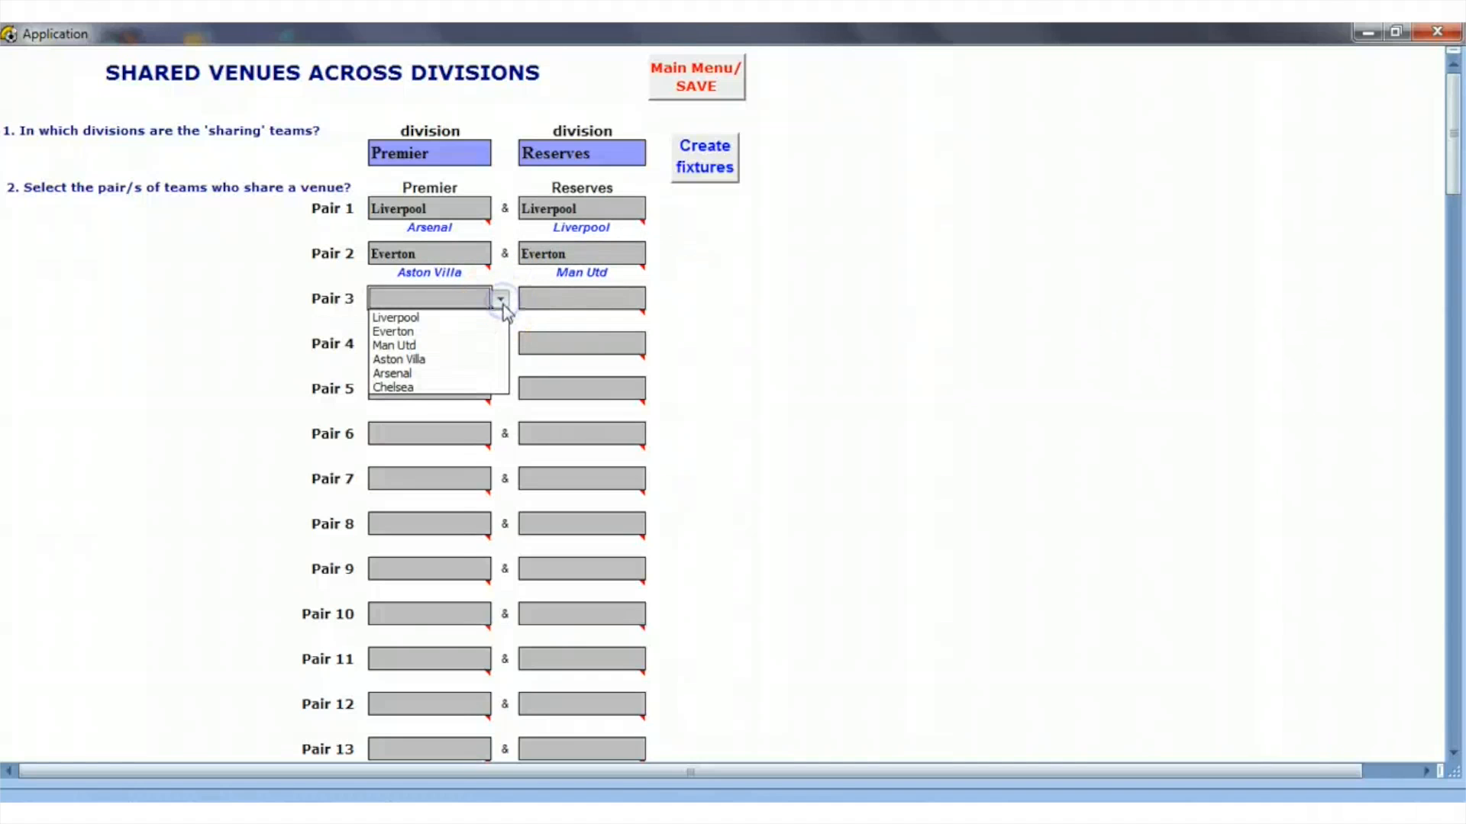
click(458, 345)
click(575, 302)
click(654, 300)
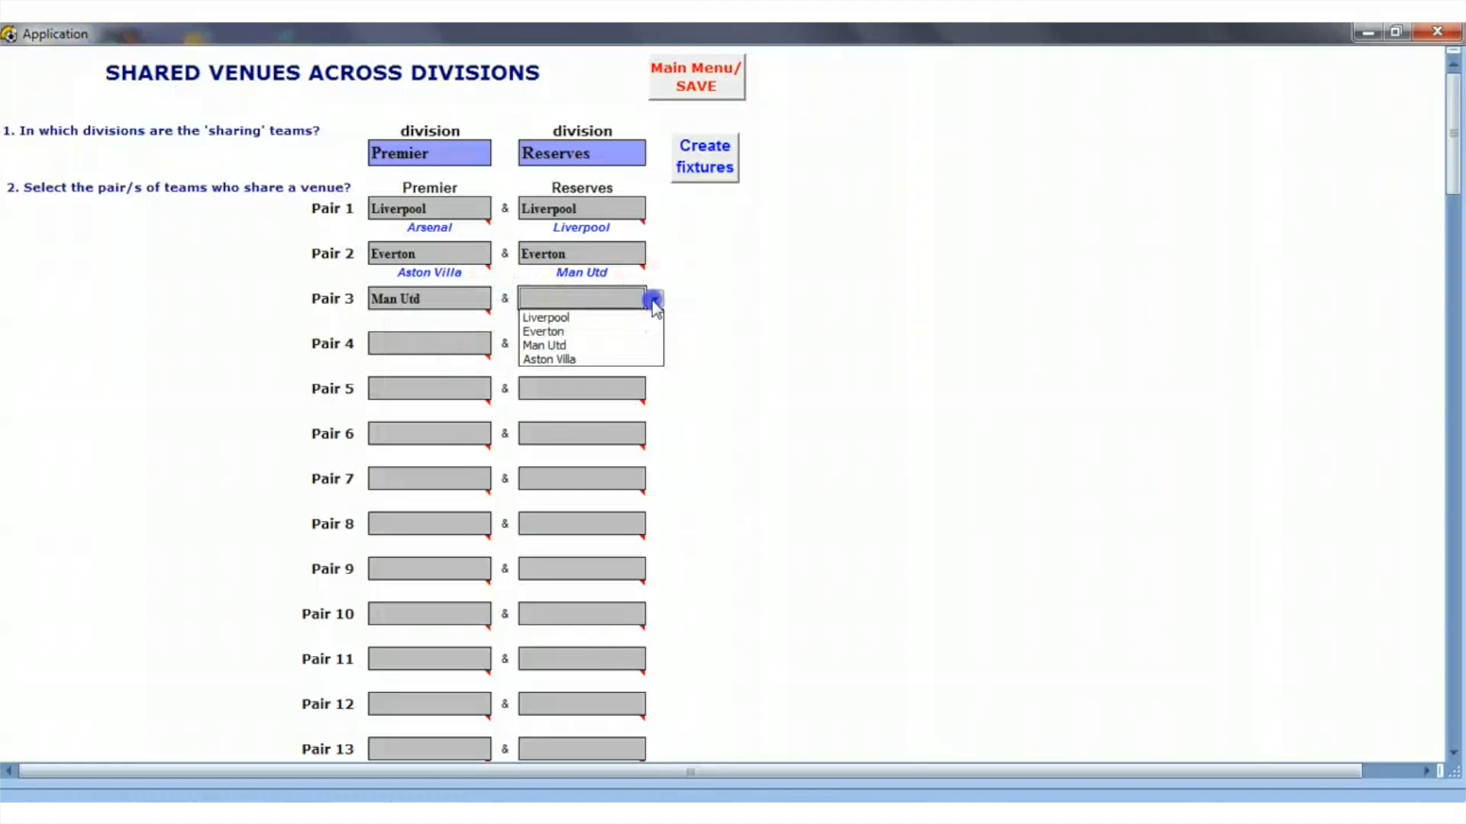
click(601, 348)
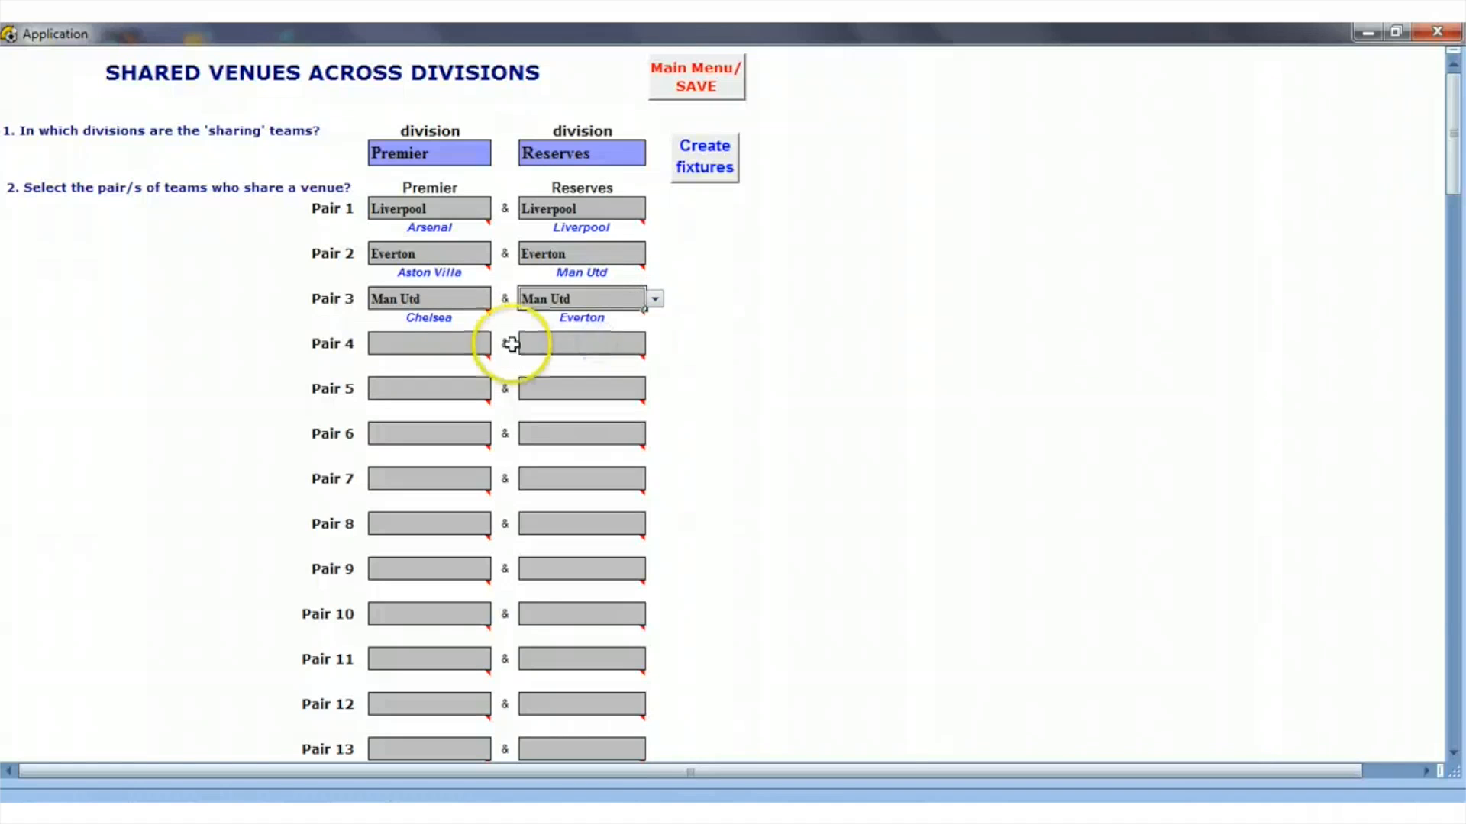
Set Pair 4 of the venue-sharing teams to Aston Villa in Premier and Aston Villa in Reserves
click(433, 342)
click(500, 345)
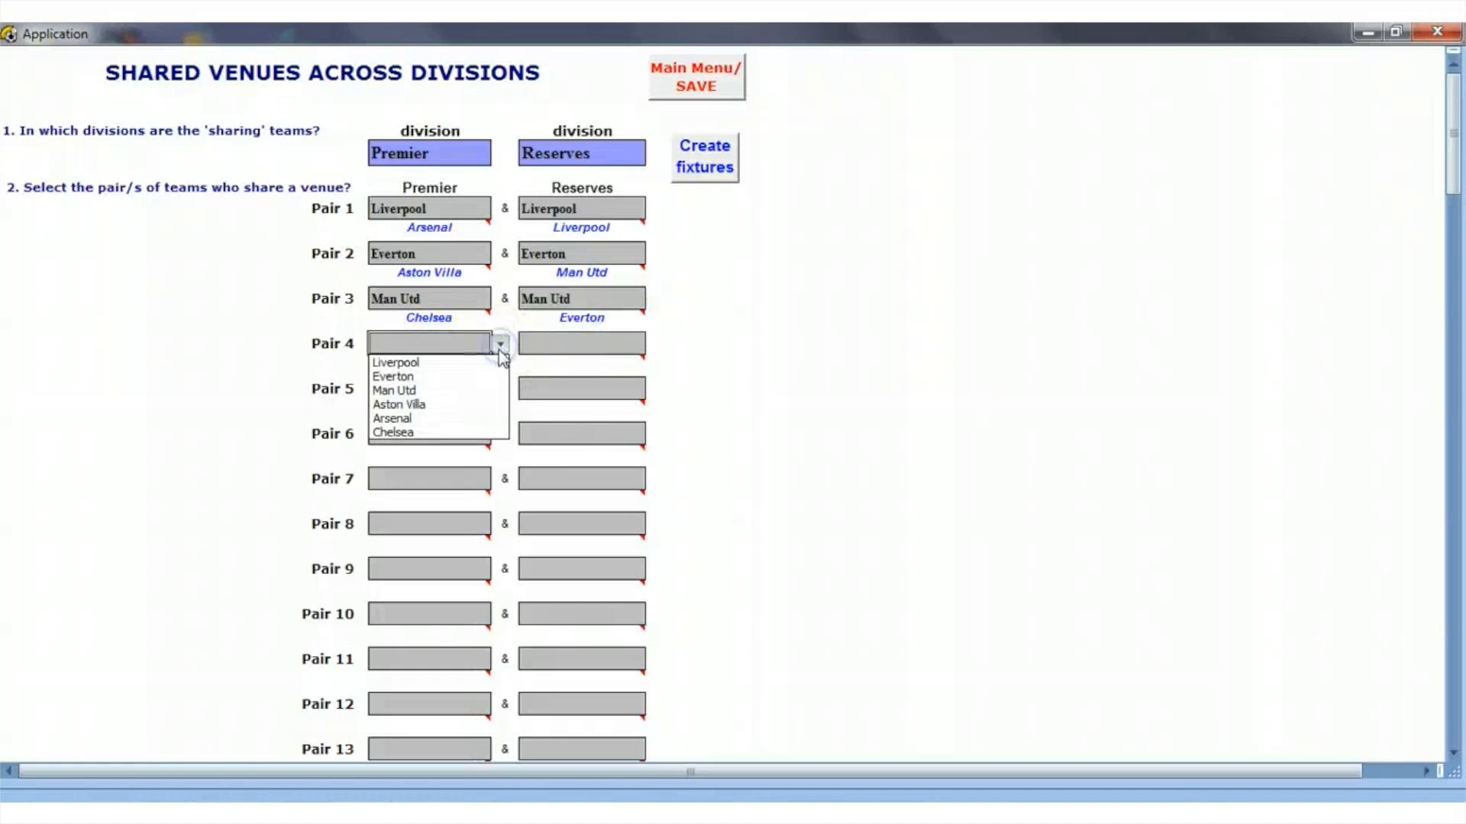
click(433, 405)
click(565, 340)
click(652, 346)
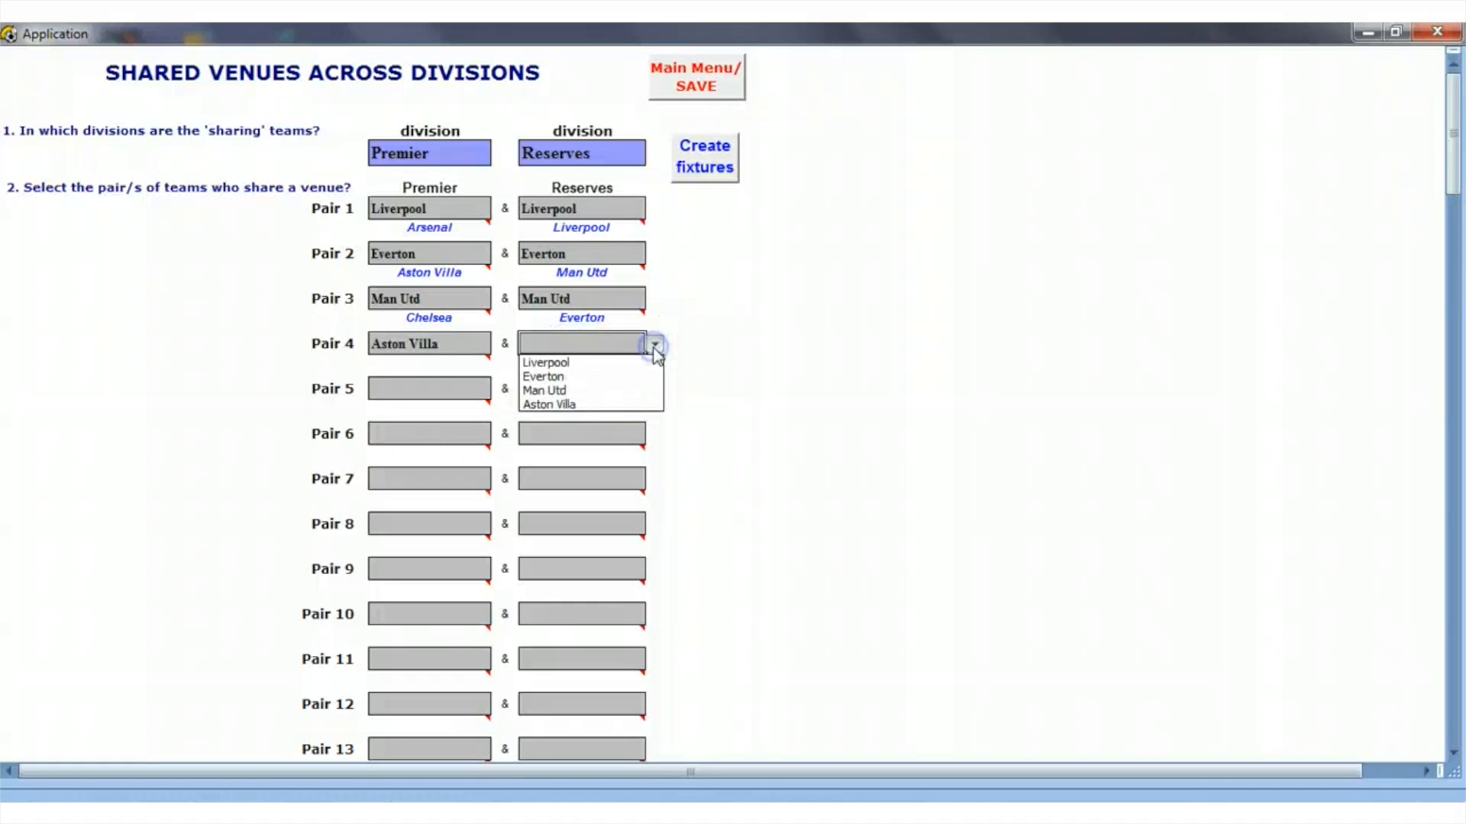
click(587, 405)
mouse_move(585, 402)
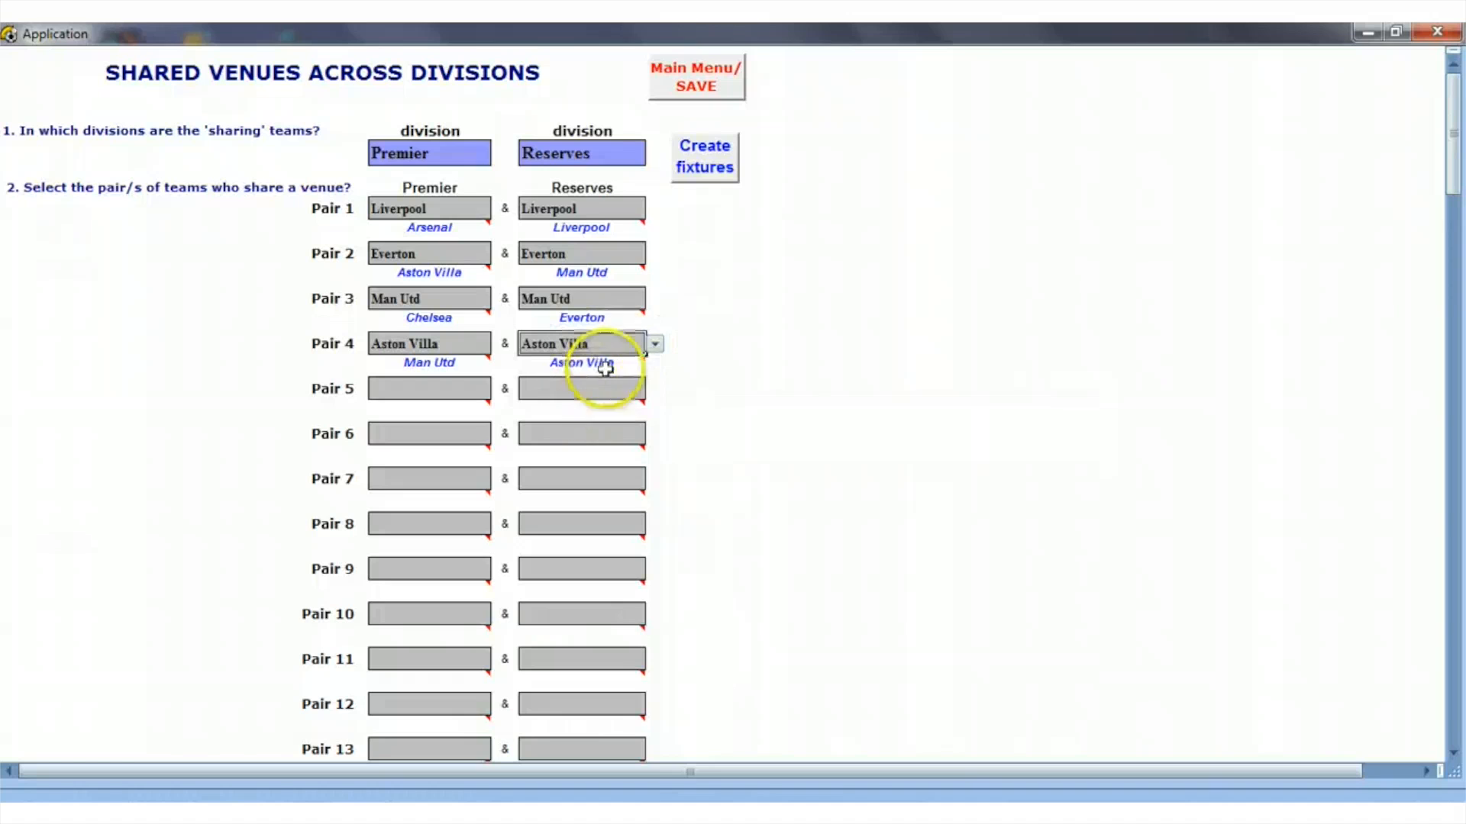
Create the shared-venue fixtures for Premier and Reserves, agreeing to overwrite both divisions' existing fixture lists
click(704, 183)
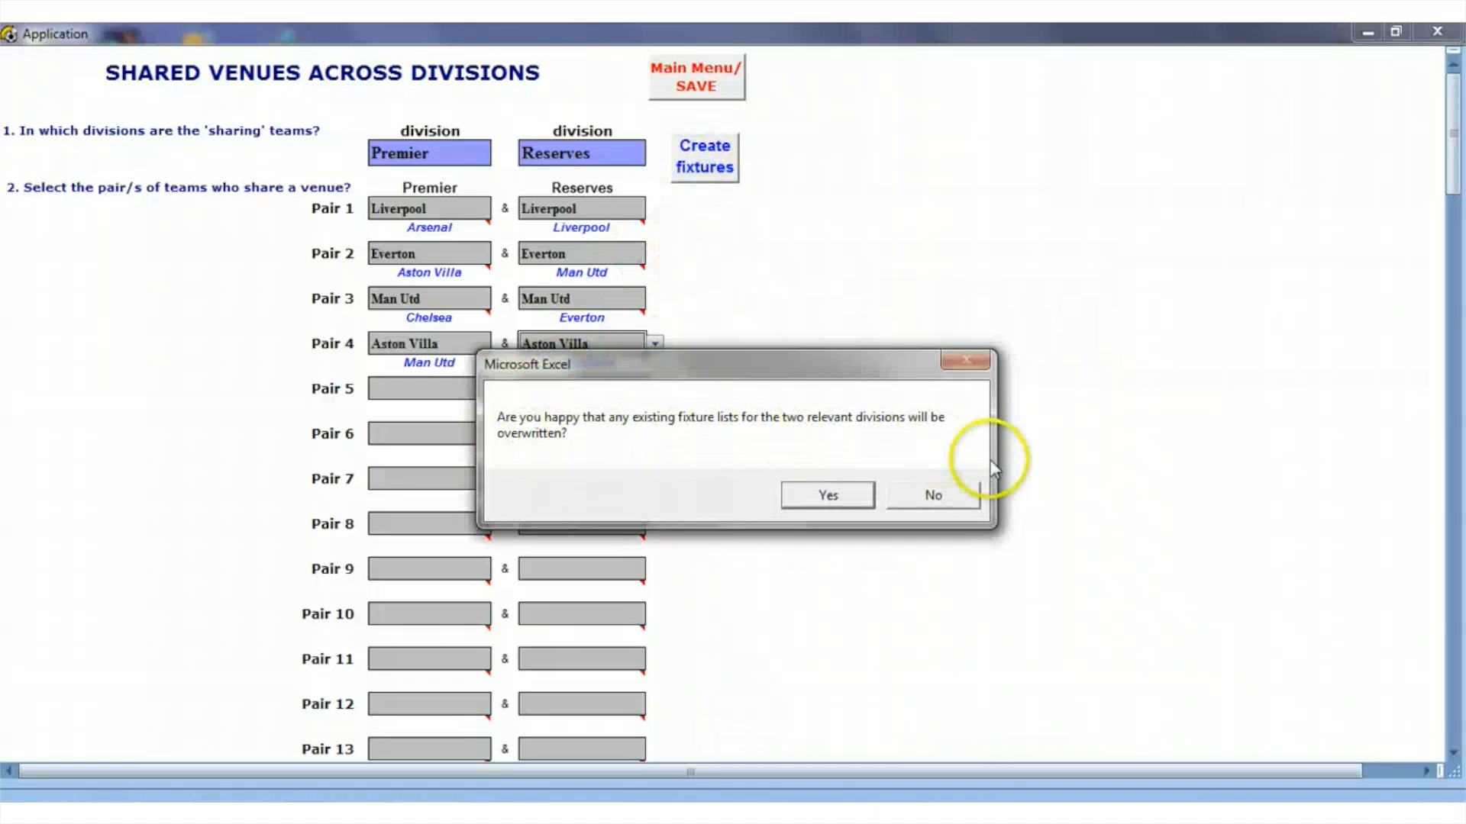
click(823, 503)
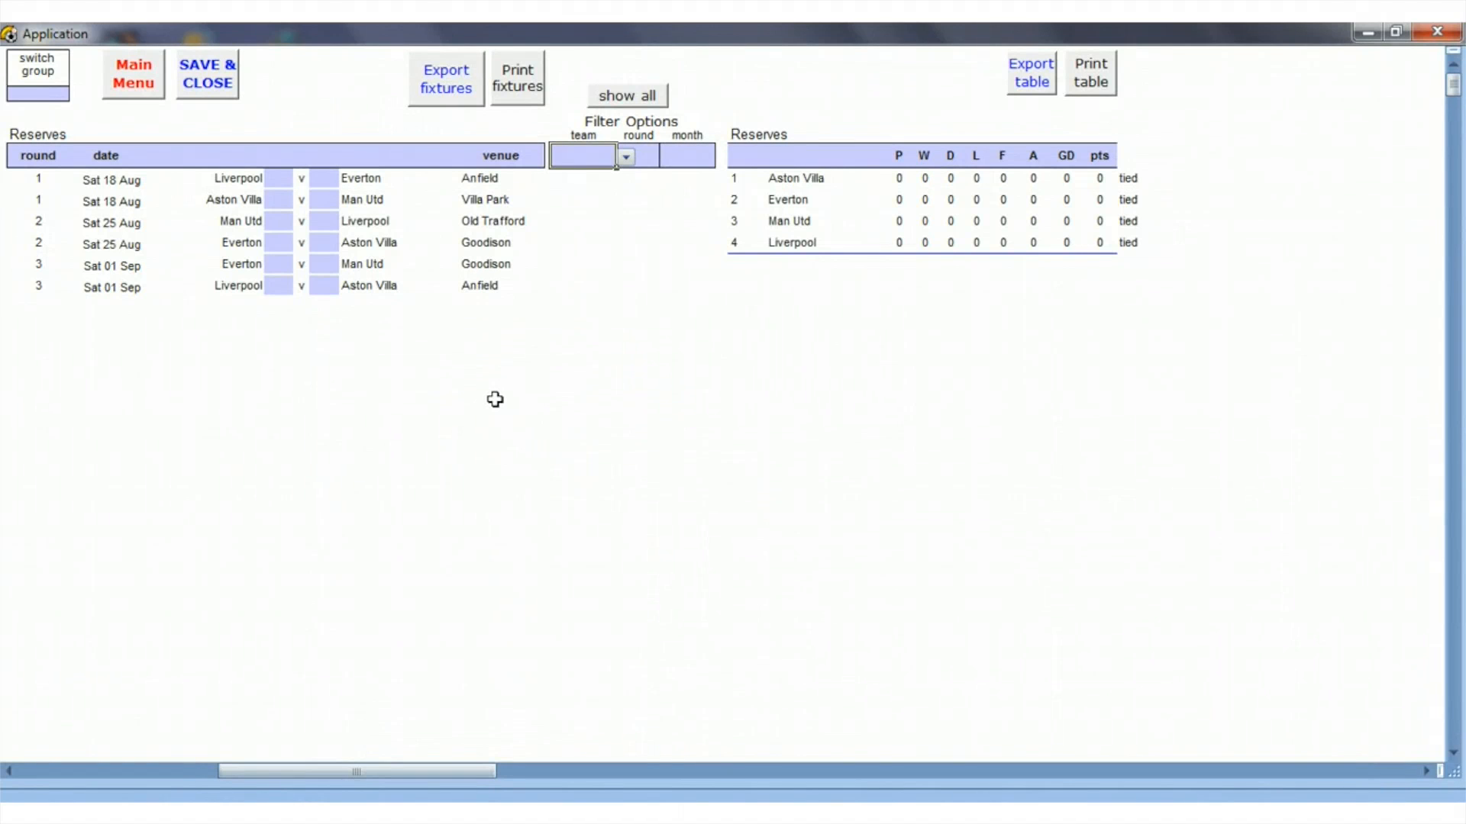
Switch the displayed group from Reserves to Premier to check its new fixture dates and venues
click(38, 93)
click(76, 94)
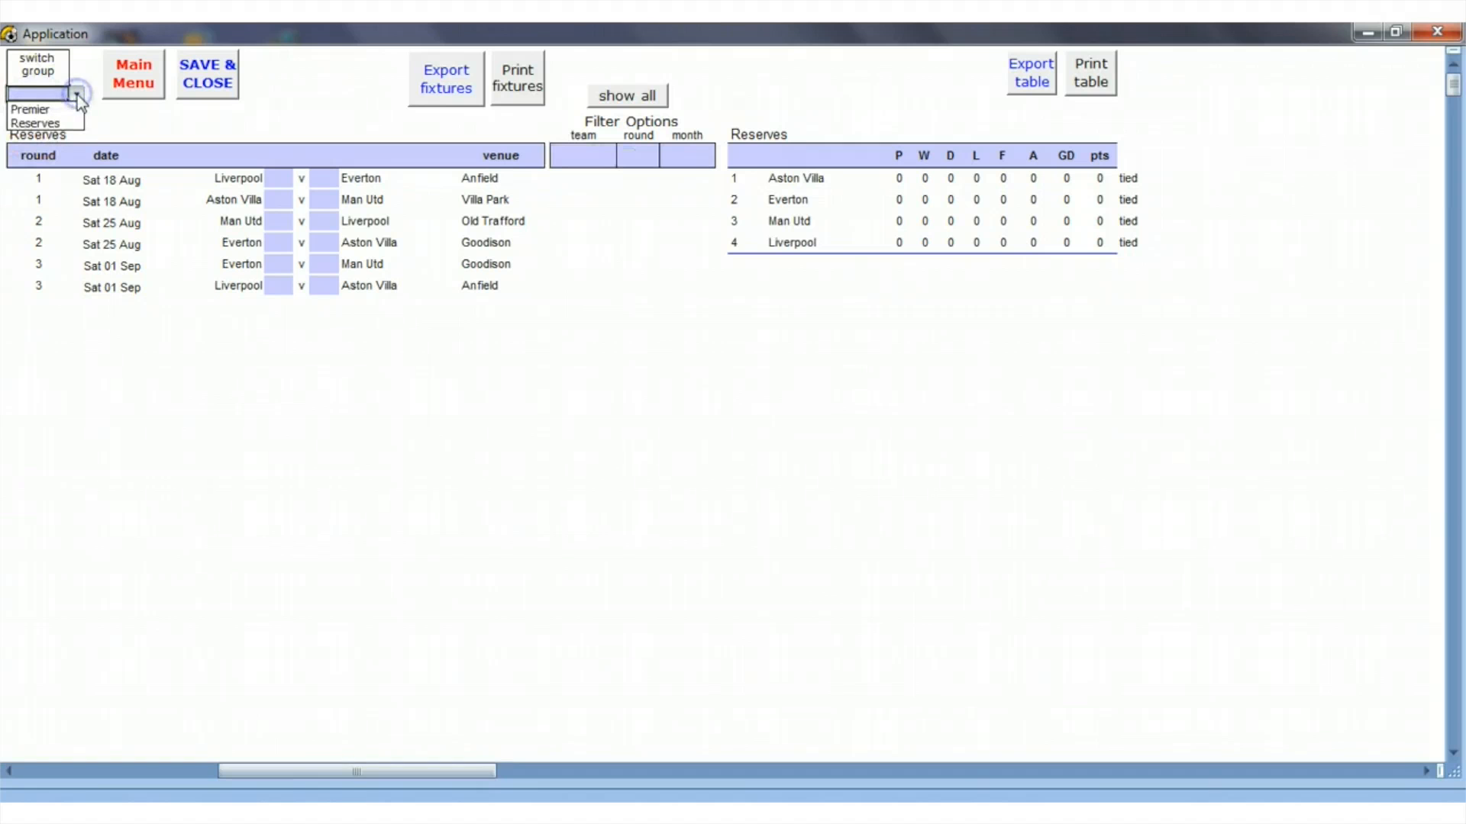
click(76, 94)
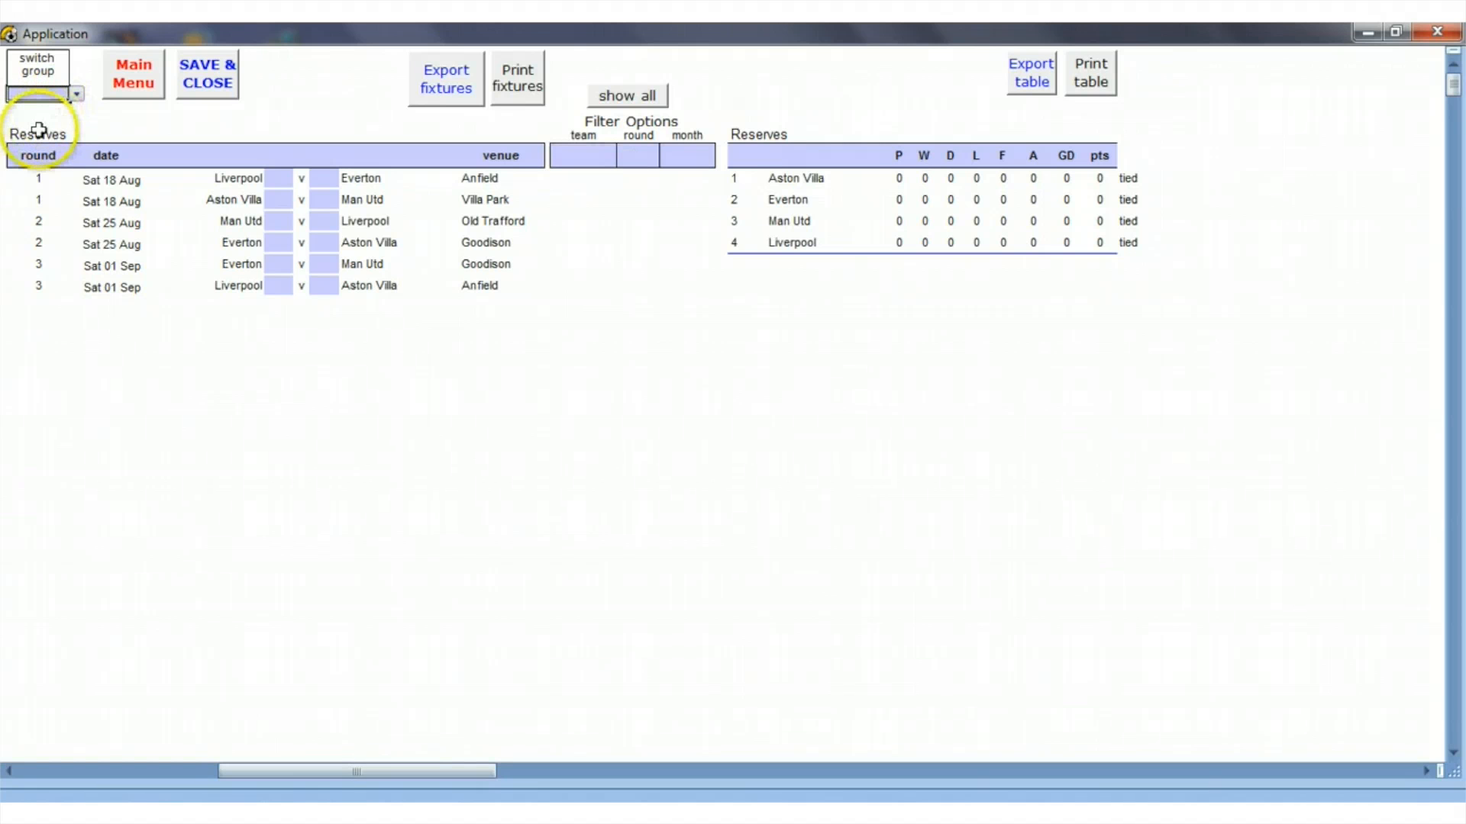
click(67, 111)
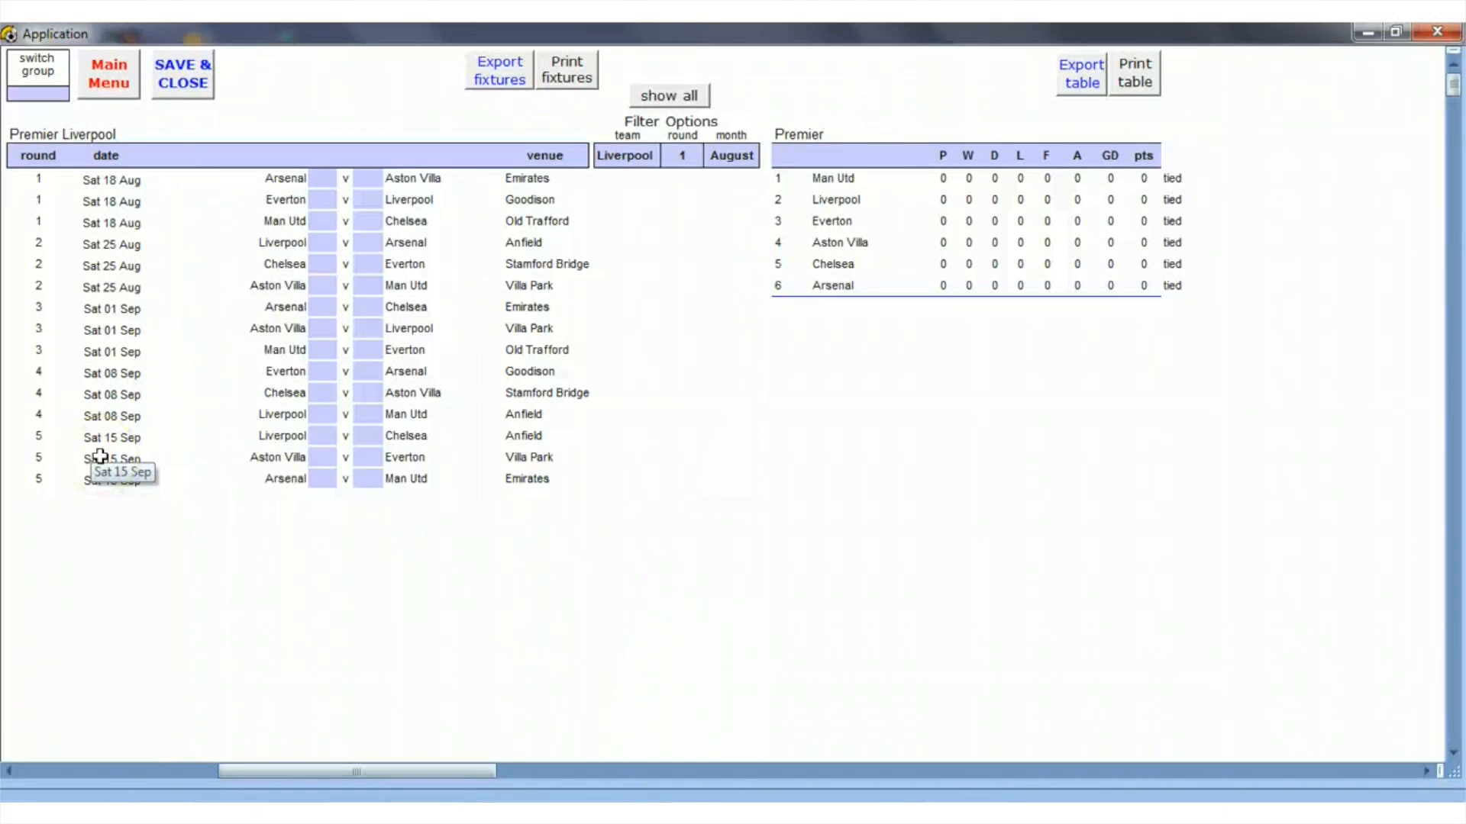
Return to the main menu and open the complex fixture constraints options
click(114, 84)
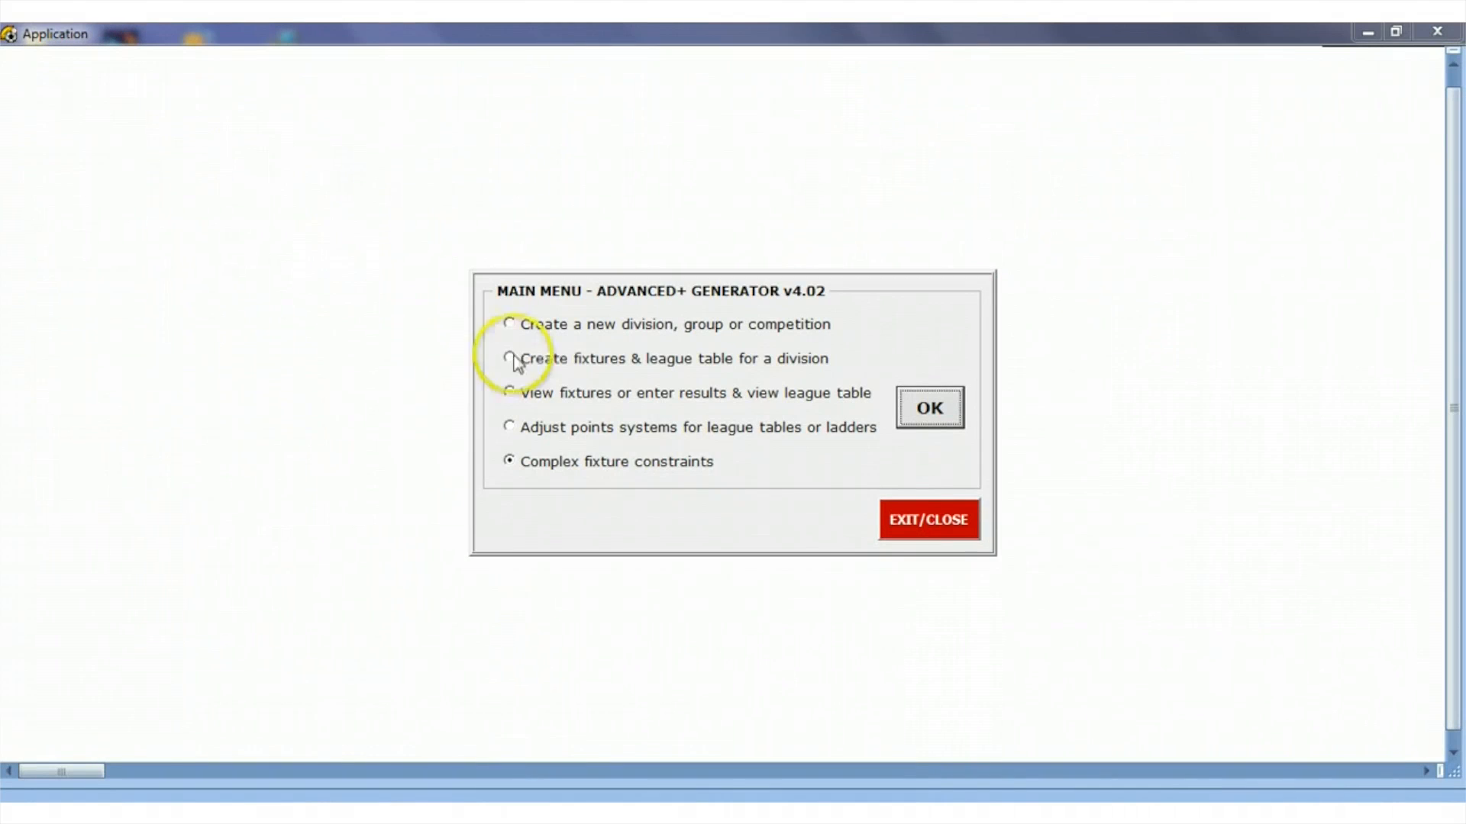
click(926, 413)
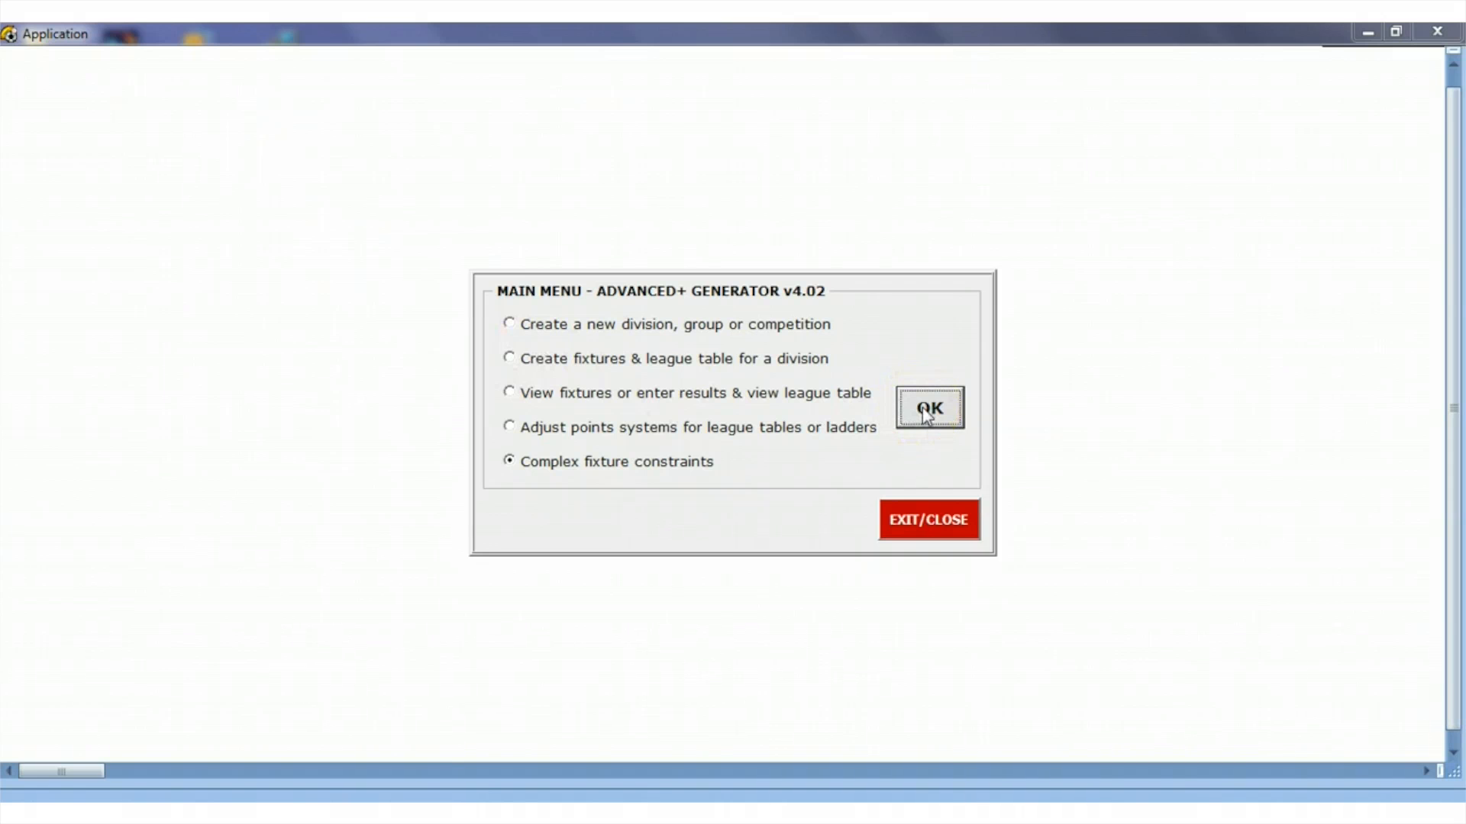
click(922, 406)
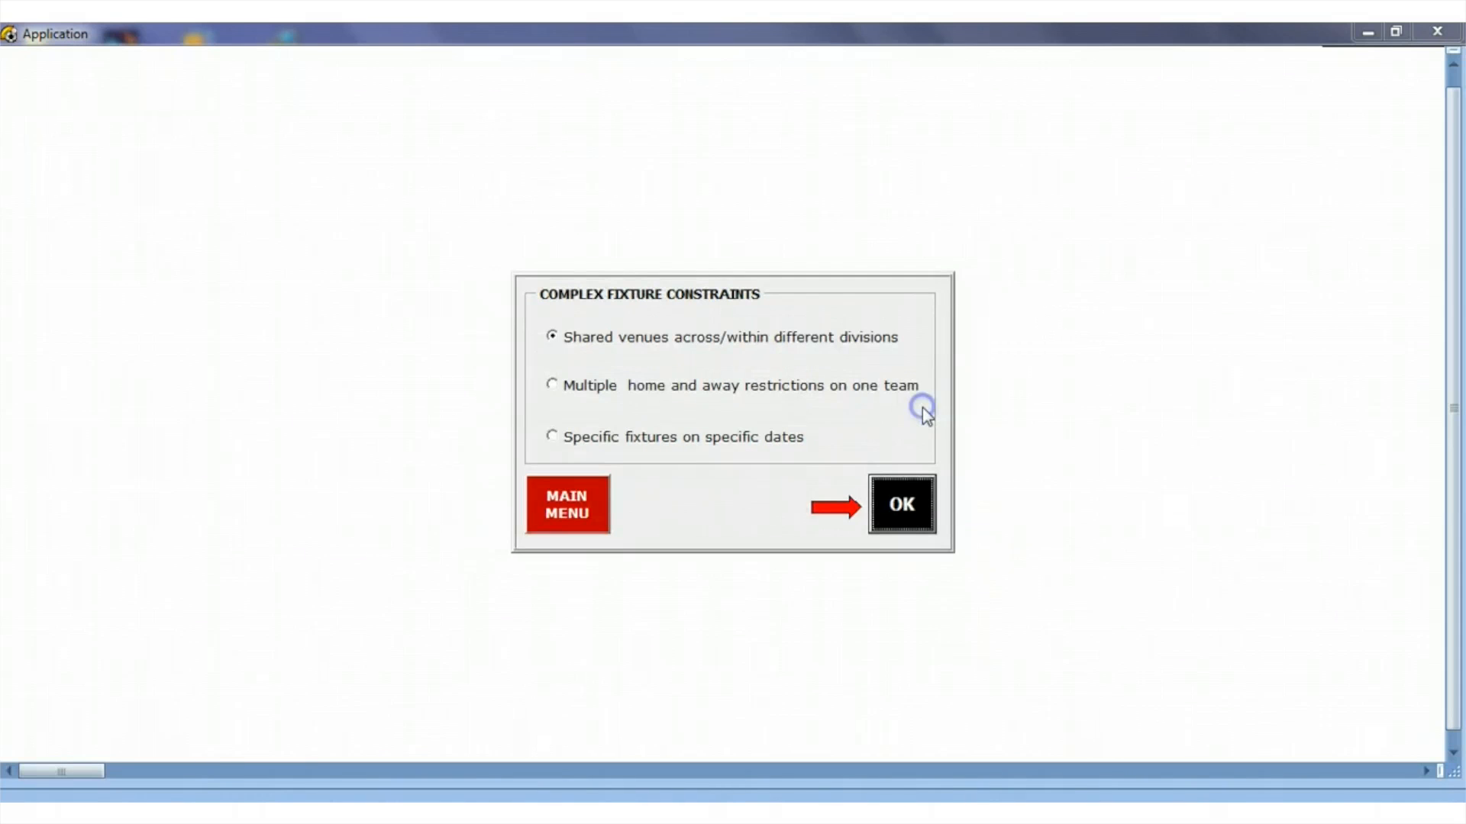